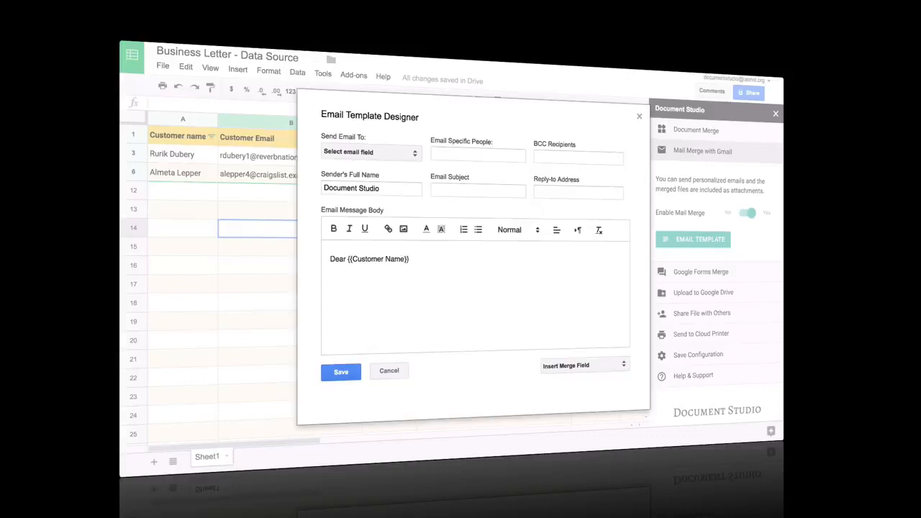
- Dismiss the merge field list and start a new item in Google Drive
left_click(597, 369)
left_click(556, 373)
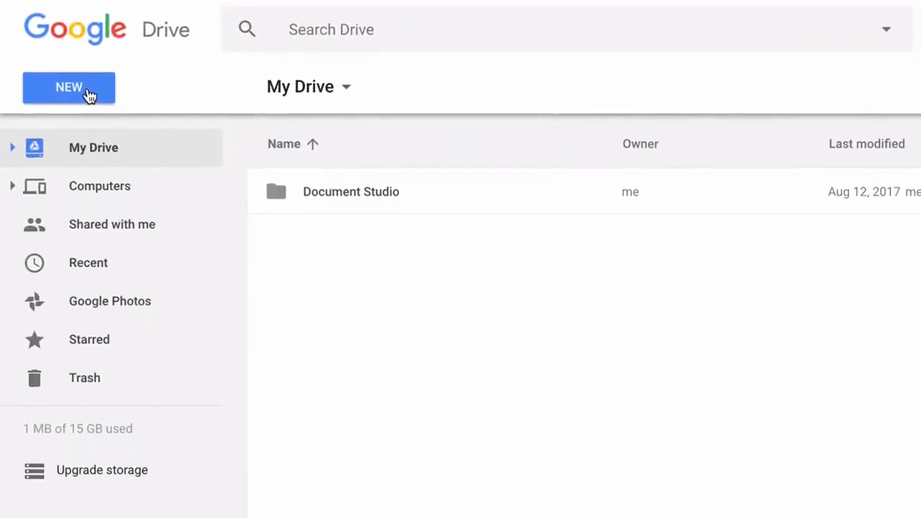
left_click(89, 167)
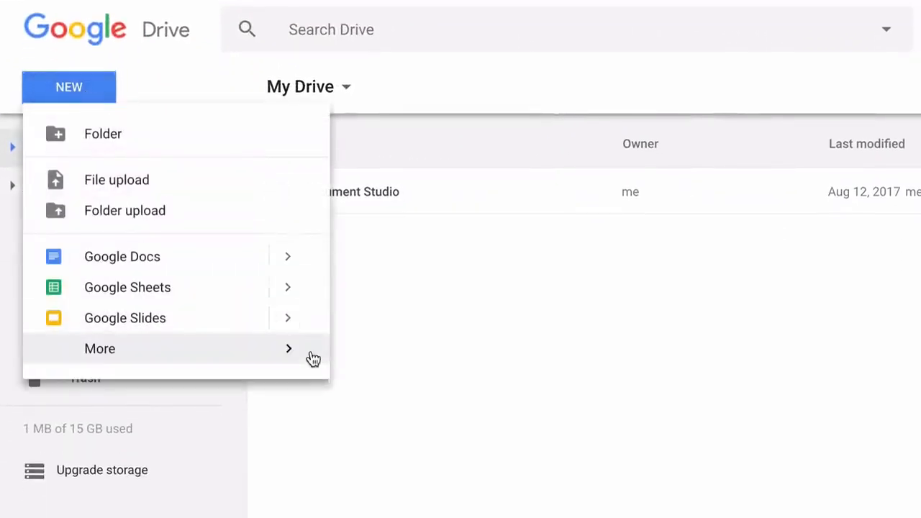
- Create a blank Google Form titled 'Cake Studio'
mouse_move(305, 358)
mouse_move(609, 364)
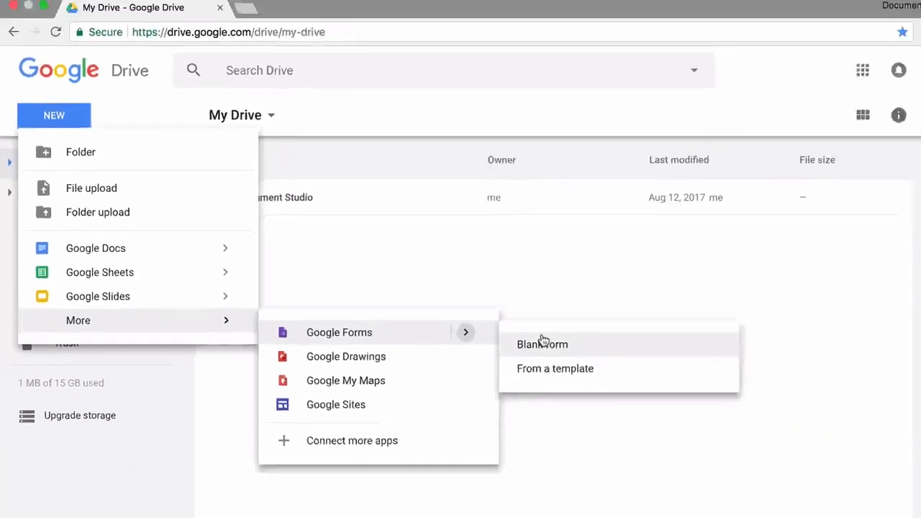
left_click(543, 343)
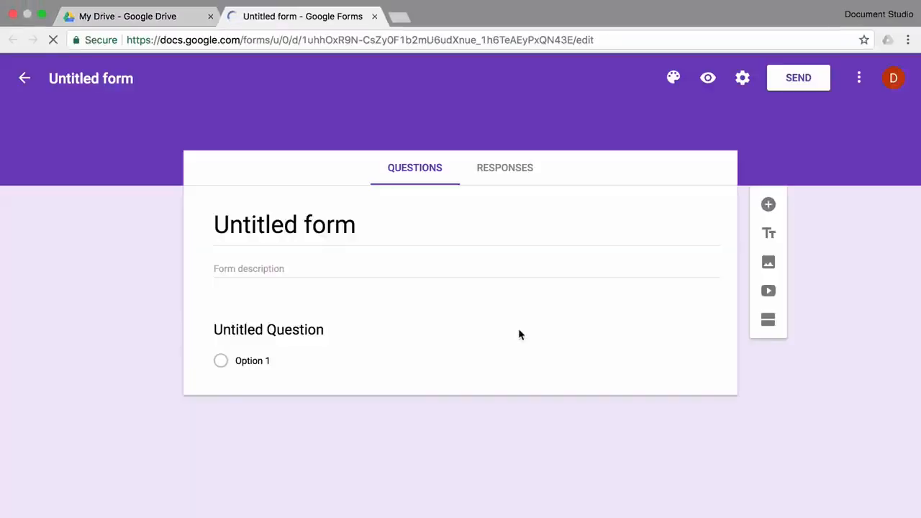
type("Cake S")
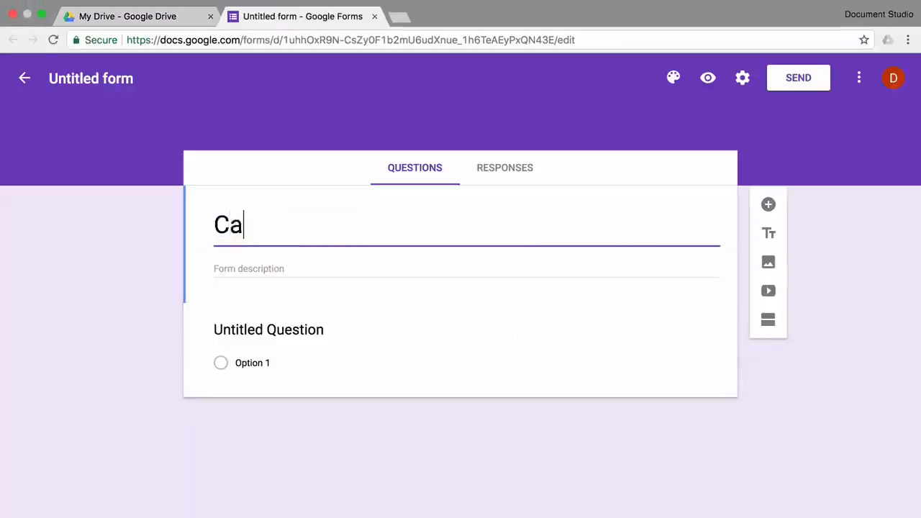
type("tudio")
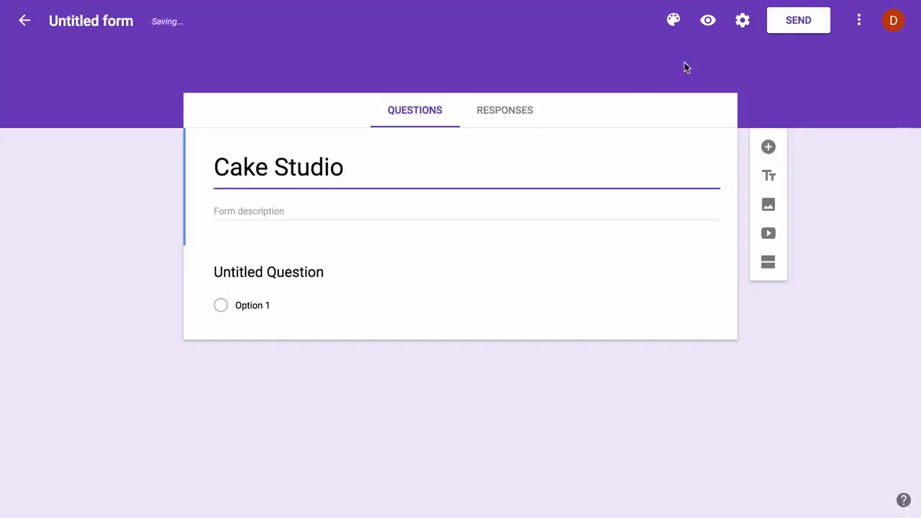
- Apply the Birthday theme's cake-with-candles picture as the form header
left_click(674, 22)
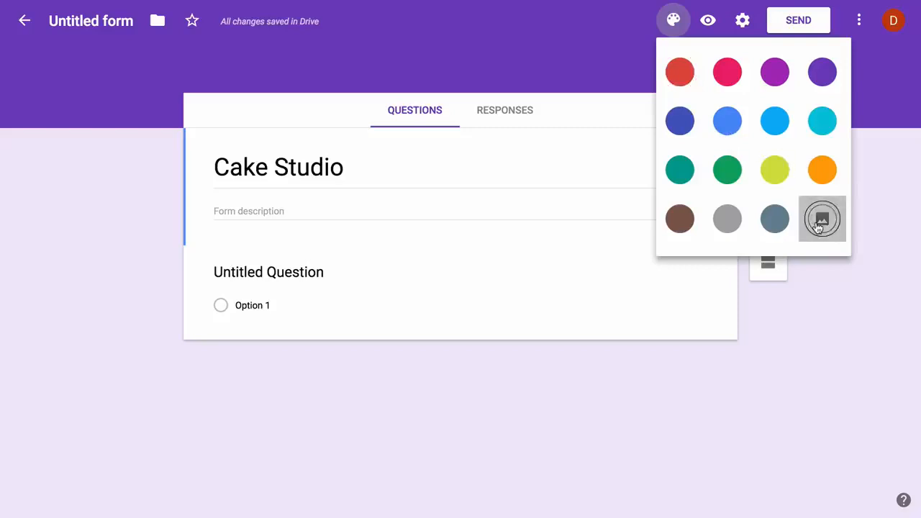
left_click(818, 223)
left_click(243, 143)
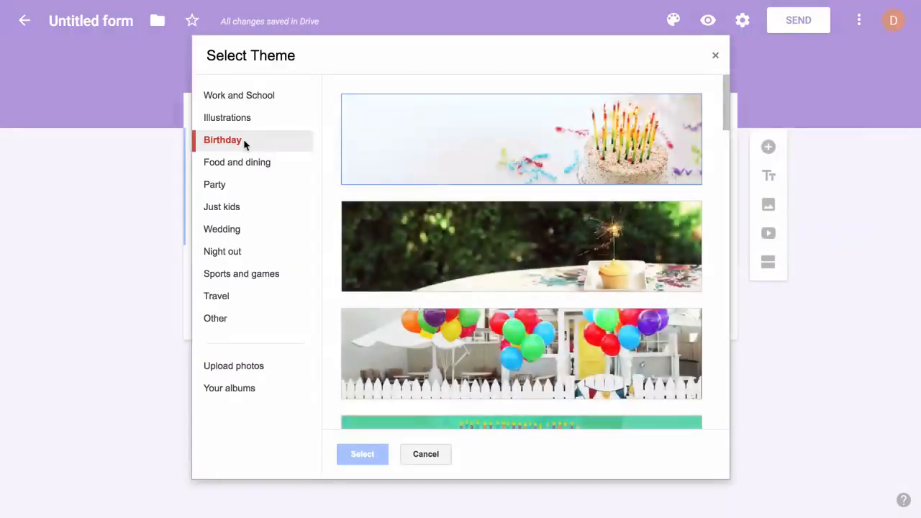
left_click(466, 177)
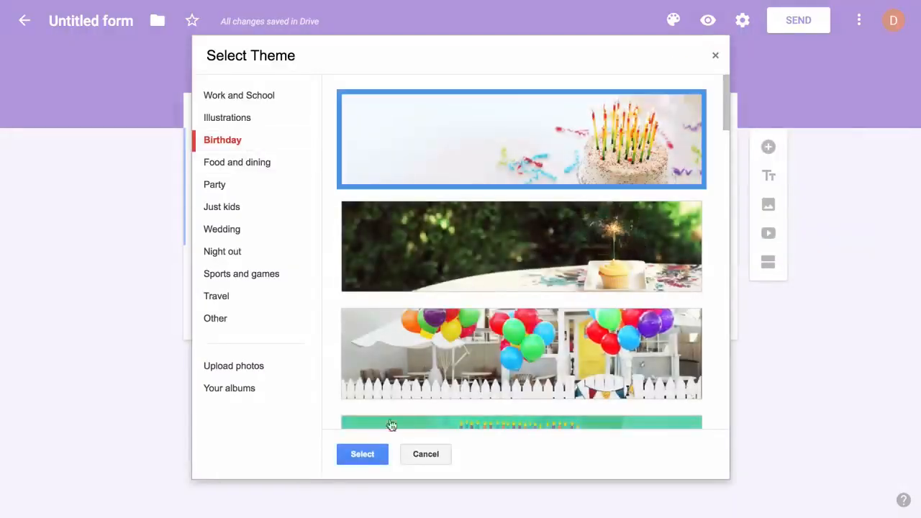
left_click(363, 454)
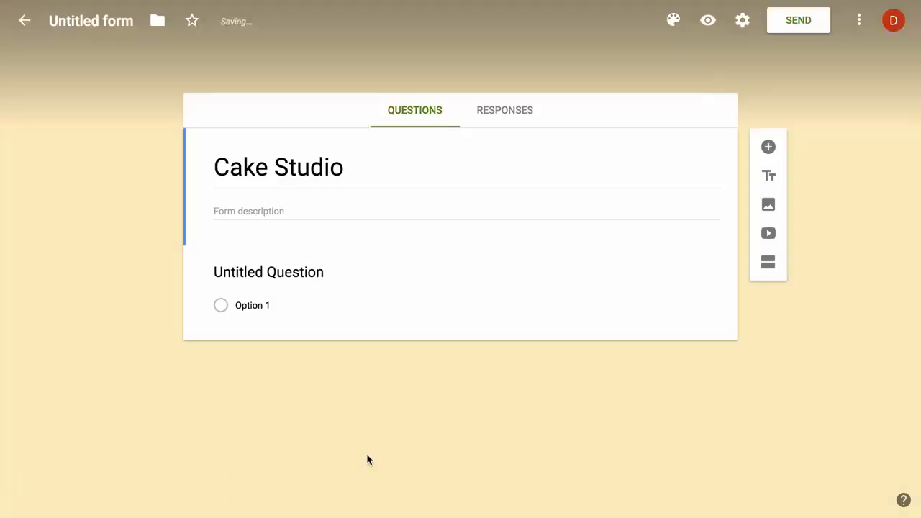
- Title the first question 'Your name' and add a second question 'Your email address'
left_click(306, 271)
type("Your name")
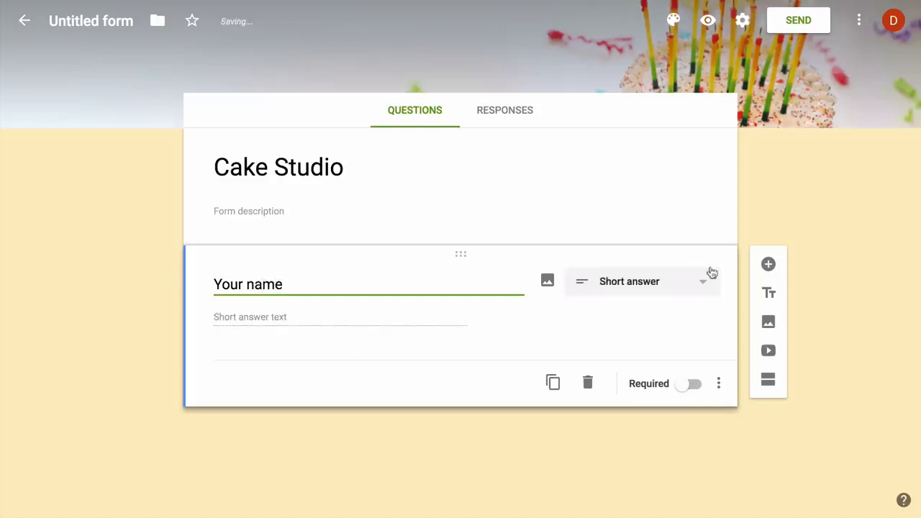
left_click(768, 264)
type("Your ")
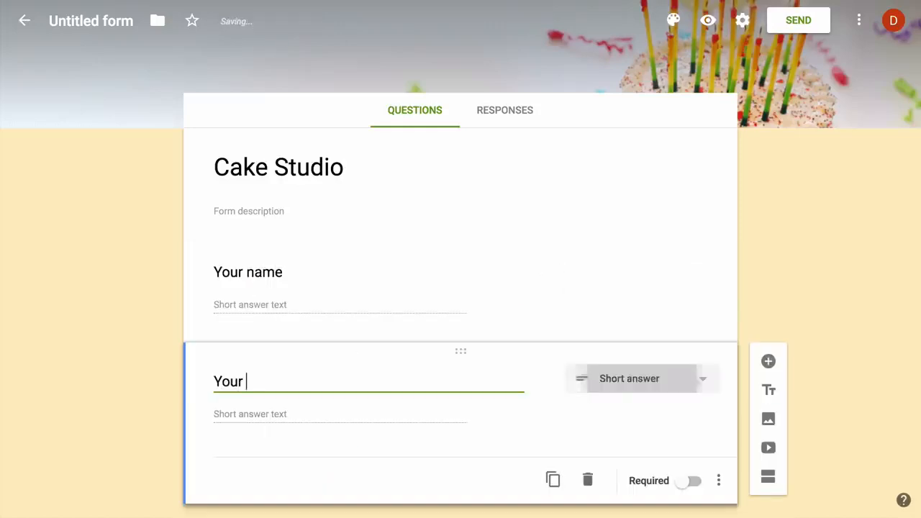
type("email address")
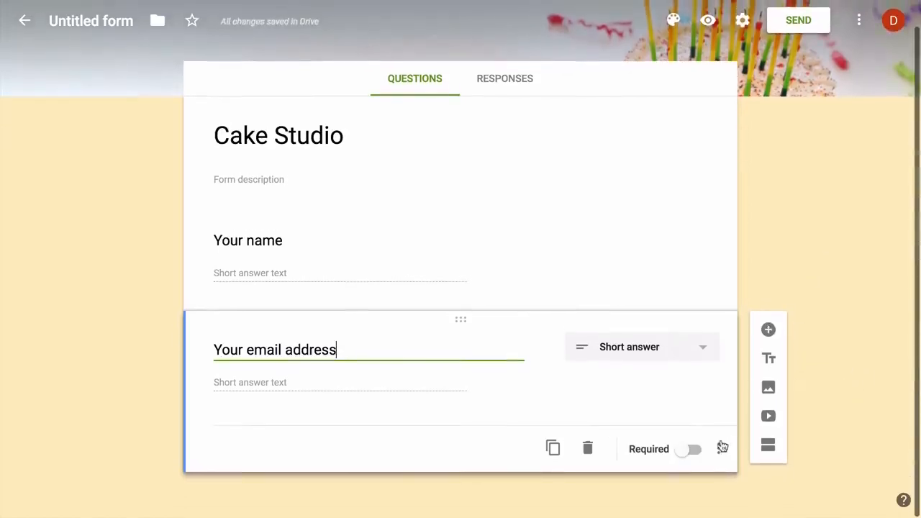
- Validate the email answer as an email address with error text 'Please enter a valid email'
left_click(718, 448)
left_click(776, 481)
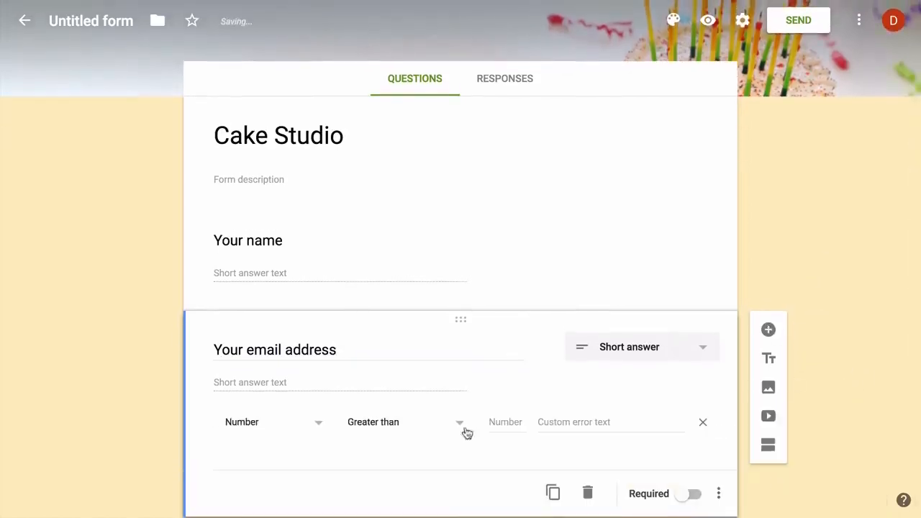
left_click(300, 423)
left_click(298, 425)
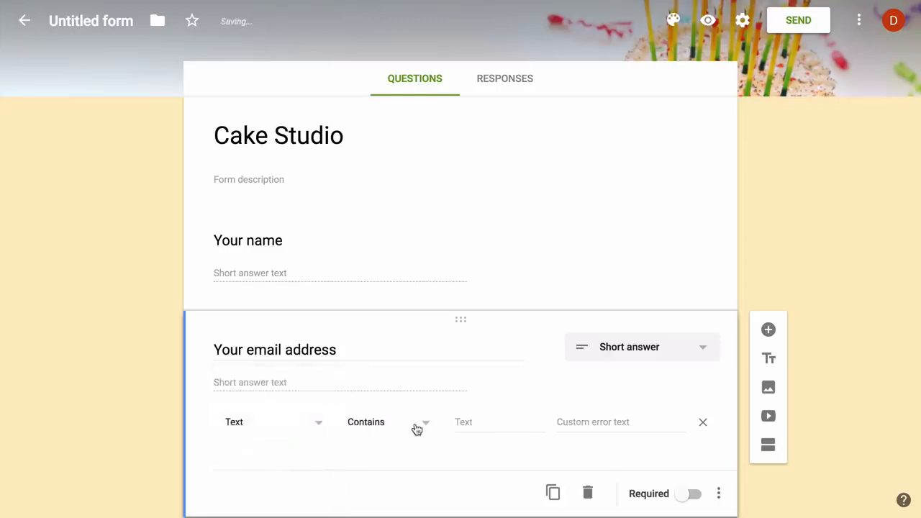
left_click(416, 424)
left_click(410, 461)
left_click(518, 422)
type("Please e")
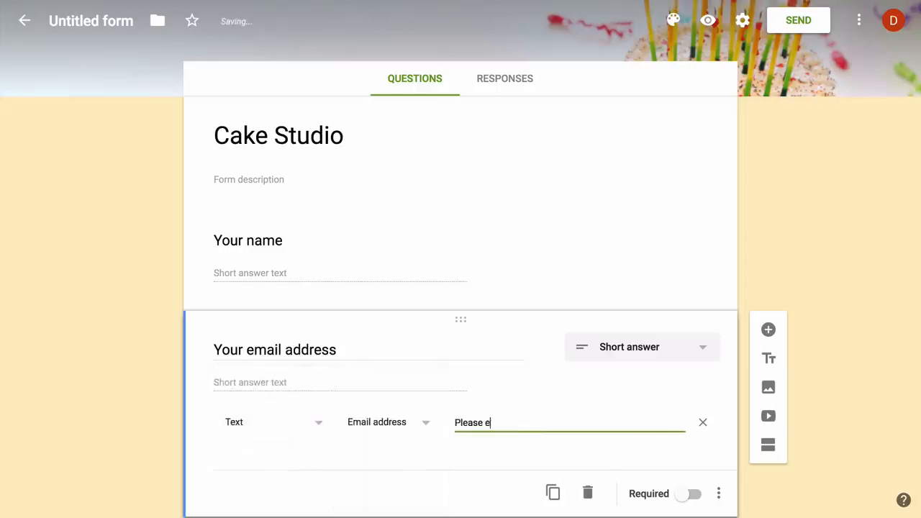
type("nter a valid email address")
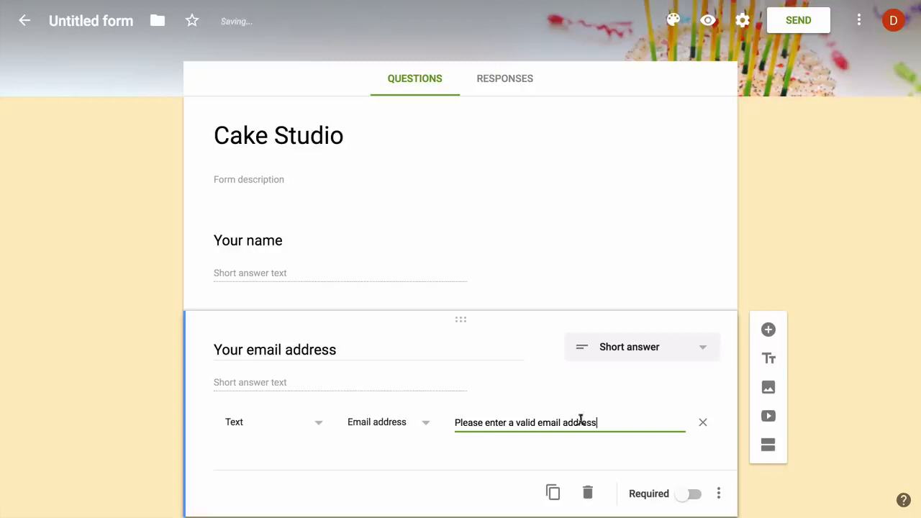
- Make the email question required and add another question below it
left_click(695, 494)
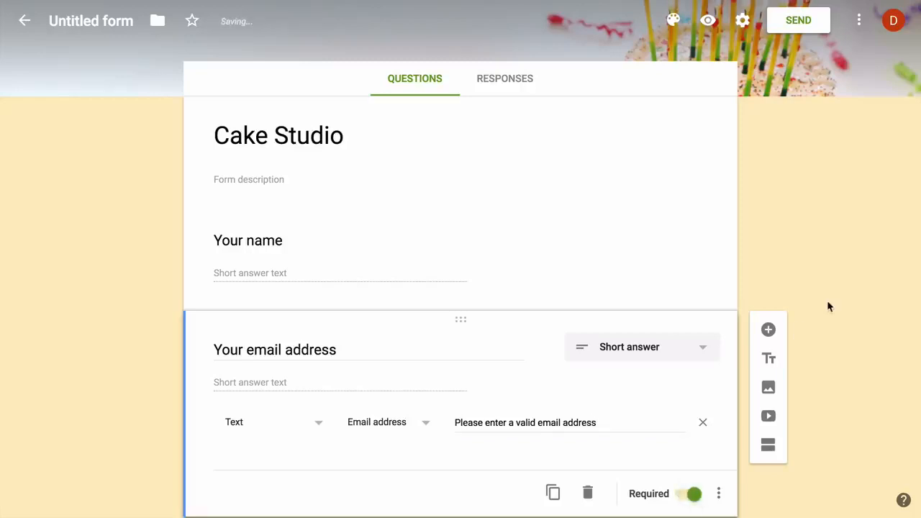
scroll(828, 307, "down", 1)
left_click(768, 282)
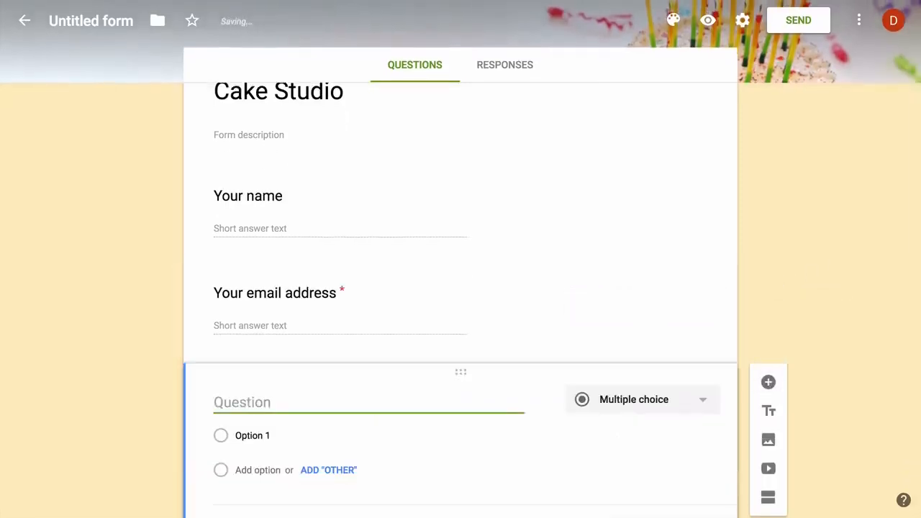
- Title the new question 'Your postal address' and make it required
type("Your postal add")
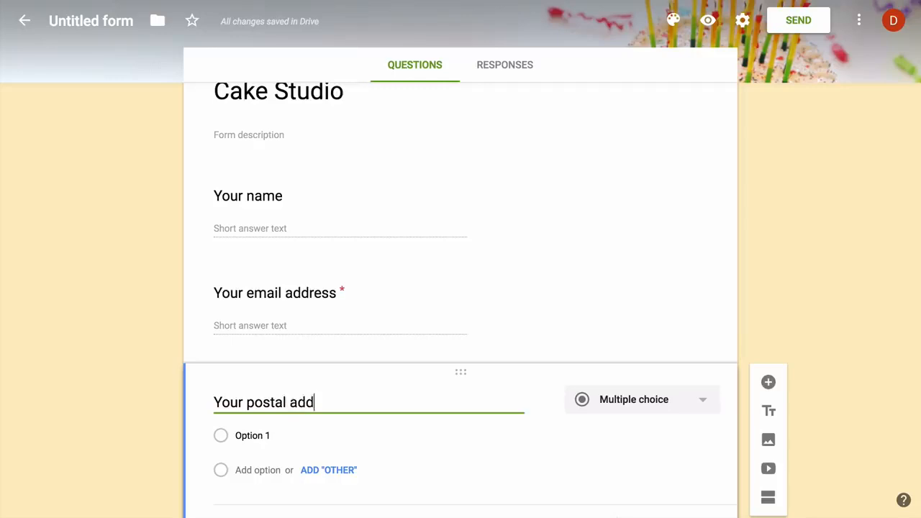
type("ress")
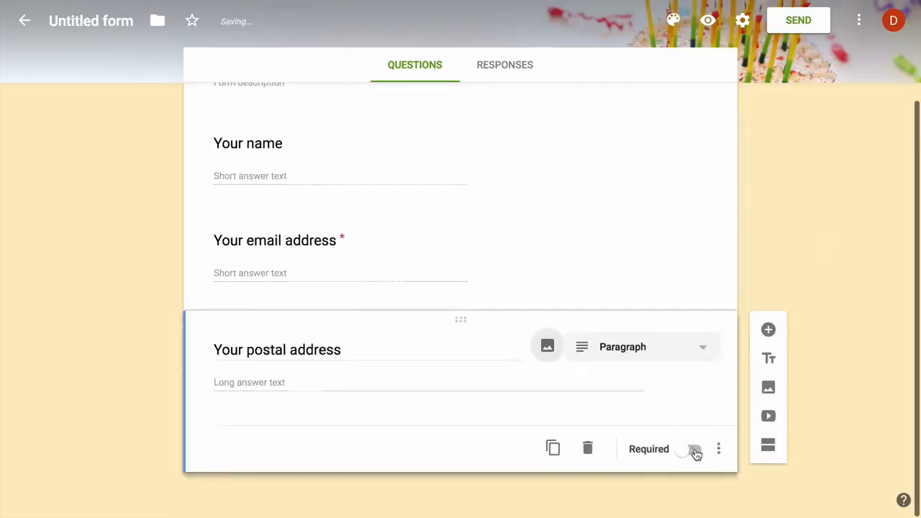
left_click(695, 452)
left_click(768, 329)
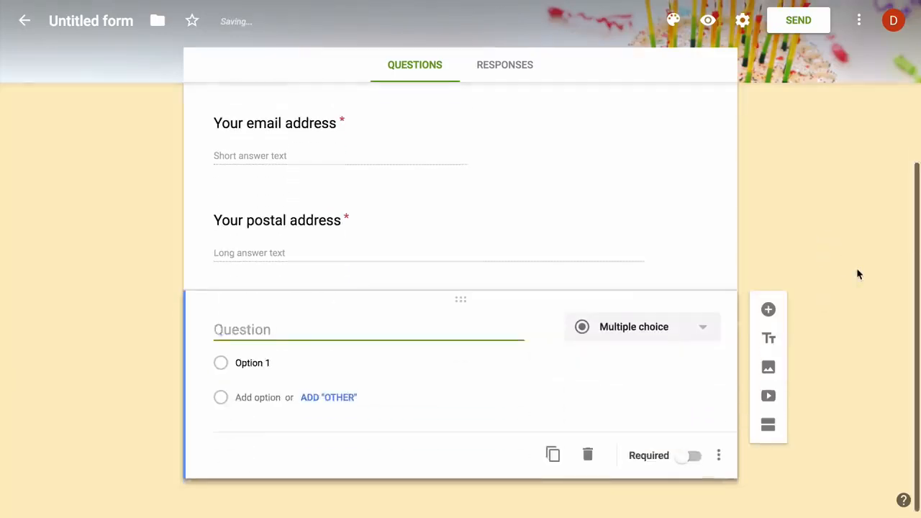
- Add a required 'Which cake would you like to order' question: Black Forest, Strawberry, Red Velvet, Chocolate Chip
type("Which cake would you l")
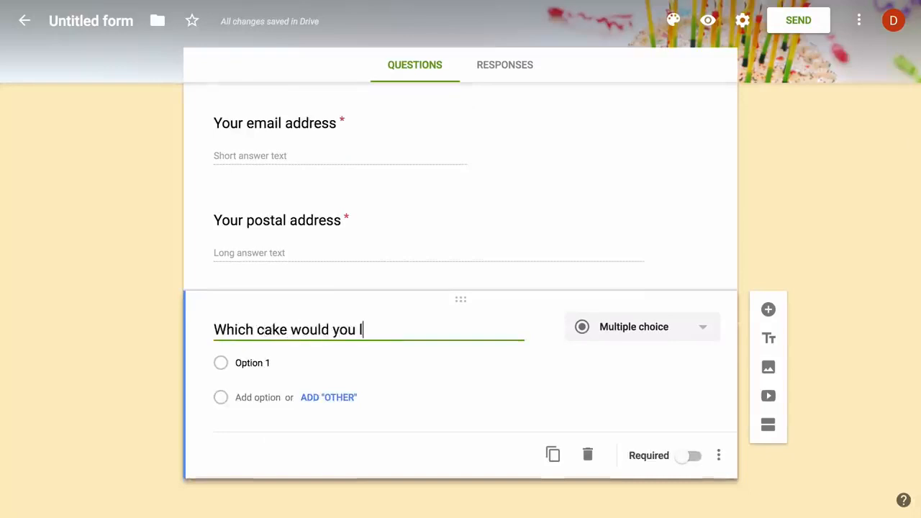
type("ike to order")
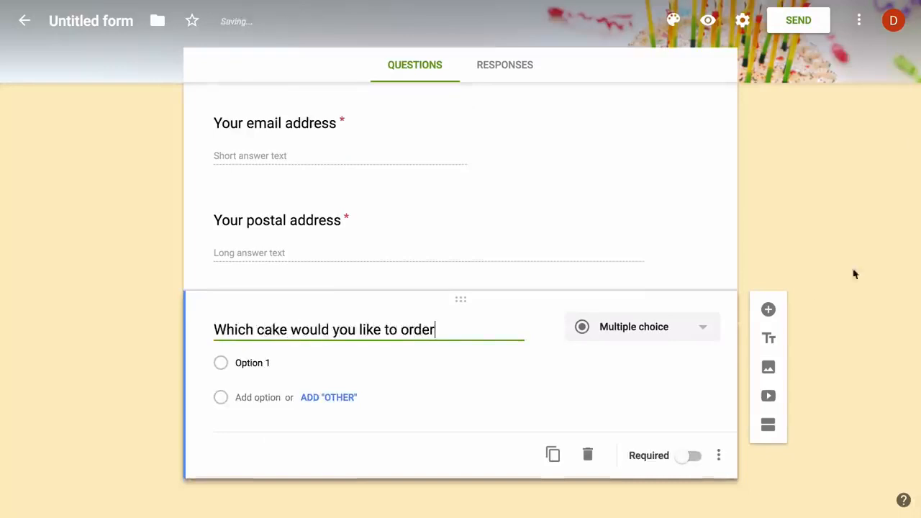
left_click(306, 362)
type("Black")
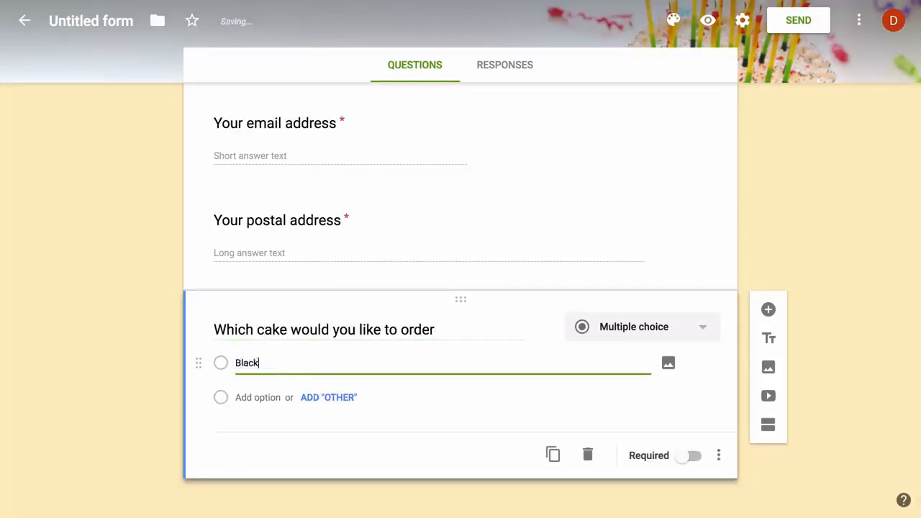
type(" Forest")
key("Tab")
key("Tab")
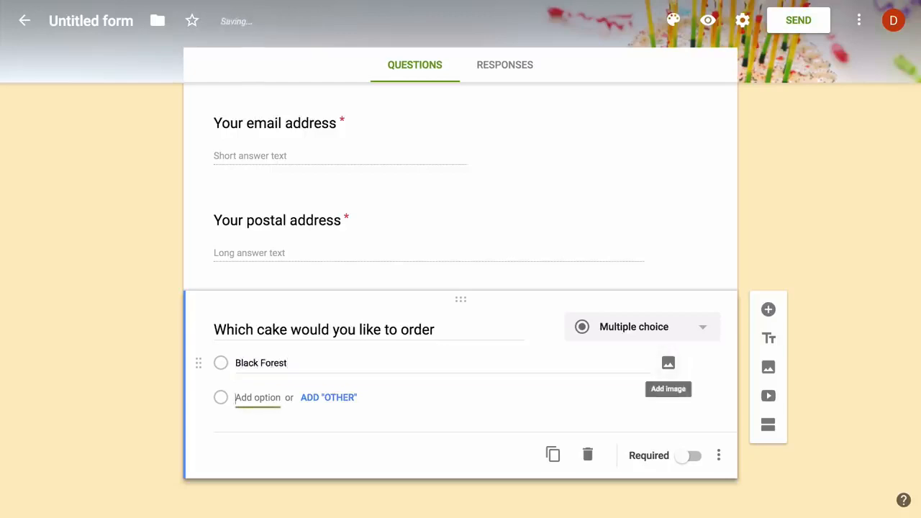
key("Return")
type("Strawberry")
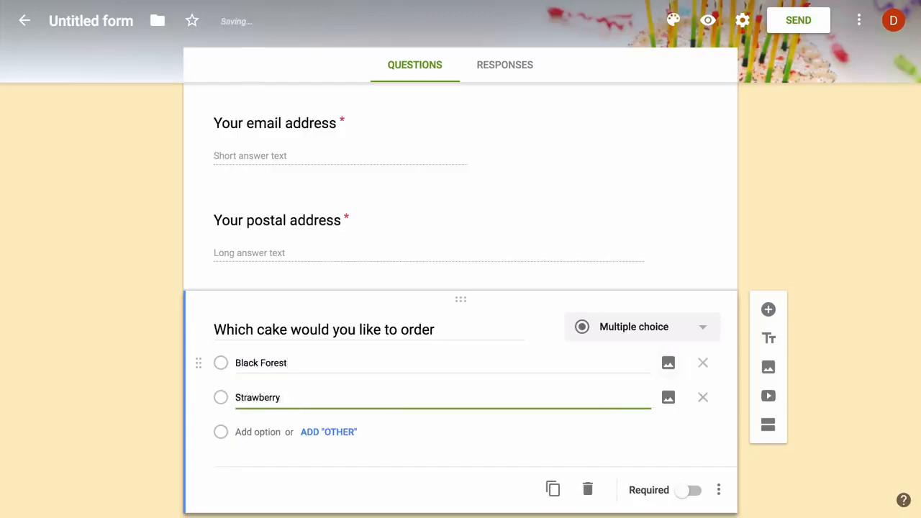
key("Tab")
key("Tab")
key("Tab")
key("Return")
type("Red Ve")
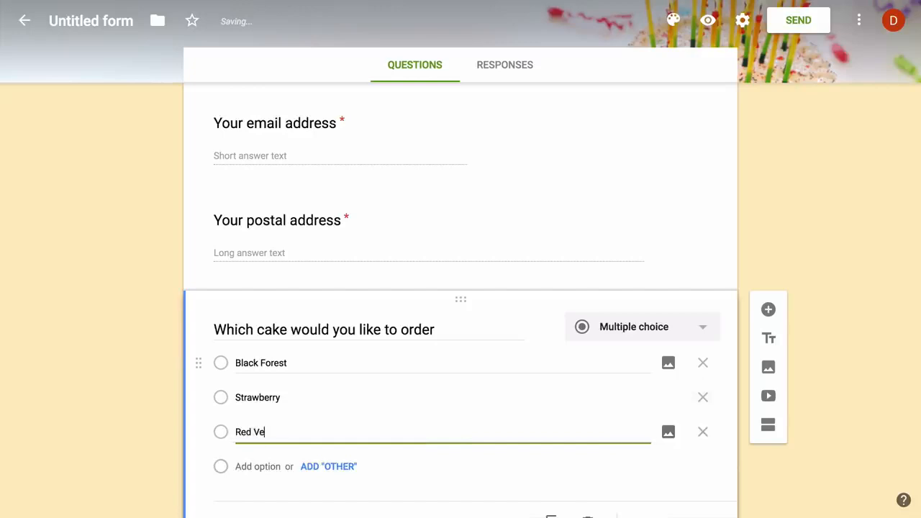
type("lvet")
key("Tab")
key("Tab")
key("Tab")
key("Return")
type("C")
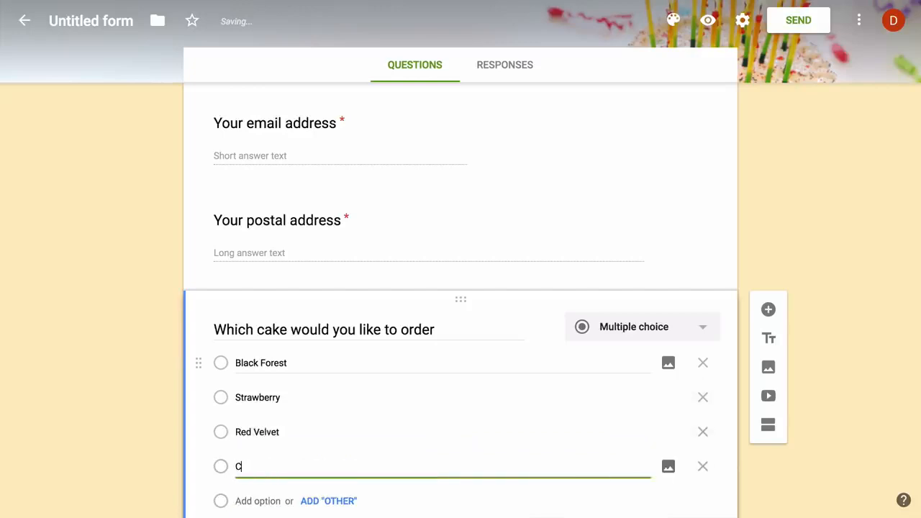
type("hocolate Chip")
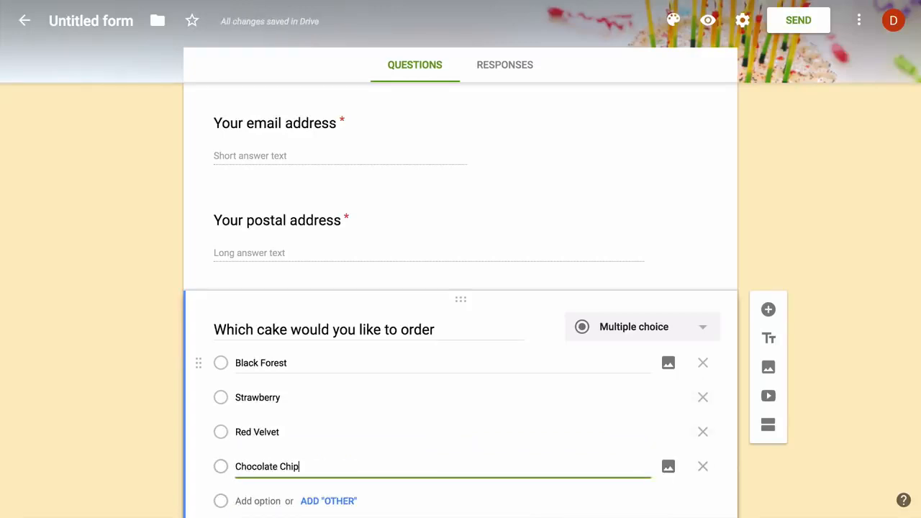
scroll(345, 350, "down", 2)
left_click(694, 451)
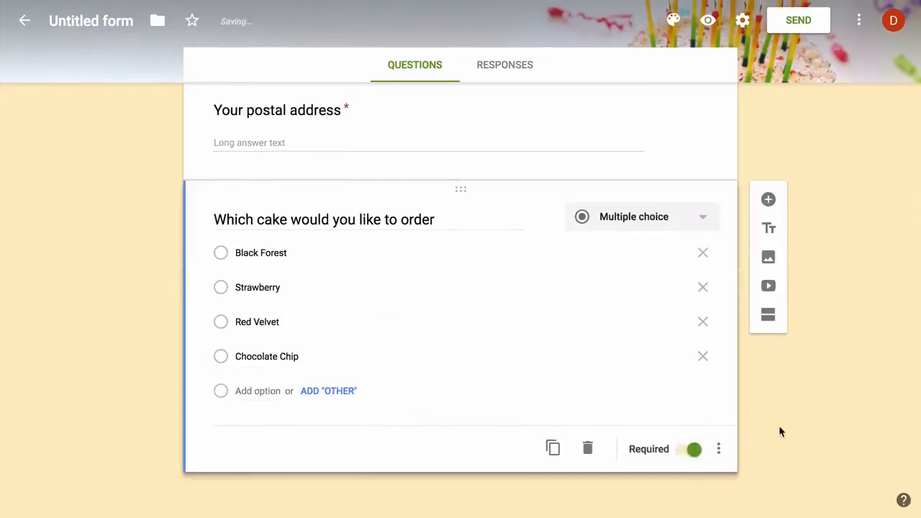
- Add a 'Would you like extra decoration' question with Yes and No answers
left_click(768, 199)
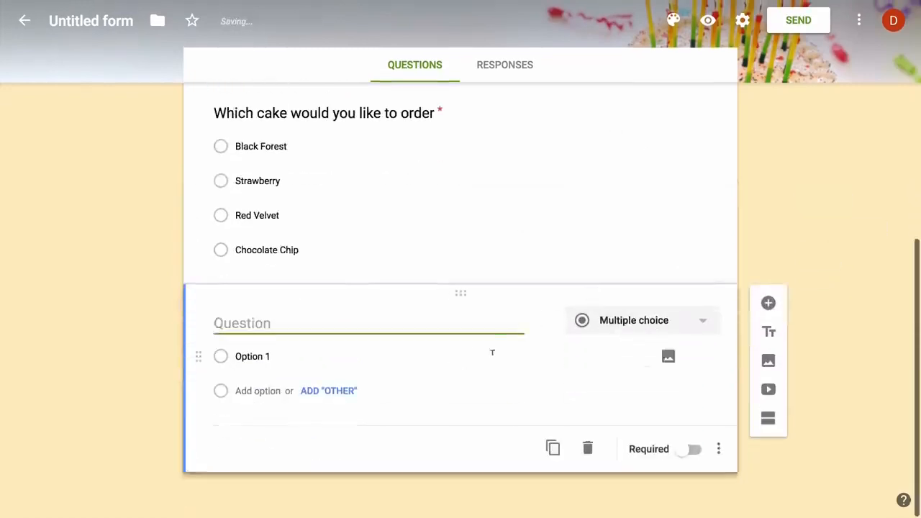
type("Would you like ")
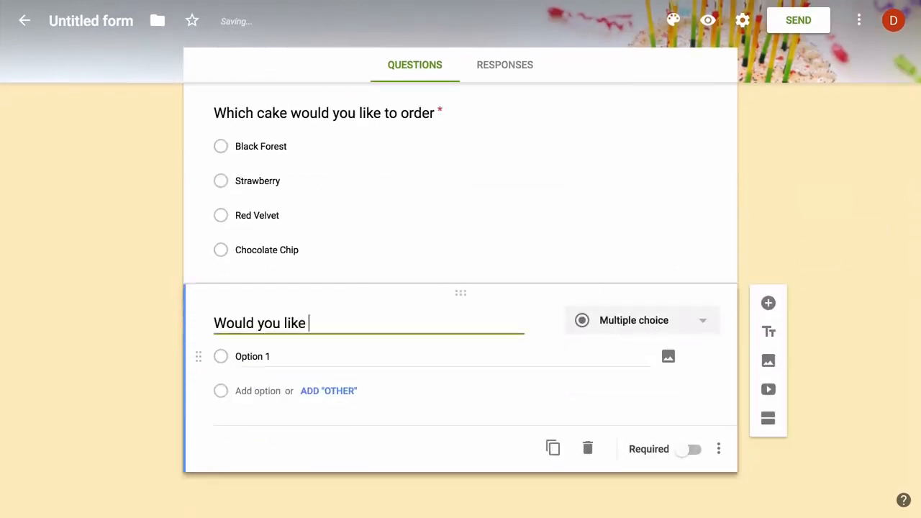
type("extra decoration")
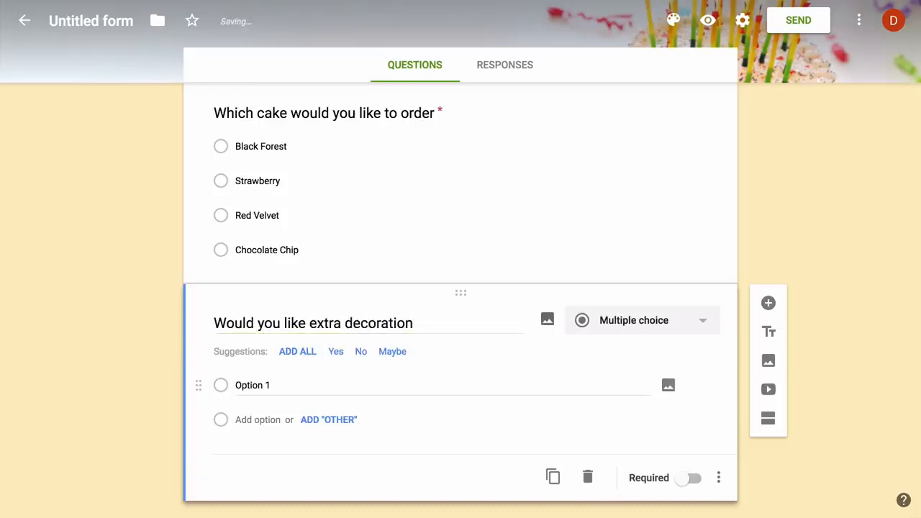
left_click(337, 356)
left_click(337, 355)
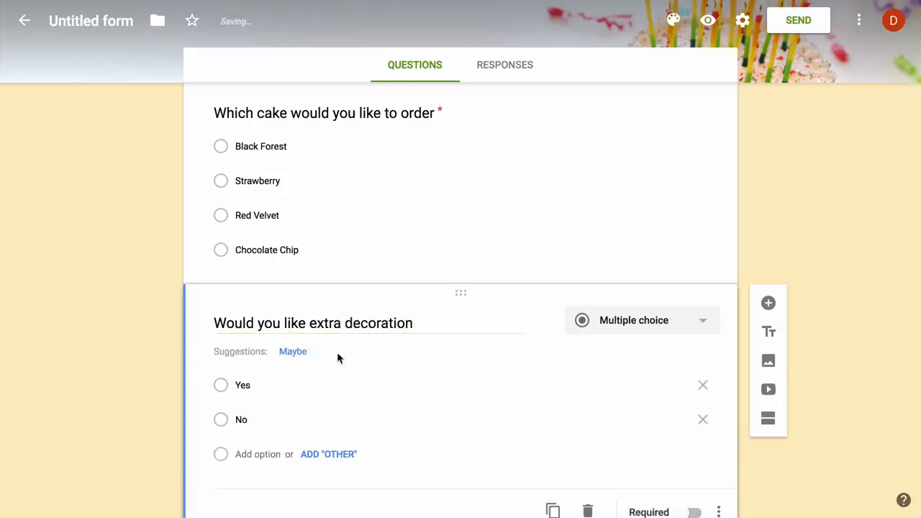
scroll(794, 428, "up", 12)
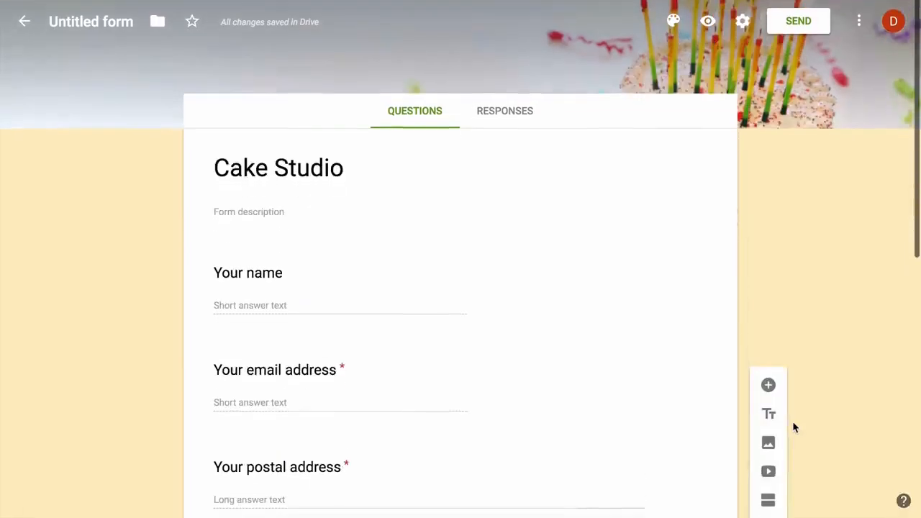
- Link the form's responses to a new spreadsheet named 'Cake Studio Responses'
left_click(516, 118)
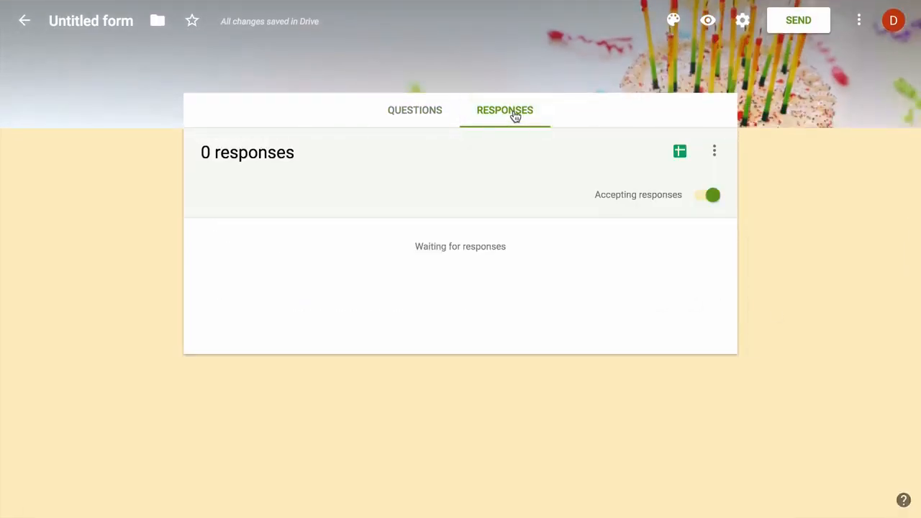
left_click(717, 151)
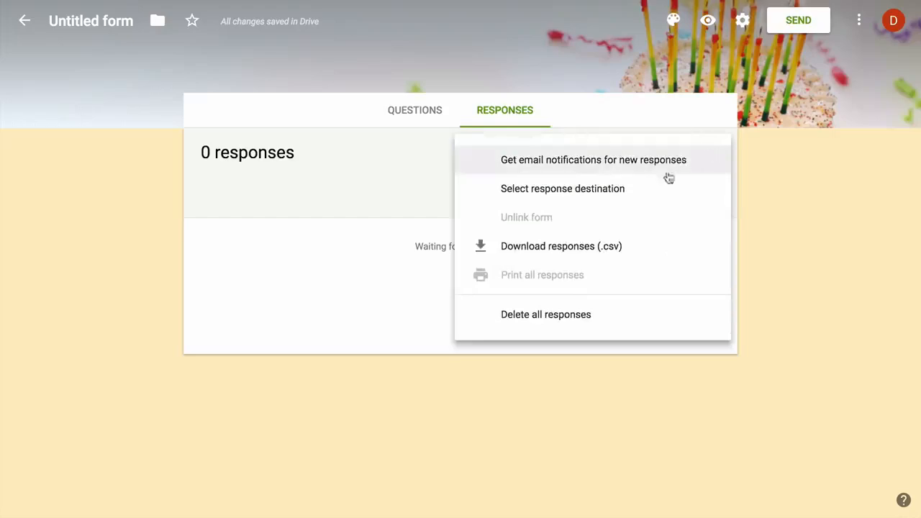
left_click(644, 189)
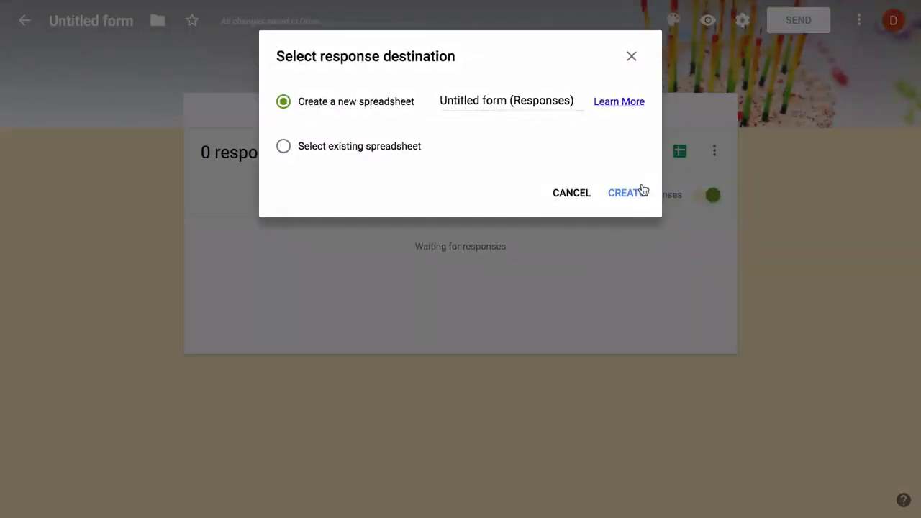
triple_click(494, 101)
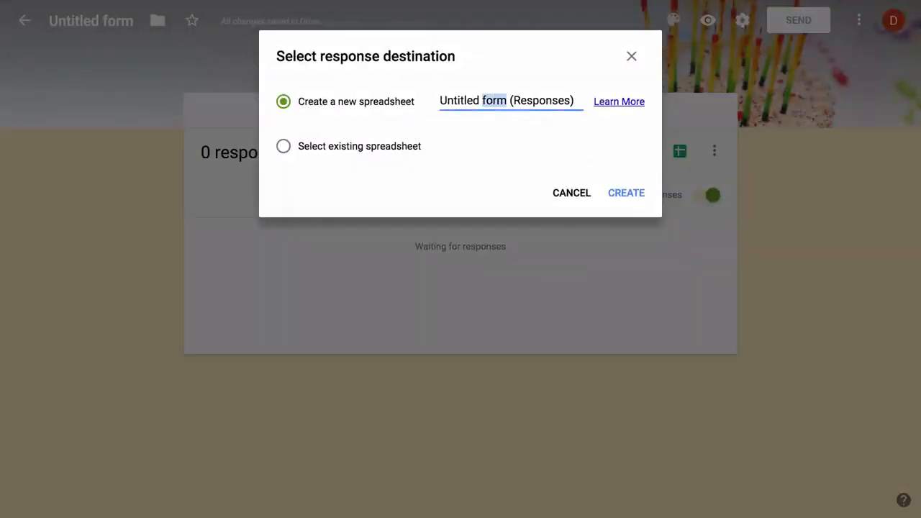
type("Cake Stud")
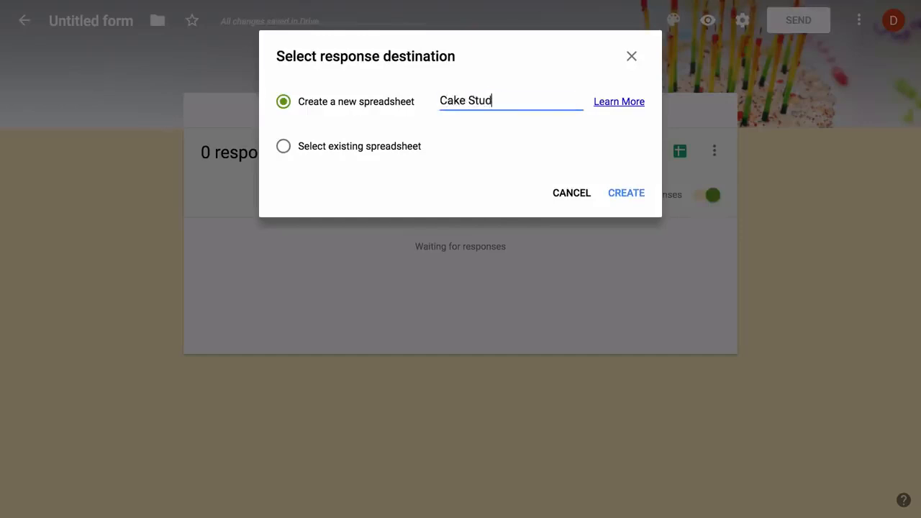
type("io Responses")
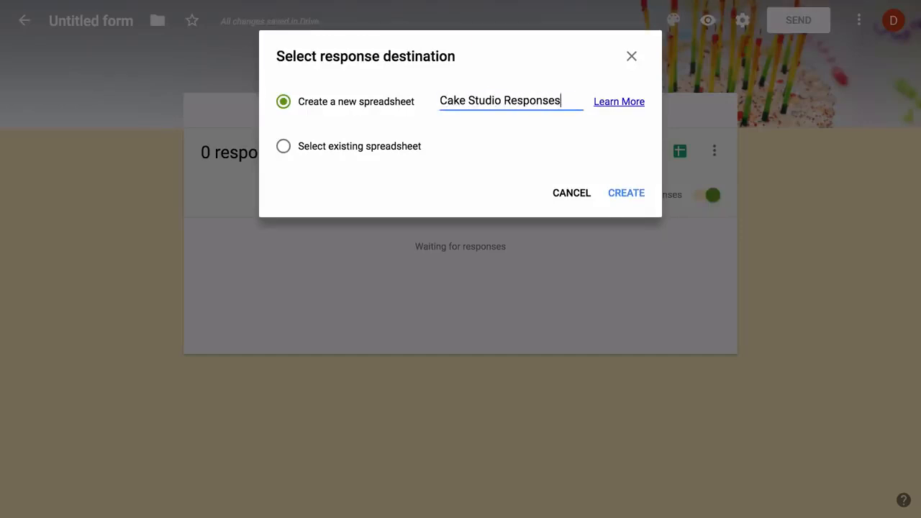
left_click(628, 196)
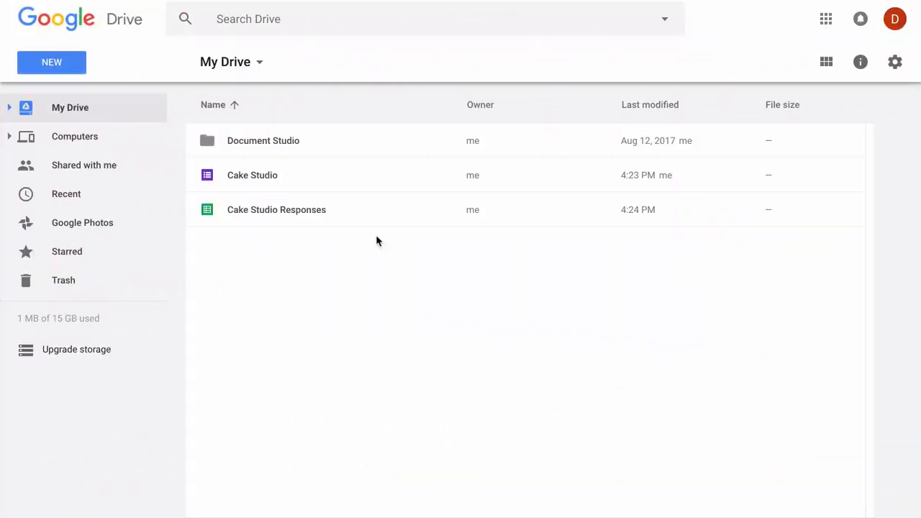
- Open the Cake Studio Responses spreadsheet from My Drive
double_click(355, 213)
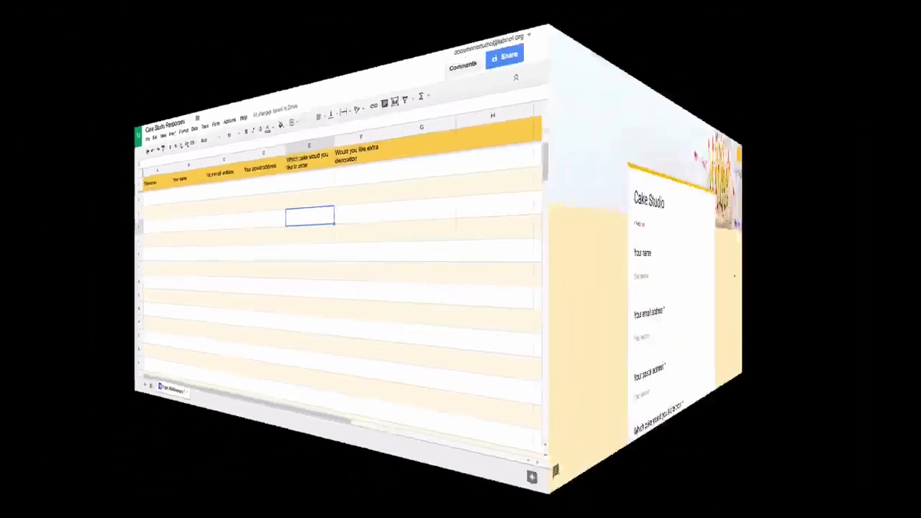
scroll(851, 297, "down", 3)
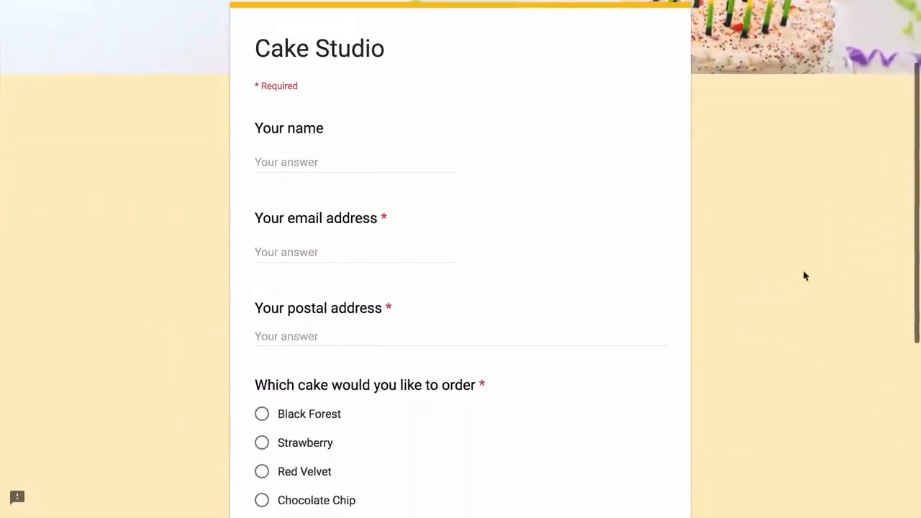
- Enter a sample customer's name, email and address, choose Black Forest with extra decoration, and submit
left_click(426, 162)
type("Angus")
key("Tab")
type("A")
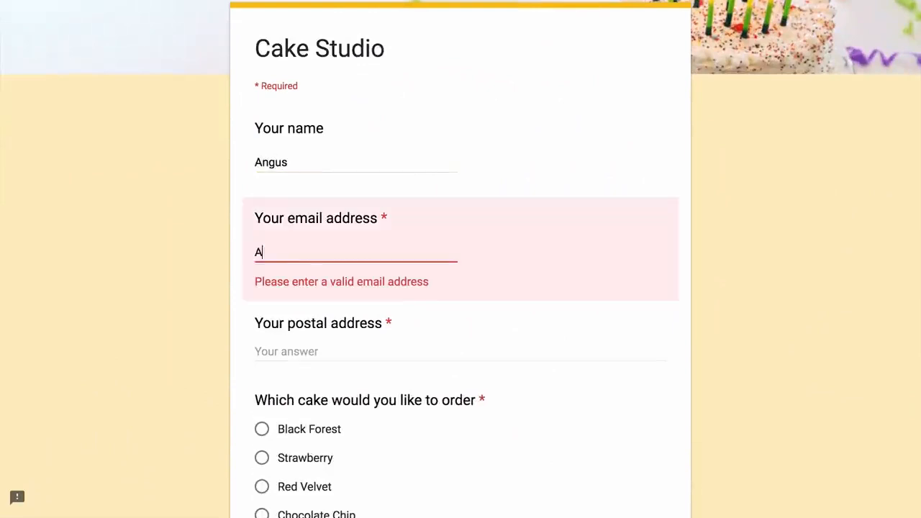
type("ngus@example.com")
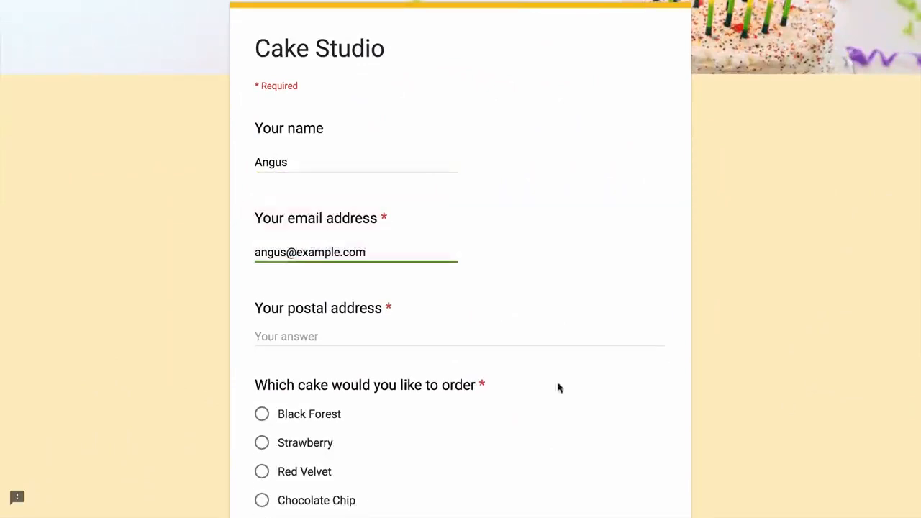
key("Tab")
type("N")
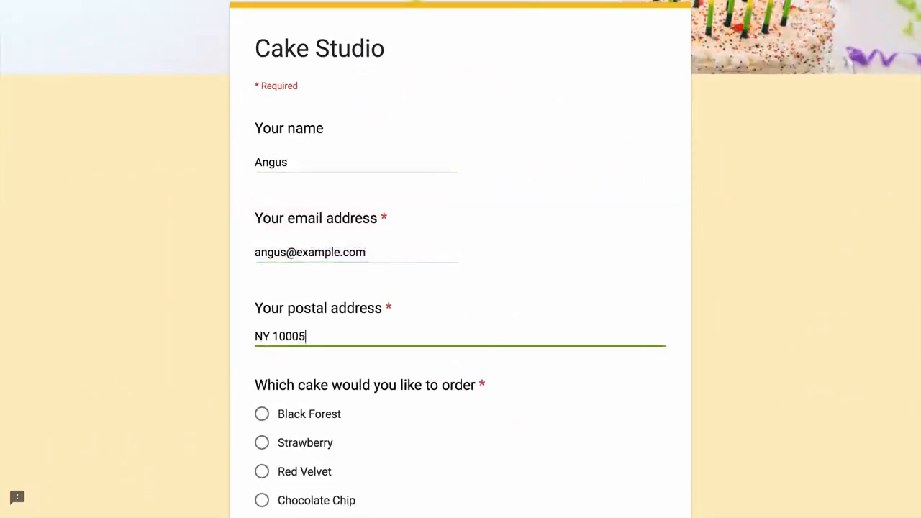
scroll(729, 291, "down", 5)
left_click(262, 105)
left_click(262, 273)
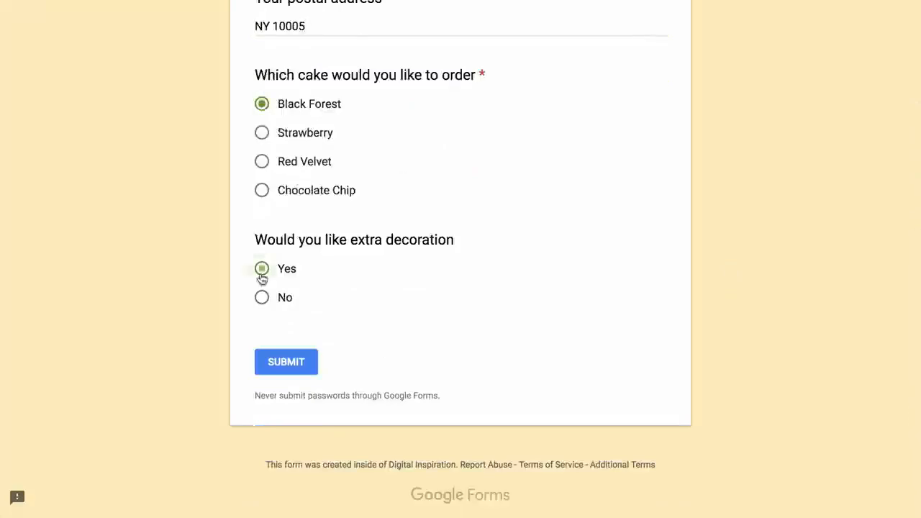
left_click(296, 364)
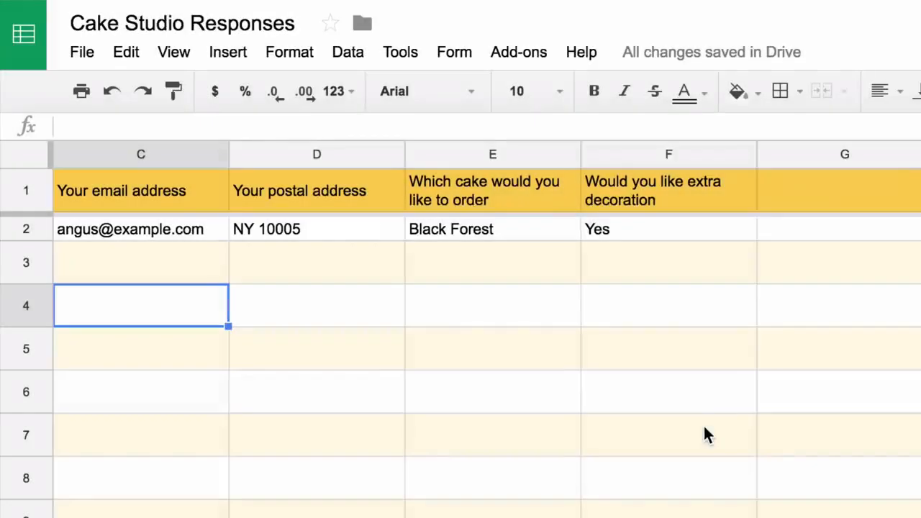
- Insert a 'Cake Price' column before the extra-decoration column in the responses sheet
left_click(688, 152)
right_click(688, 149)
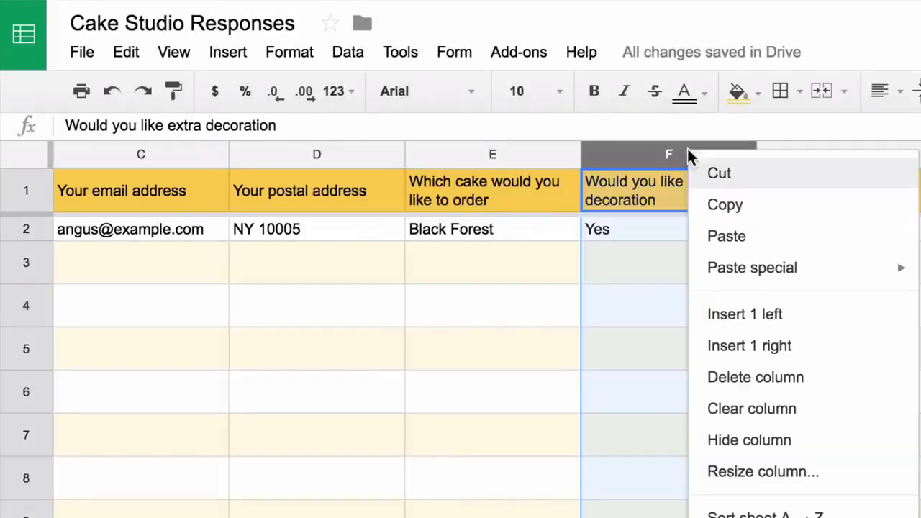
left_click(809, 328)
type("Cak")
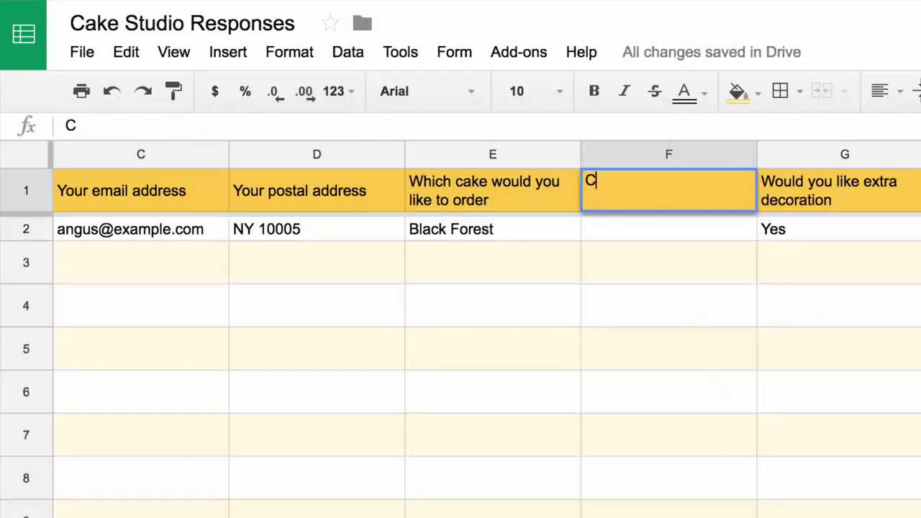
type("e Price")
key("Return")
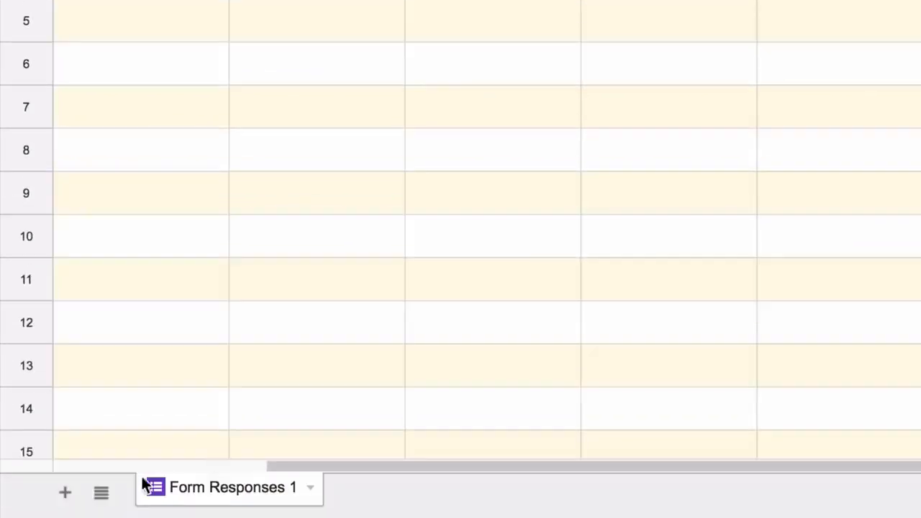
- Add a new sheet named 'Price'
left_click(67, 493)
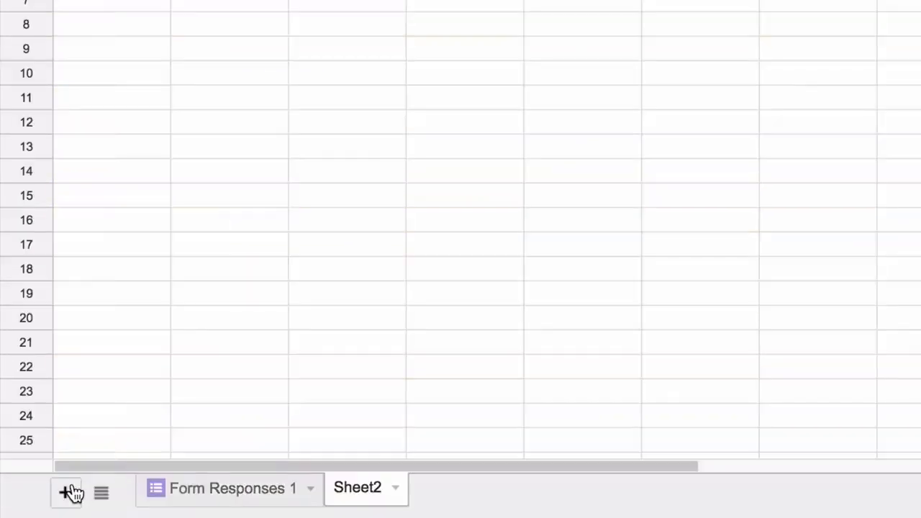
left_click(398, 489)
left_click(434, 256)
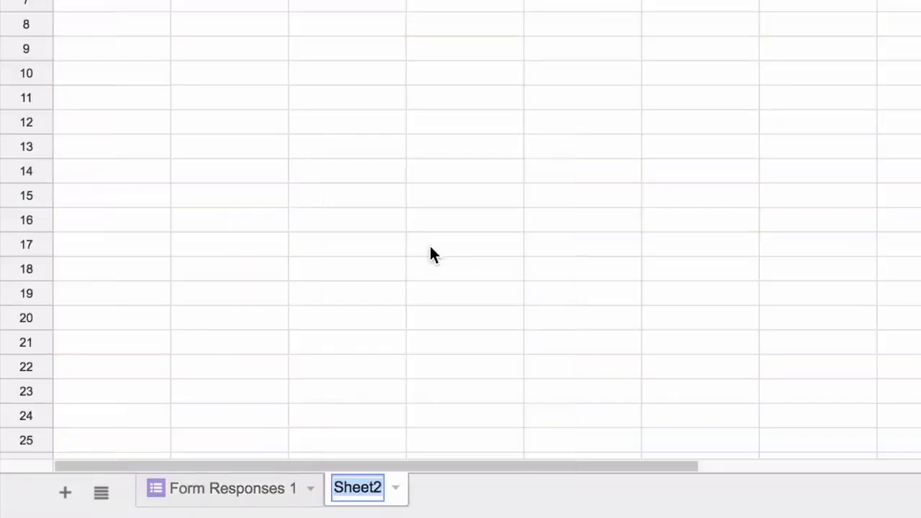
type("Price")
key("Return")
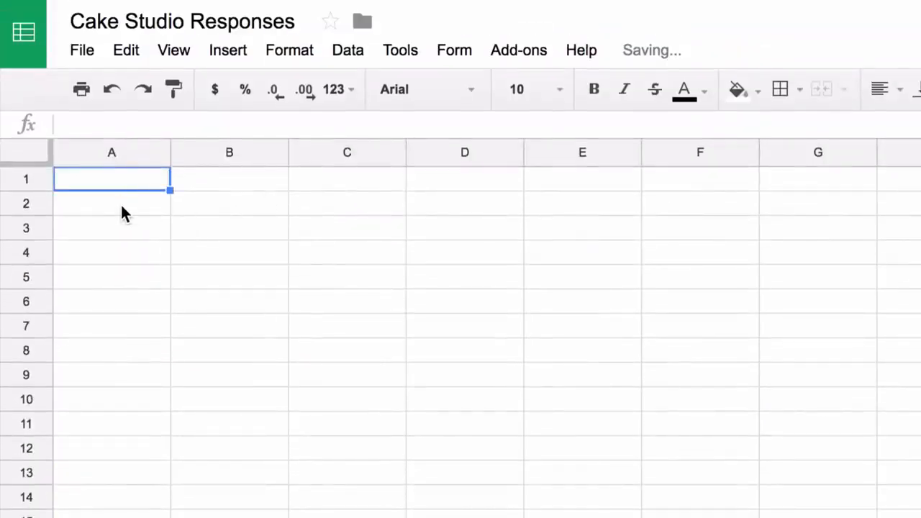
- Enter headers Cake Name and Cake Price, then Black Forest, Strawberry, Red Velvet, Chocolate Chip
type("Cake Name")
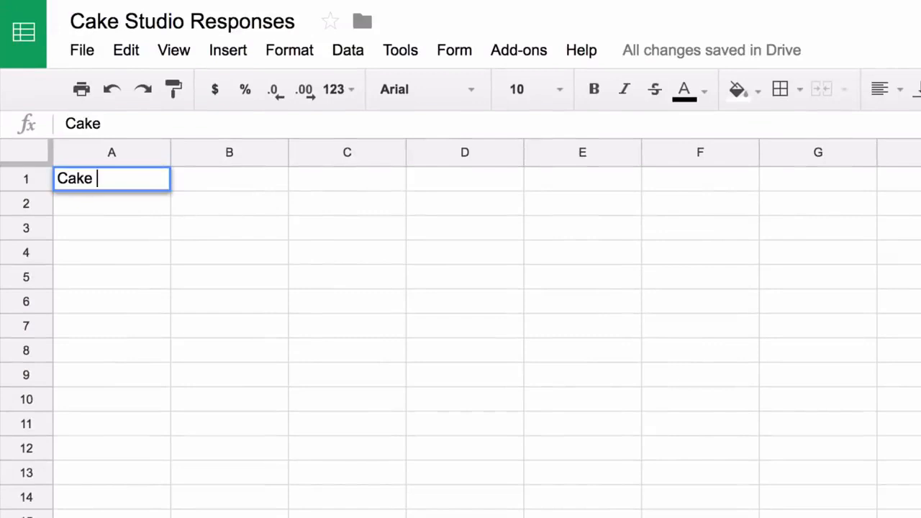
key("Tab")
type("Cake Price")
key("Return")
type("Black Forest")
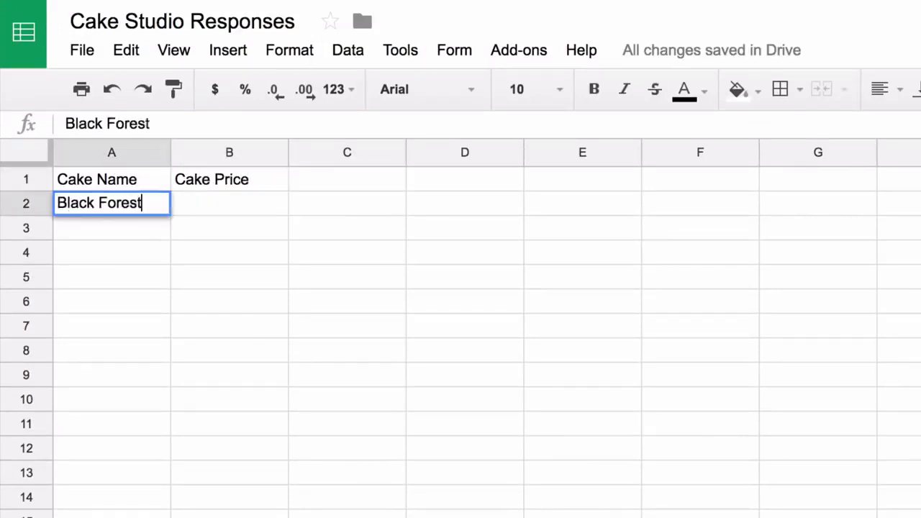
key("Return")
type("Strawberry")
key("Return")
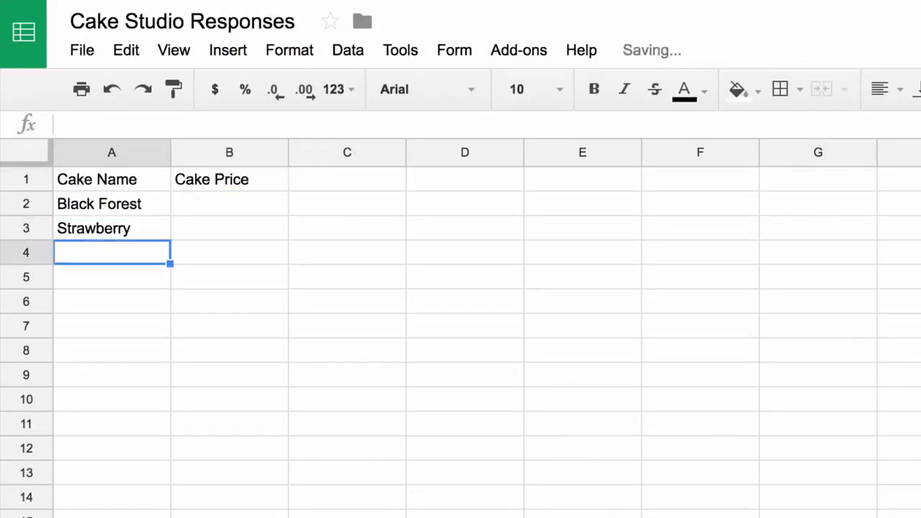
type("Red Velvet")
key("Return")
type("Chocol")
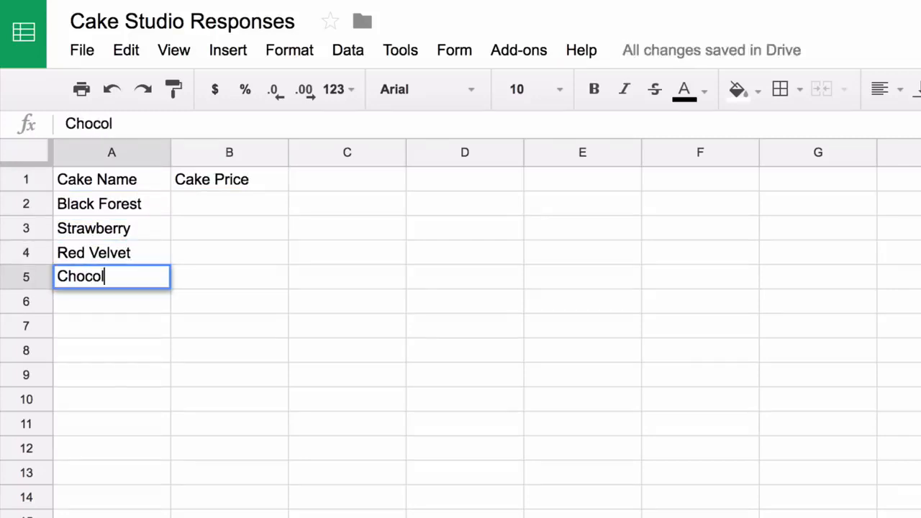
type("ate Chip")
key("Return")
- Enter the cake prices 12.22, 2.21, 12.87 and 15.22 in column B
key("Up")
type("12.22")
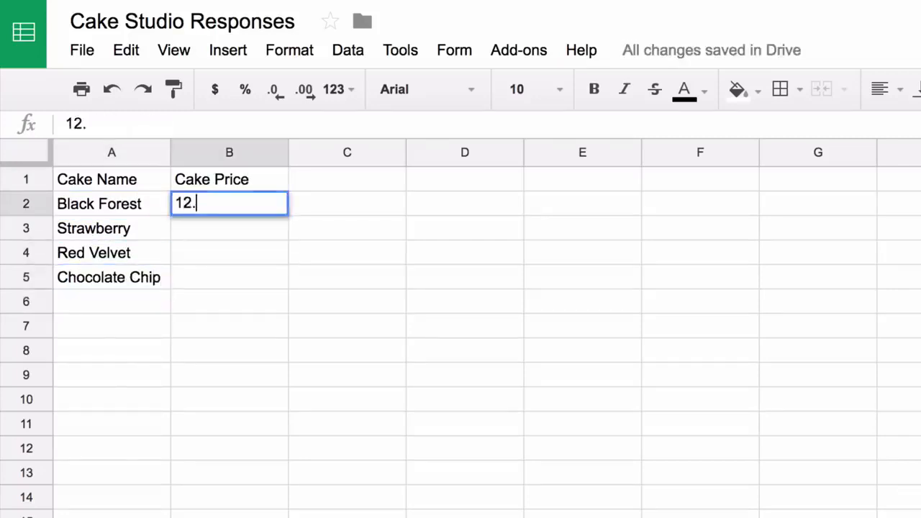
key("Return")
type("2.21")
key("Return")
type("12.87")
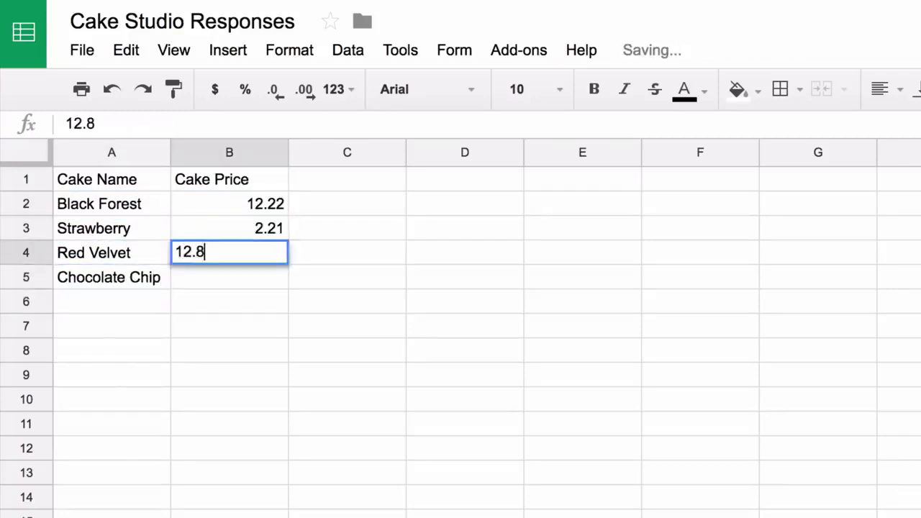
key("Return")
type("15.22")
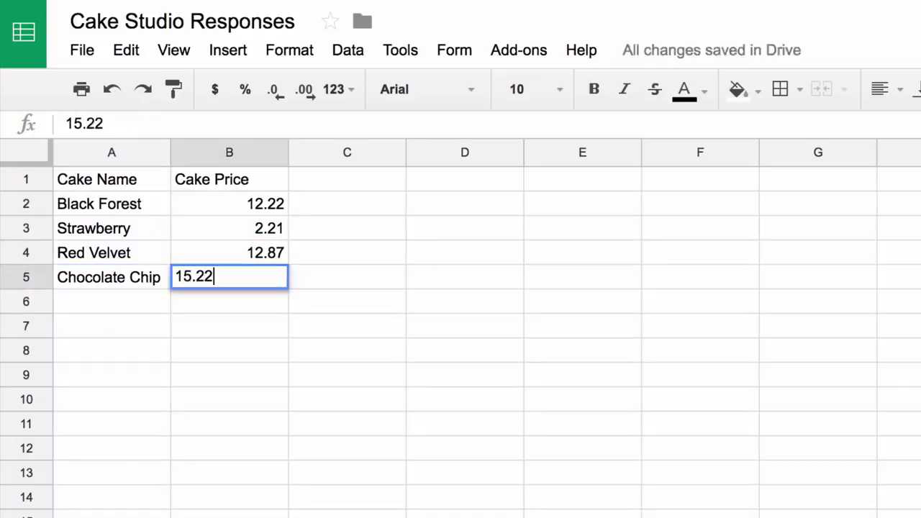
key("Up")
key("Down")
key("Down")
key("Down")
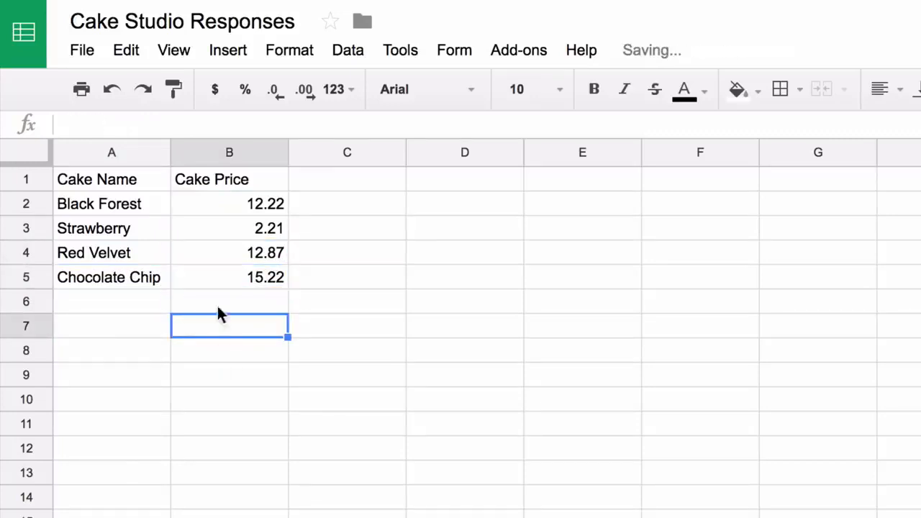
- Format the Cake Price column as currency
left_click(229, 149)
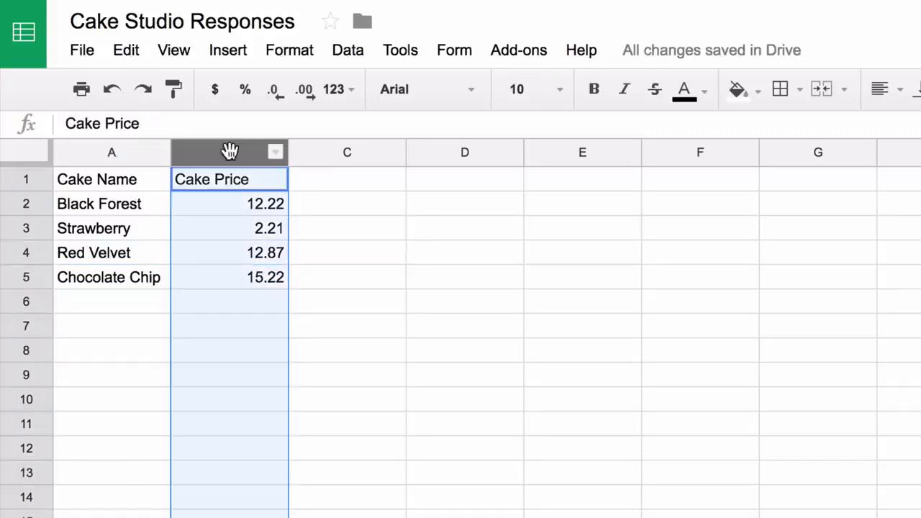
left_click(301, 49)
mouse_move(329, 90)
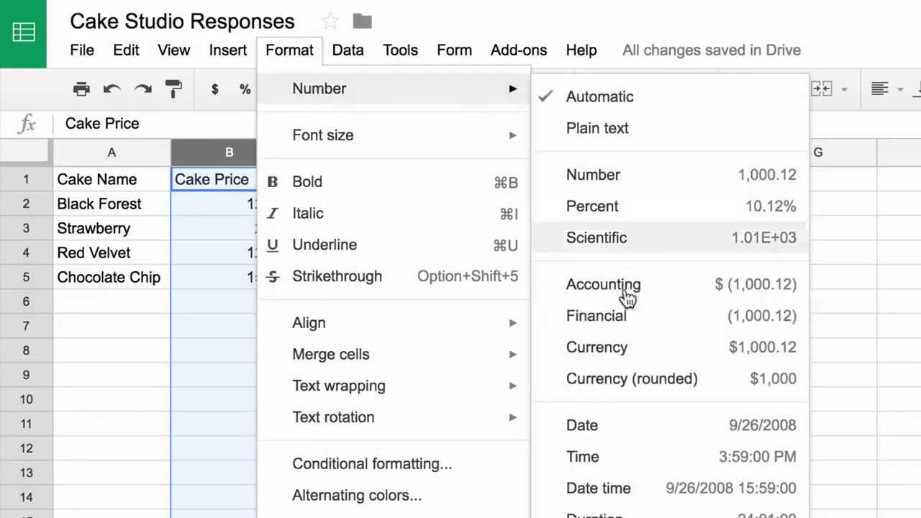
left_click(625, 349)
left_click(484, 287)
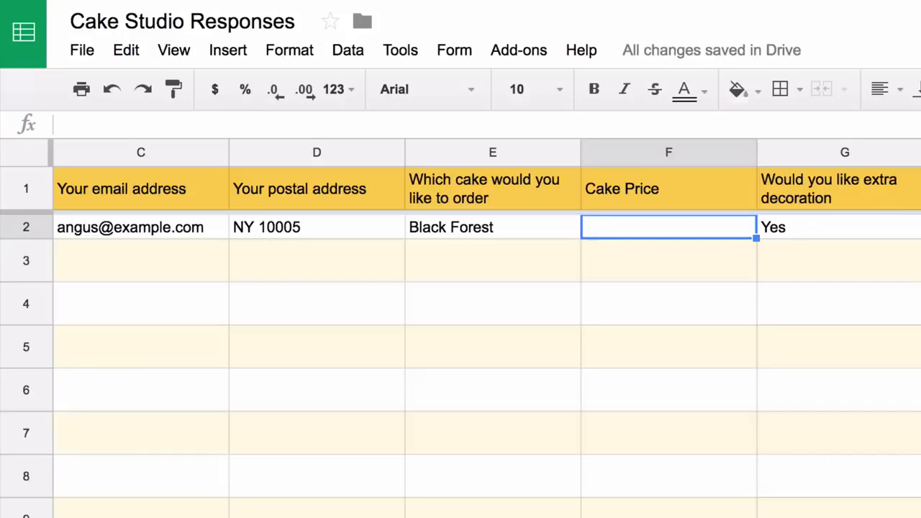
- Enter =VLOOKUP(E2,Price!A2:B5,2,FALSE) in F2 to fetch the ordered cake's price
type("=V")
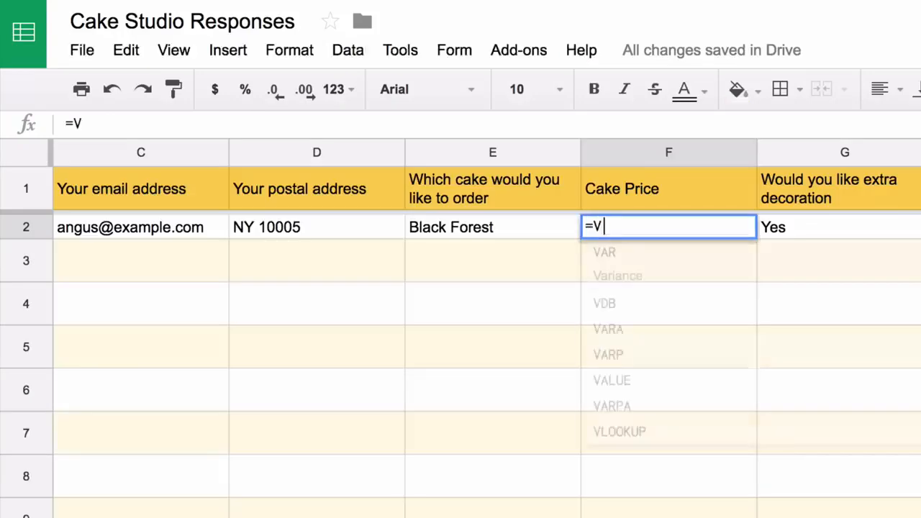
type("LOOKUP(")
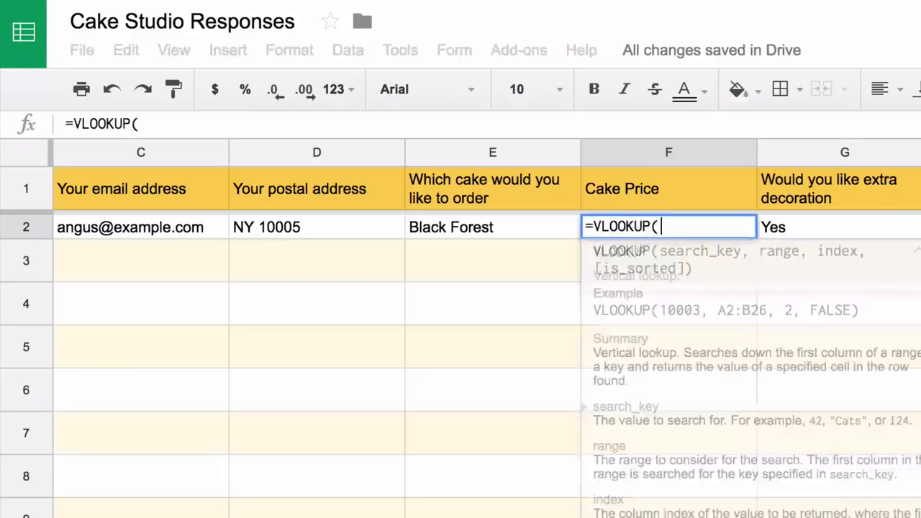
left_click(520, 227)
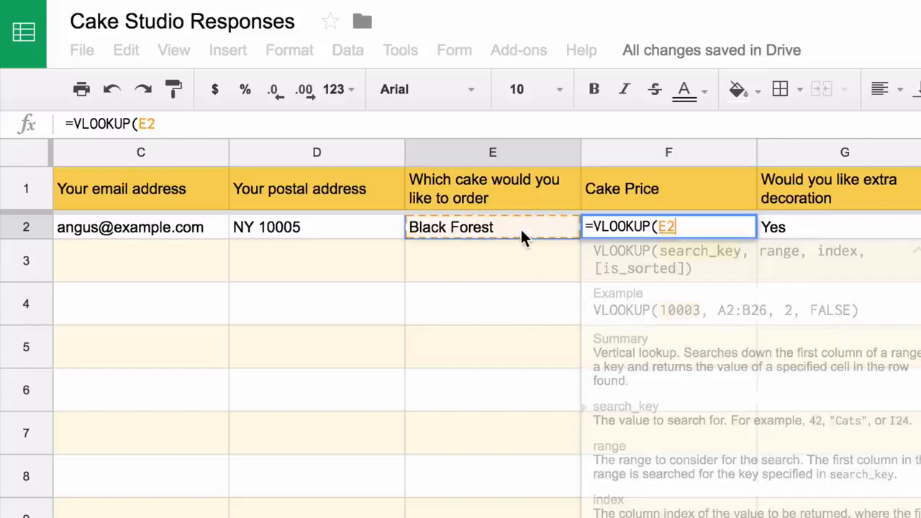
type(",")
left_click(329, 516)
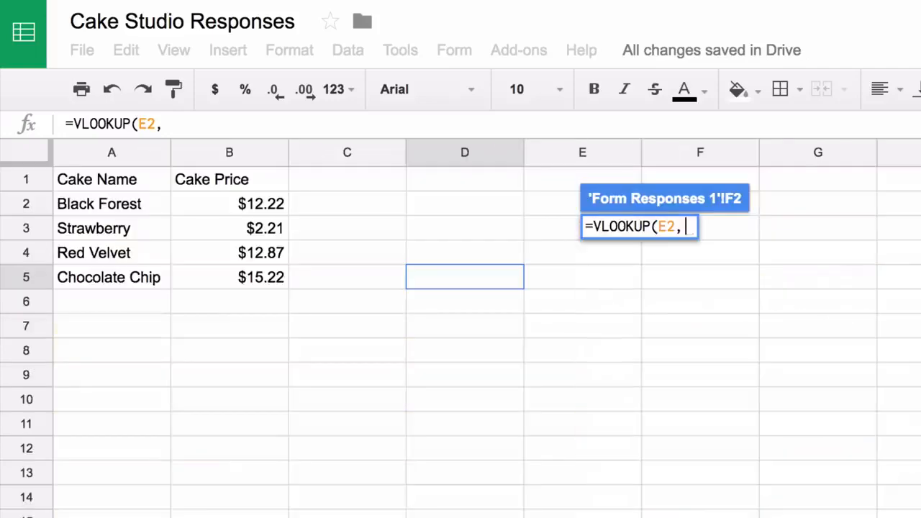
left_click_drag(126, 200, 228, 269)
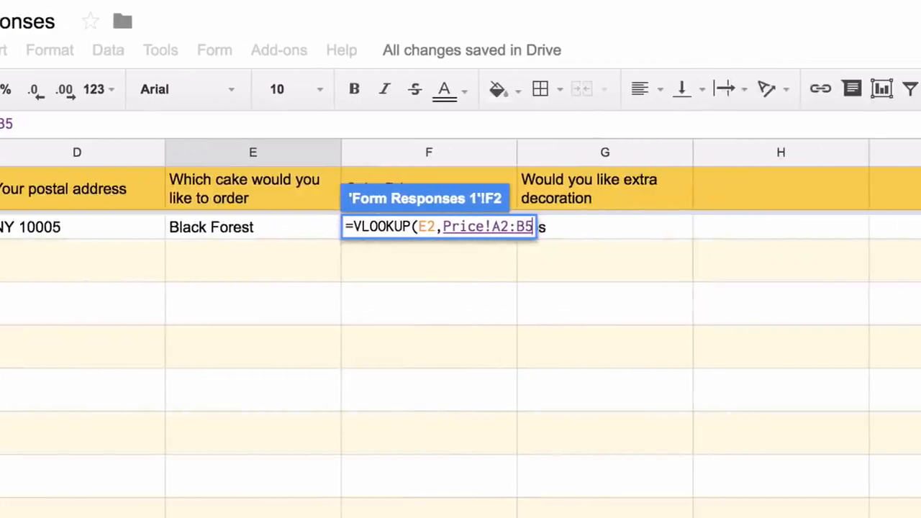
type(",")
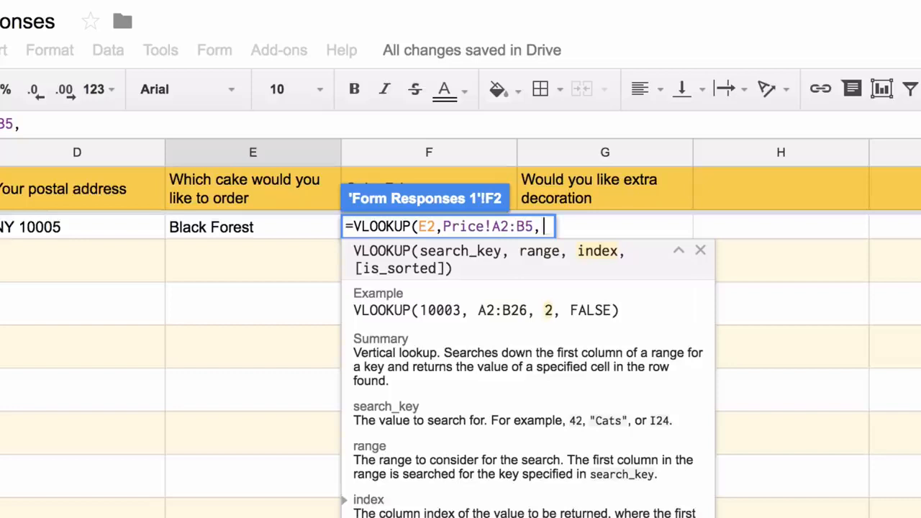
type("2, ")
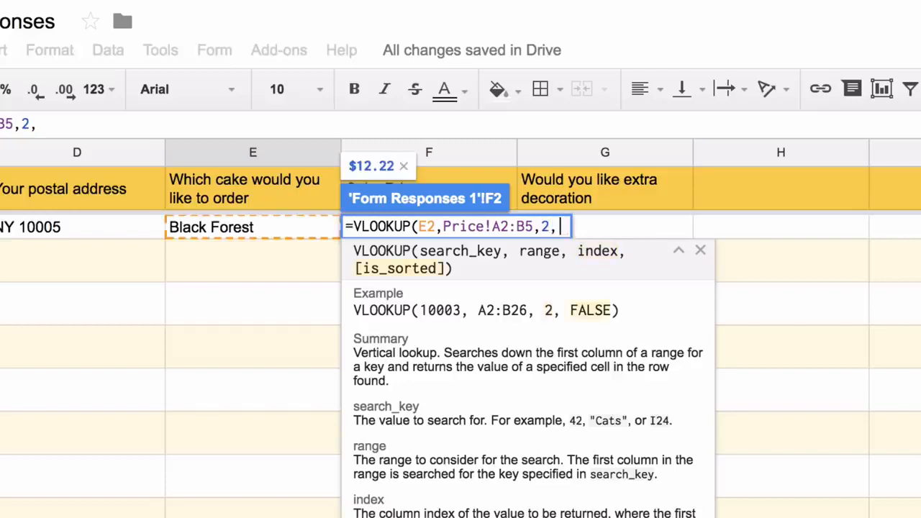
type("FALSE)")
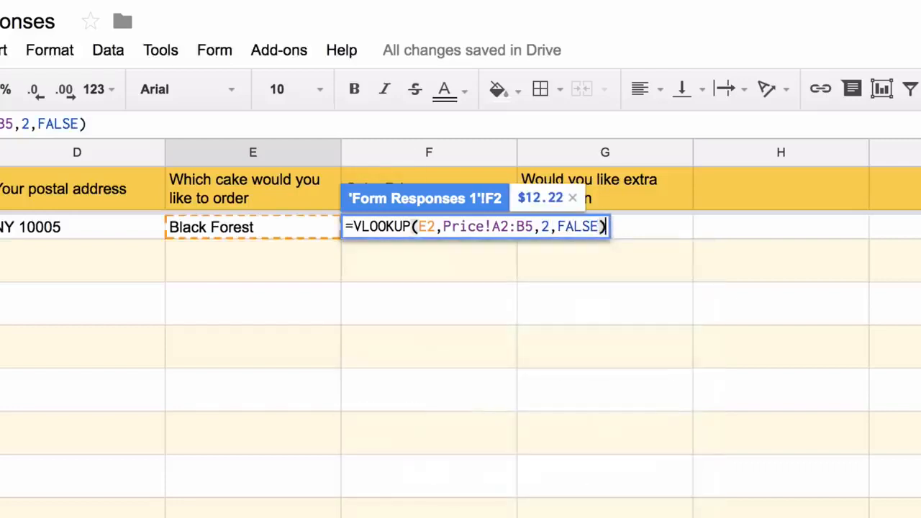
key("Return")
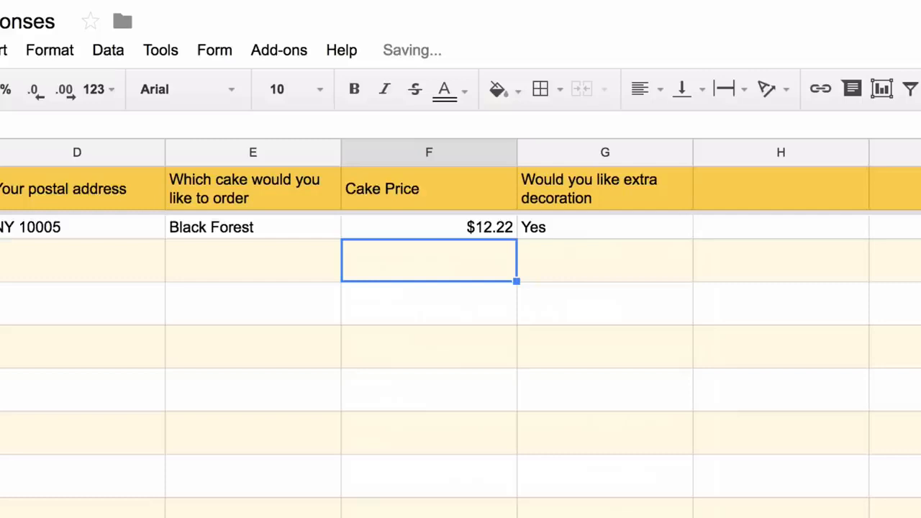
- Change the cake in E2 to Strawberry and check F2 shows $2.21
left_click(298, 234)
type("Straw")
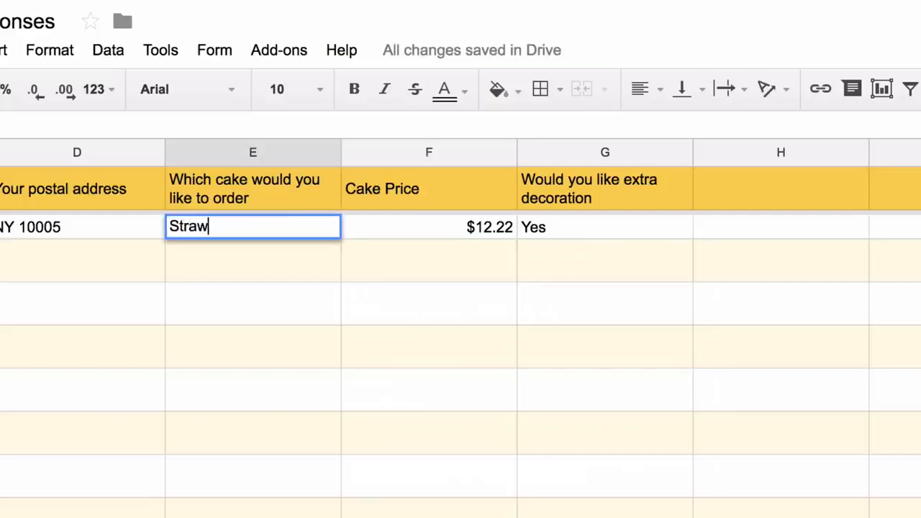
type("be")
key("BackSpace")
type("berry")
left_click(440, 246)
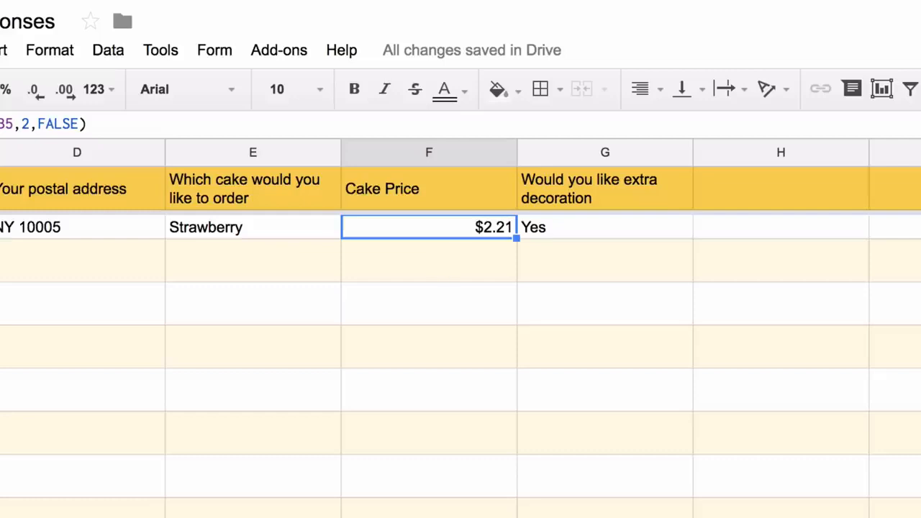
key("Return")
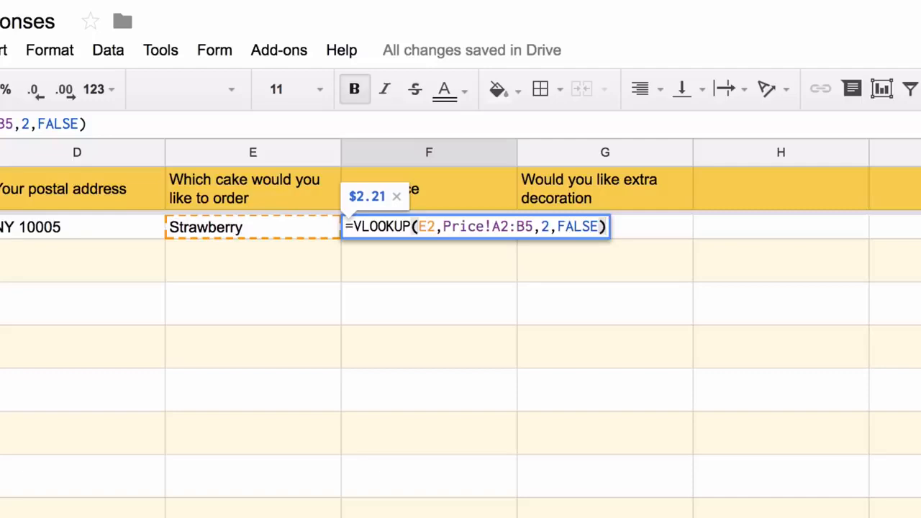
- Extend the lookup to E2:E and wrap it in ArrayFormula
left_click(436, 227)
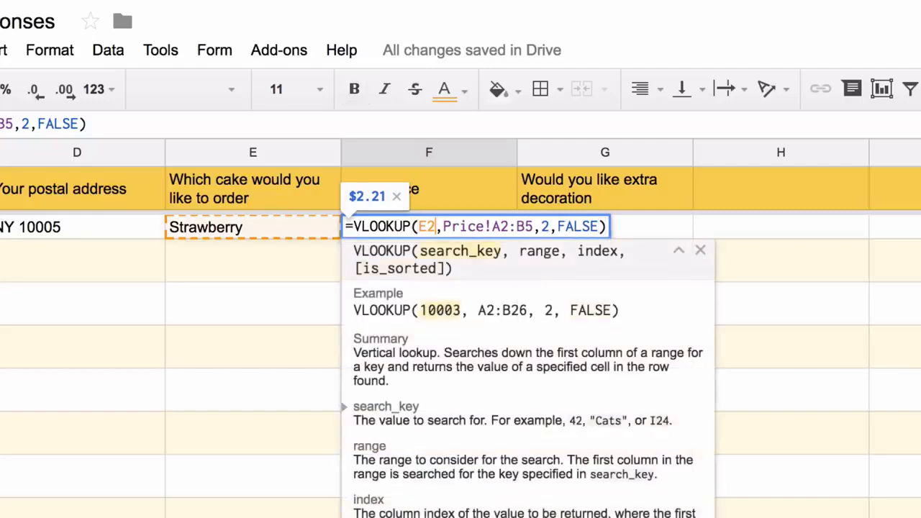
type(":E")
key("ctrl+shift+Return")
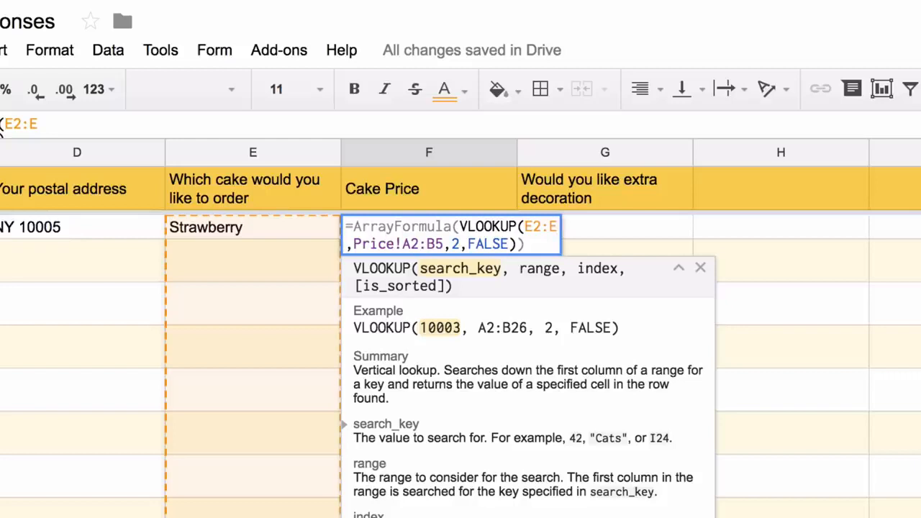
key("Return")
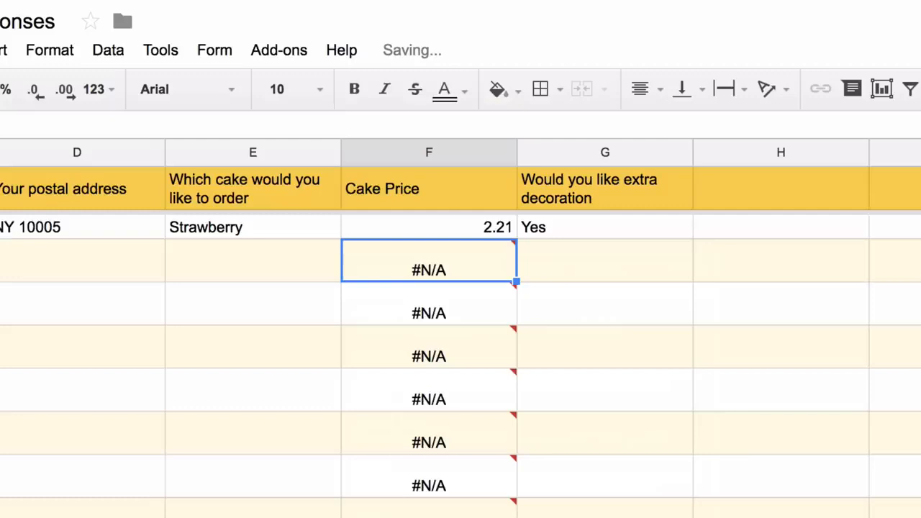
- Wrap the lookup in IF(NOT(ISBLANK(E2:E)), …) so rows without a cake stay blank
key("Up")
key("Return")
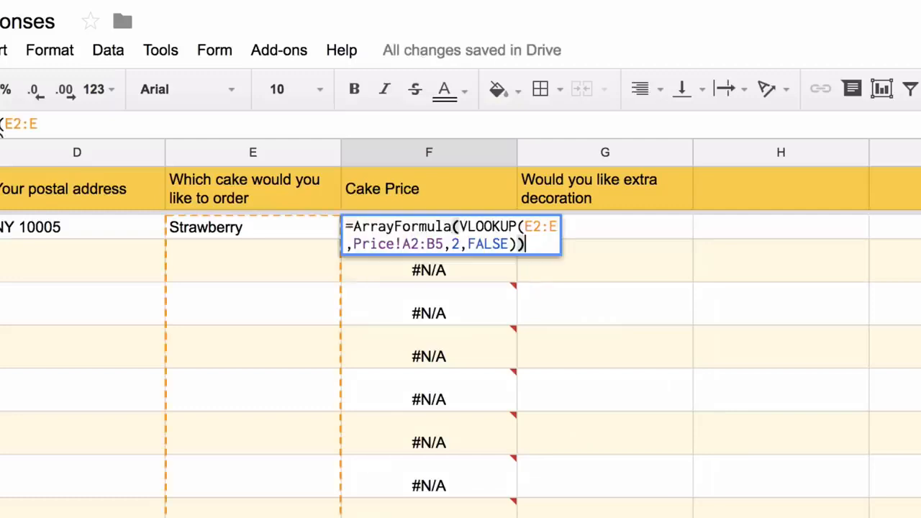
left_click(460, 226)
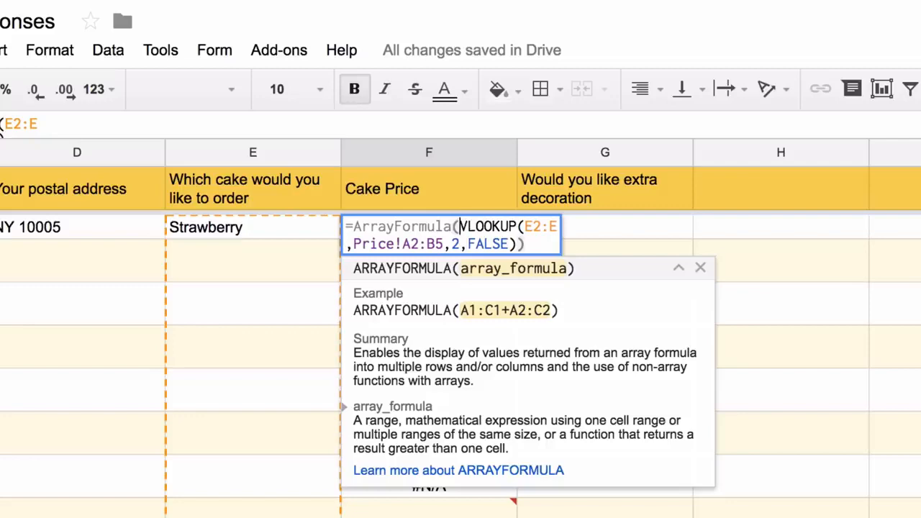
type("IF(NOT(IS")
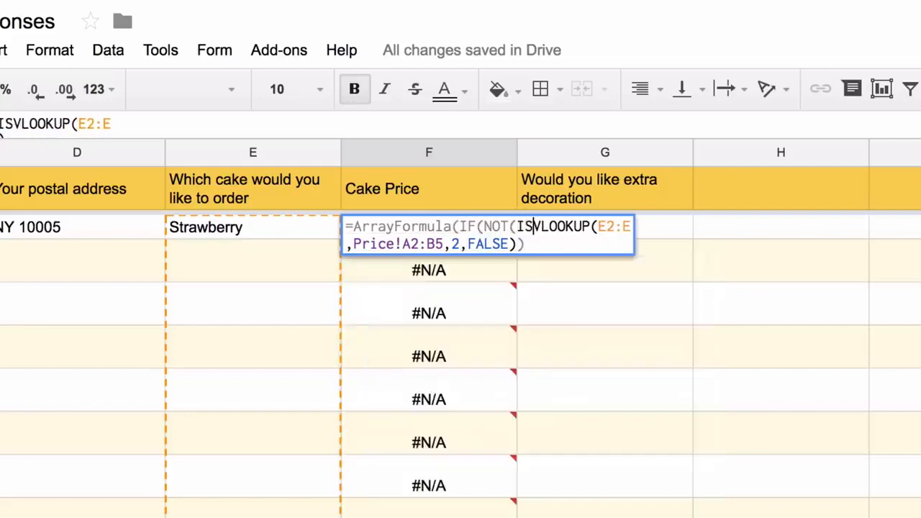
type("BLANK(")
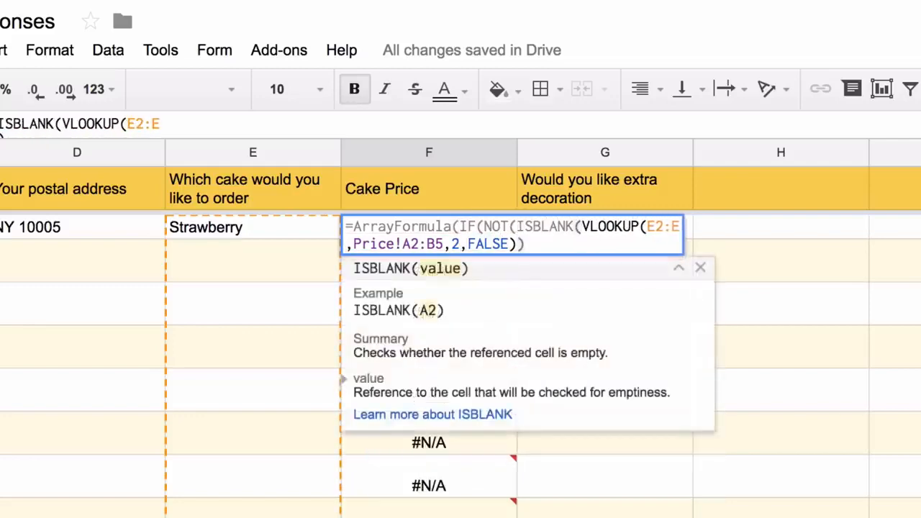
type("E")
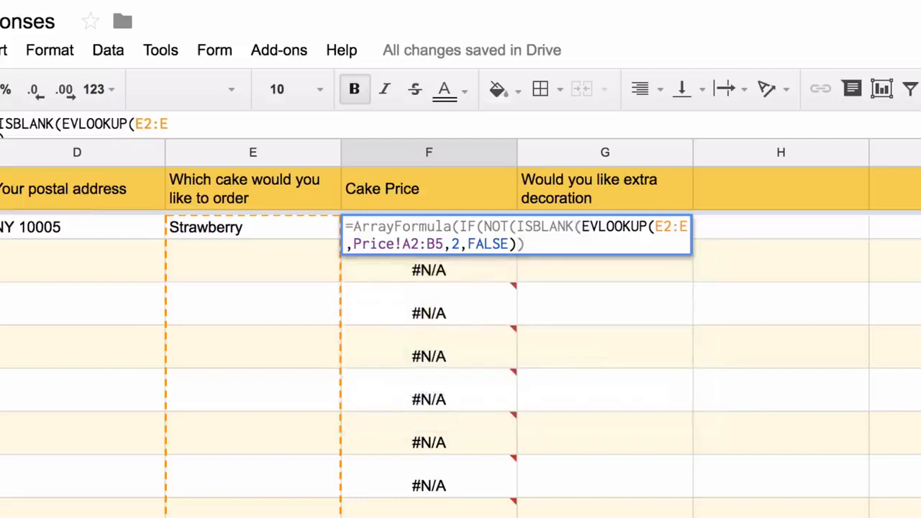
type("e")
key("BackSpace")
type("2:E")
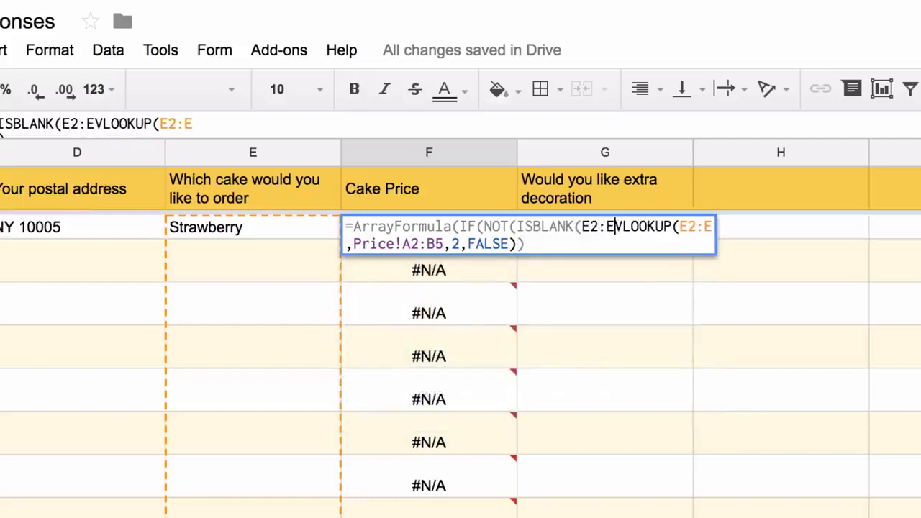
type(")), ")
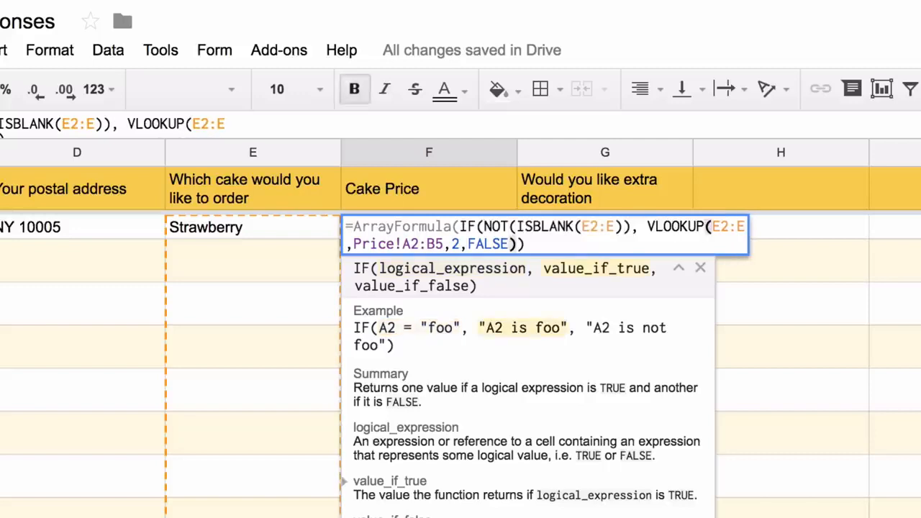
type(",")
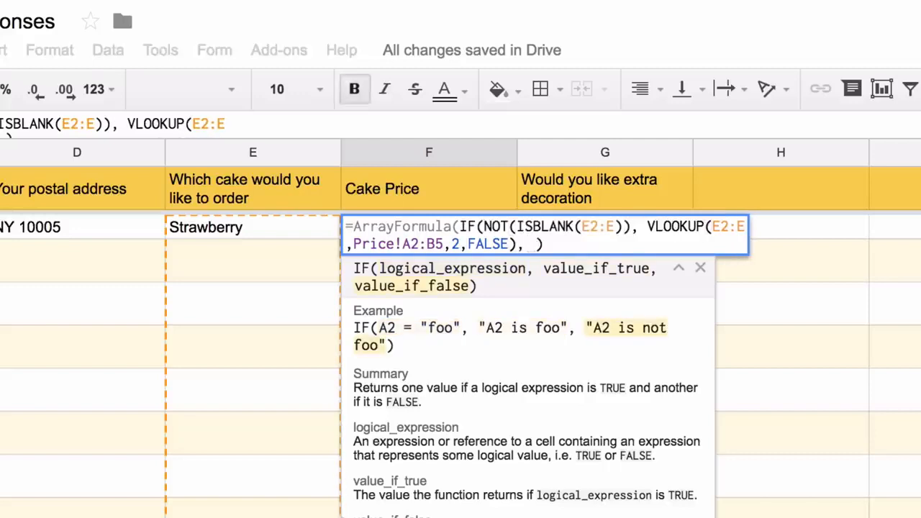
key("Return")
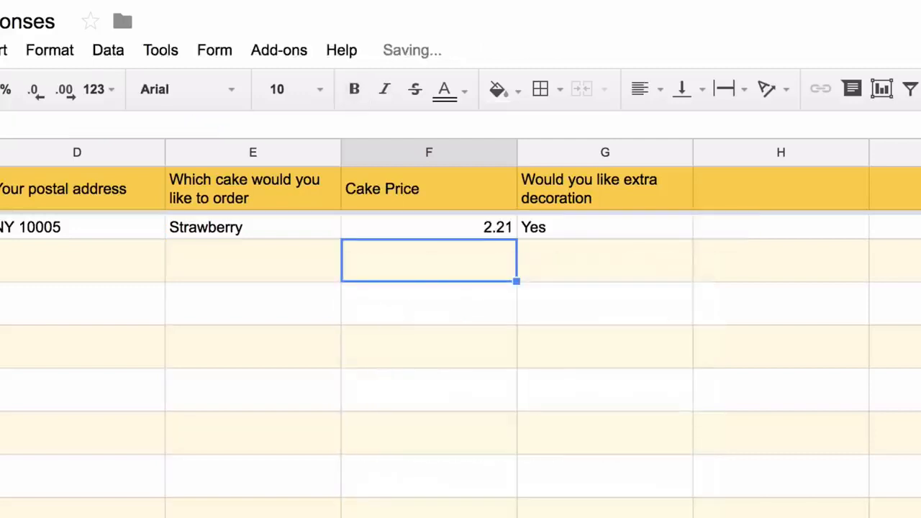
- Test the formula with Red Velvet in E3, then clear the test entry
left_click(253, 261)
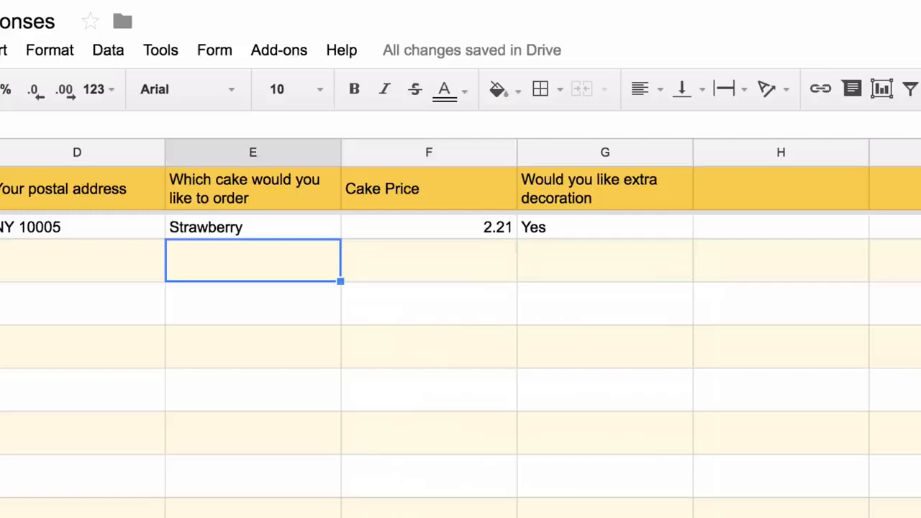
type("Red Ve")
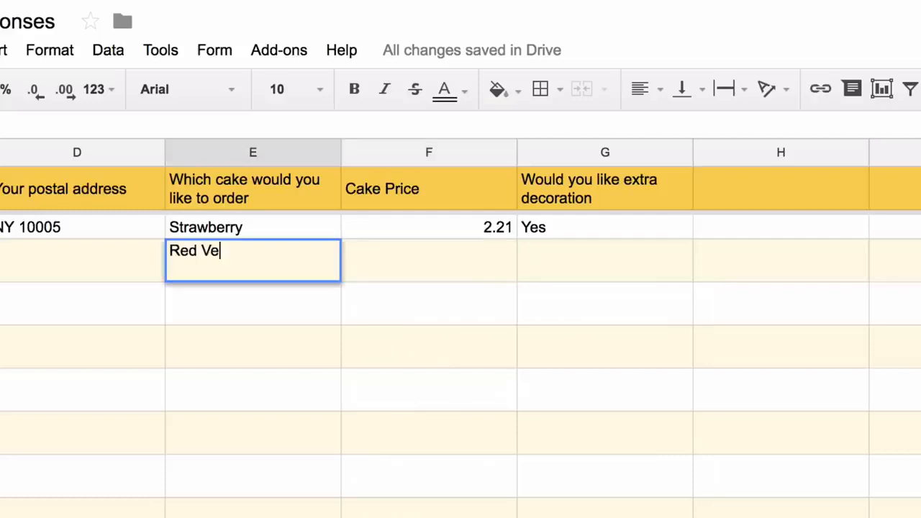
type("lvet")
key("Return")
left_click(253, 260)
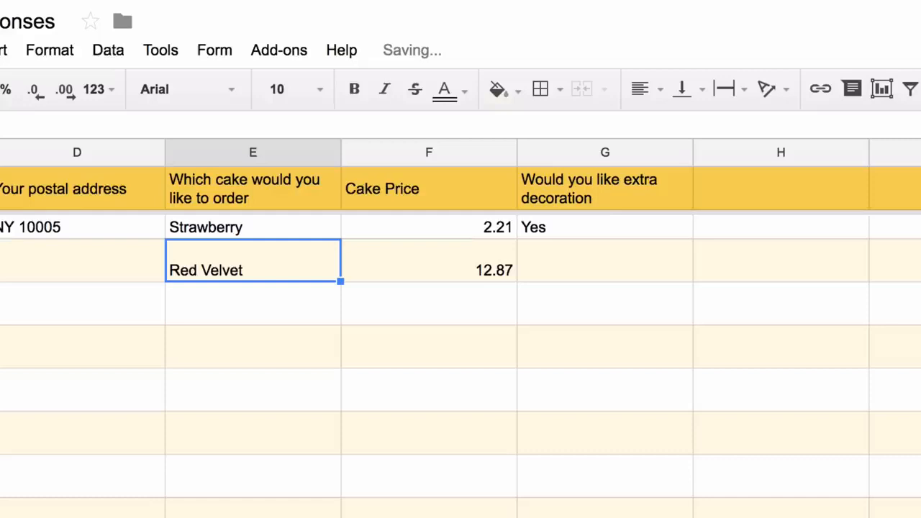
key("Delete")
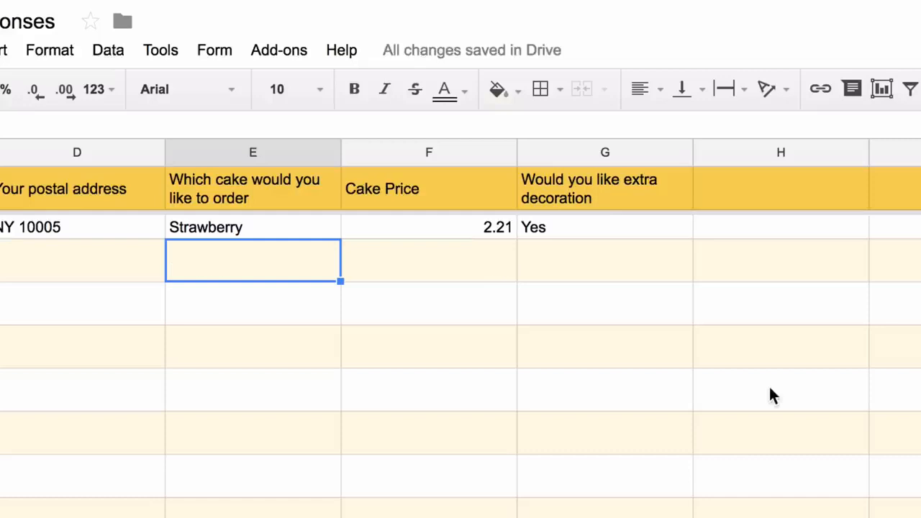
scroll(771, 395, "right", 4)
- Add the header 'Decoration Charges' in H1
left_click(445, 186)
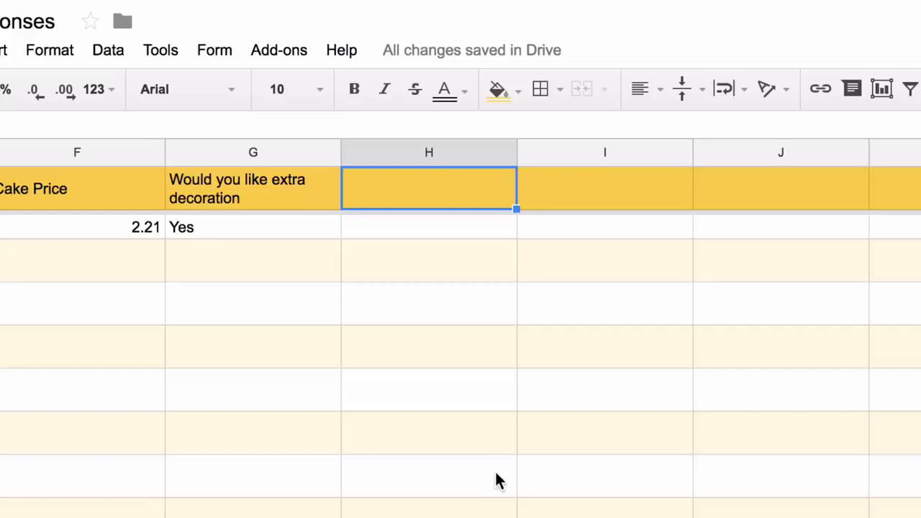
type("Decoration")
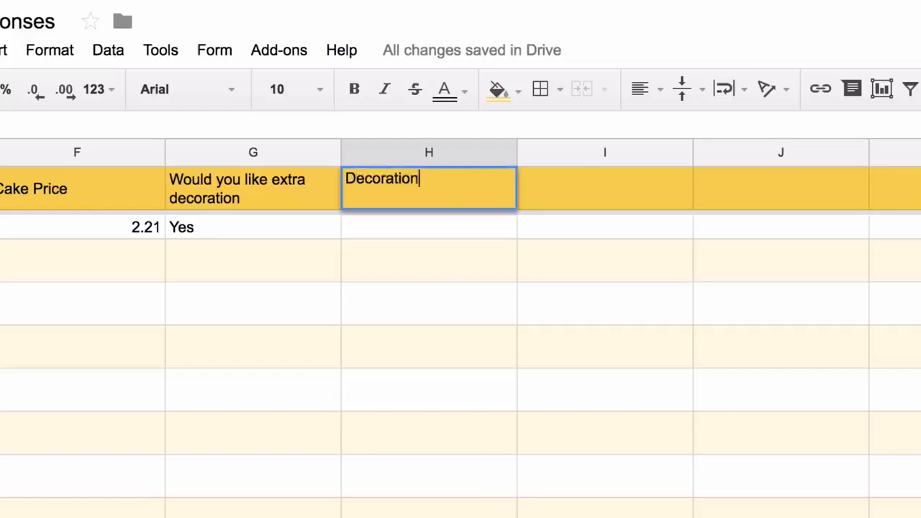
type(" Charges")
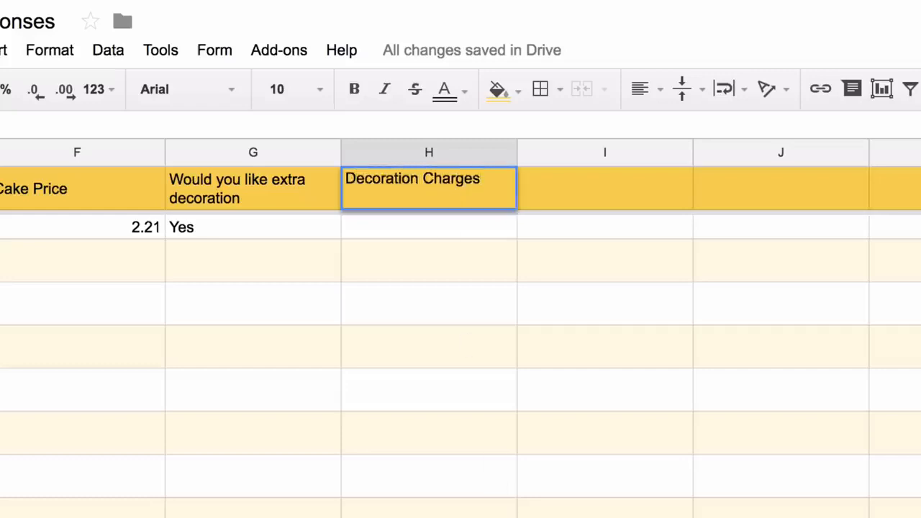
key("Return")
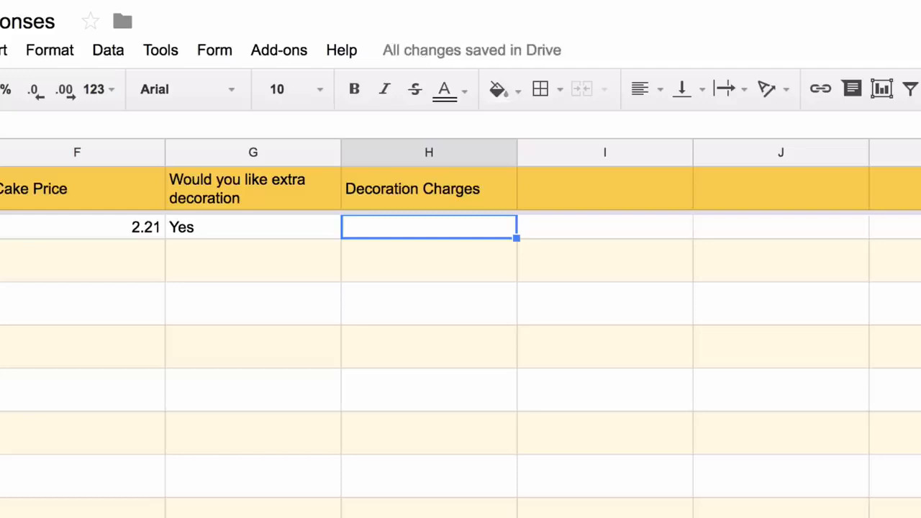
- In H2, enter =ArrayFormula(if(not(isblank(G2:G)), if(G2:G="Yes", 99,),)) to charge 99 for Yes
type("=if(")
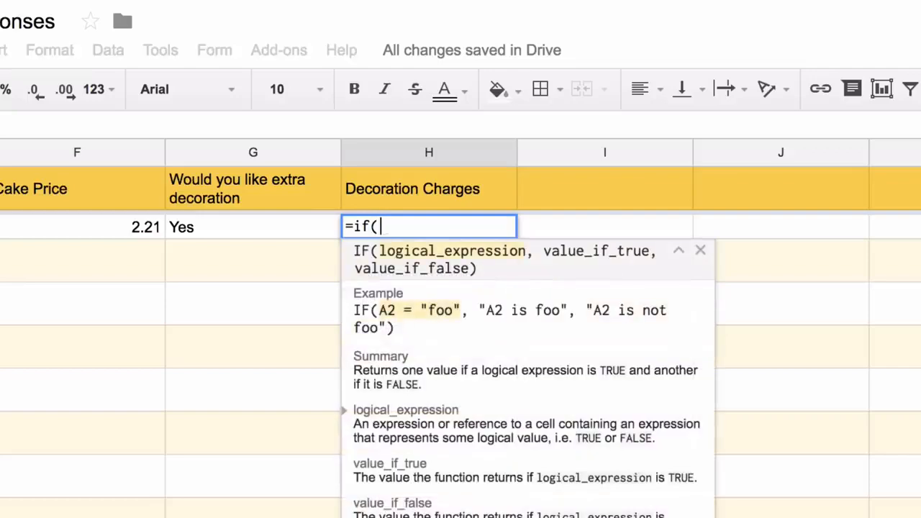
type("G2:G=\"U")
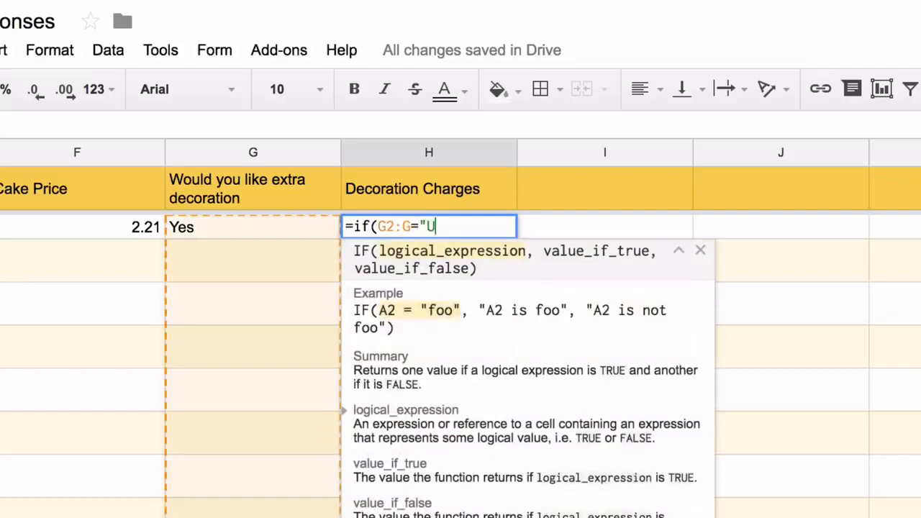
key("BackSpace")
type("Yes\", 99, ")
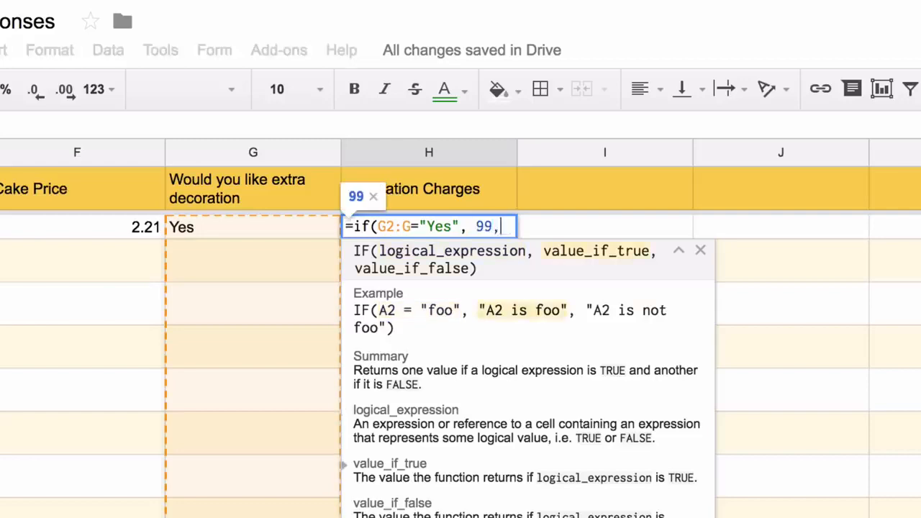
type(")")
key("ctrl+shift+Return")
key("Left")
key("Left")
key("Left")
key("Left")
key("Left")
key("Left")
key("Left")
key("Left")
key("Left")
key("Left")
key("Left")
key("Left")
key("Left")
key("Left")
key("Left")
key("Left")
key("Left")
key("Left")
key("Left")
key("Left")
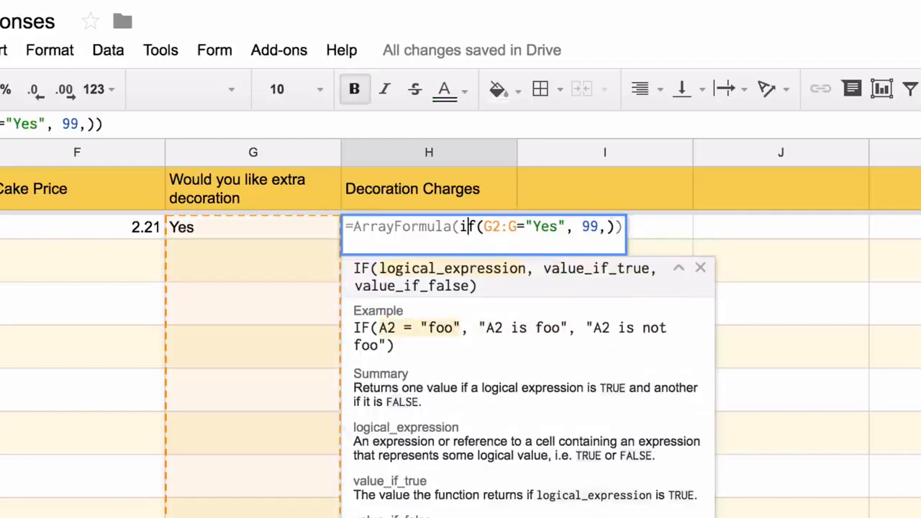
type("if(not(isblank(")
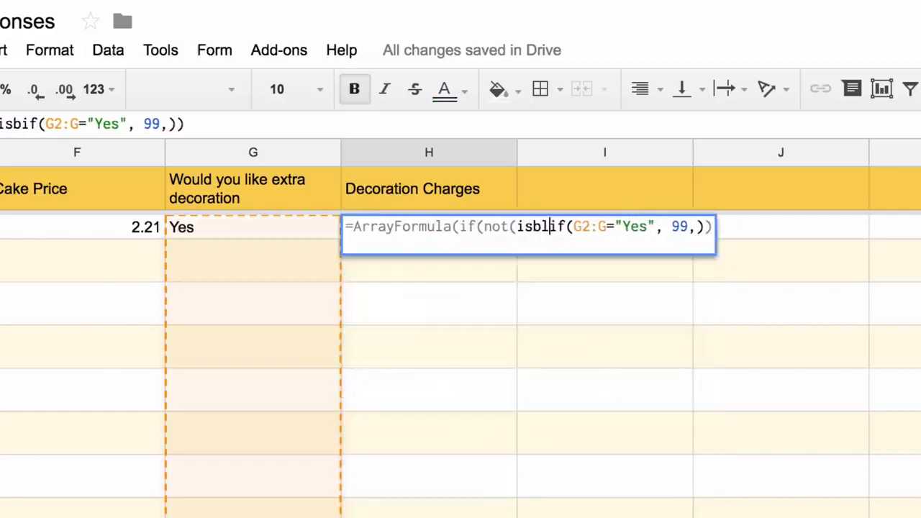
type("g2:g)),")
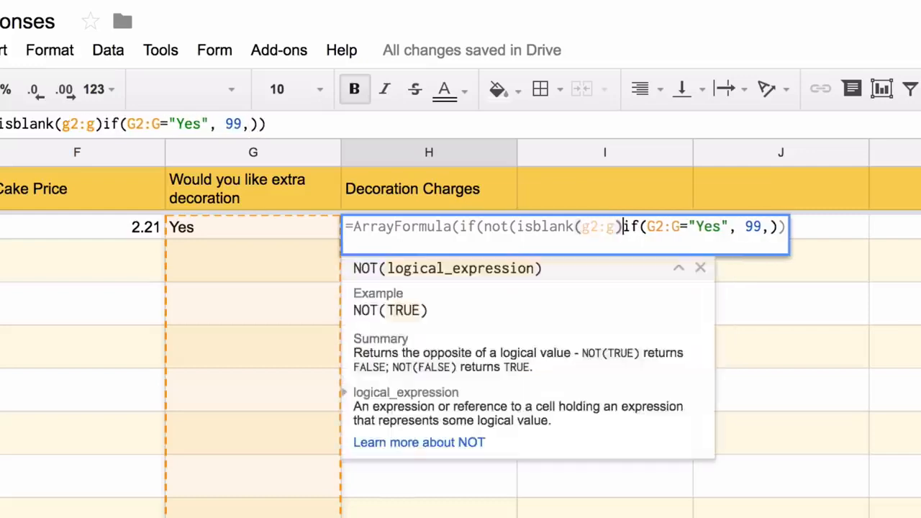
key("Right")
key("Right")
key("Right")
key("Right")
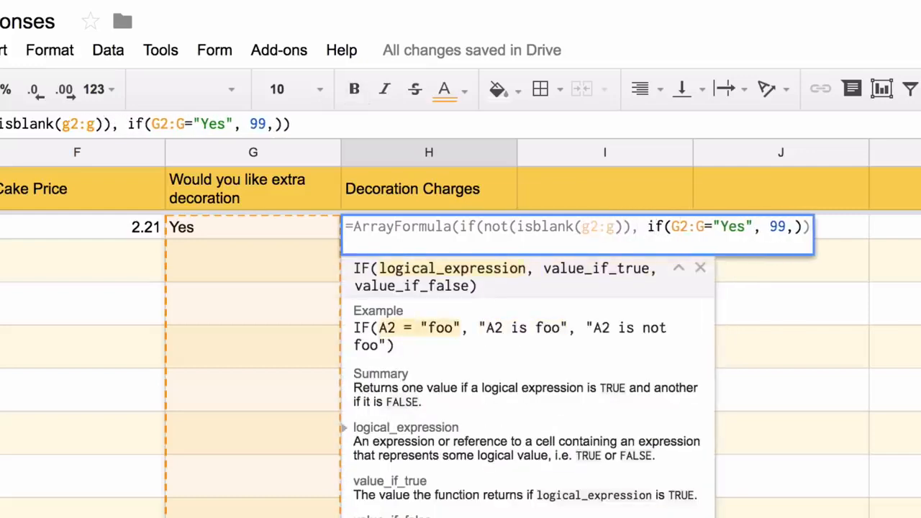
left_click(803, 227)
type(",")
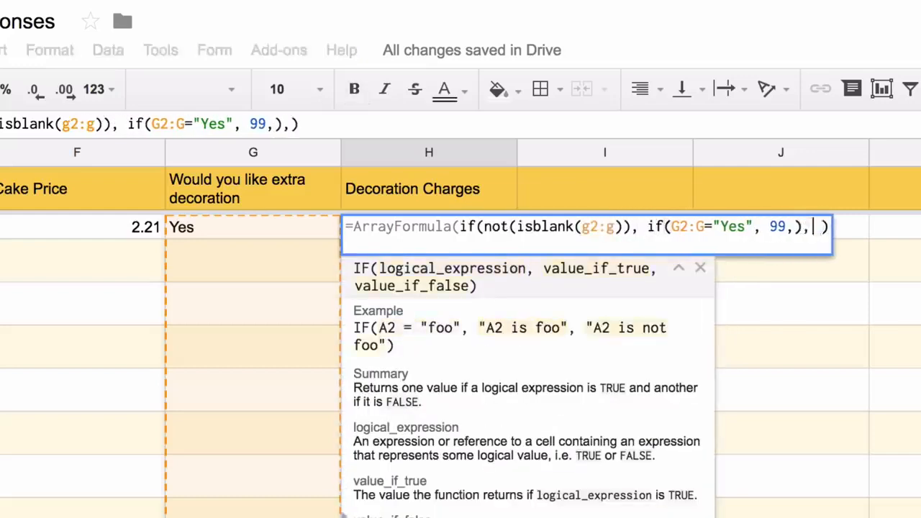
key("Return")
key("Up")
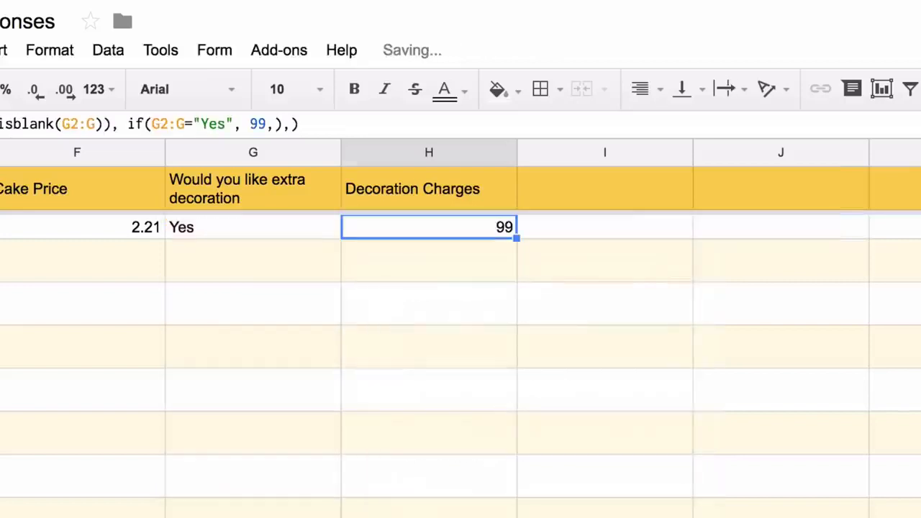
left_click(604, 189)
- Add the header 'Tax' in I1
type("Tax")
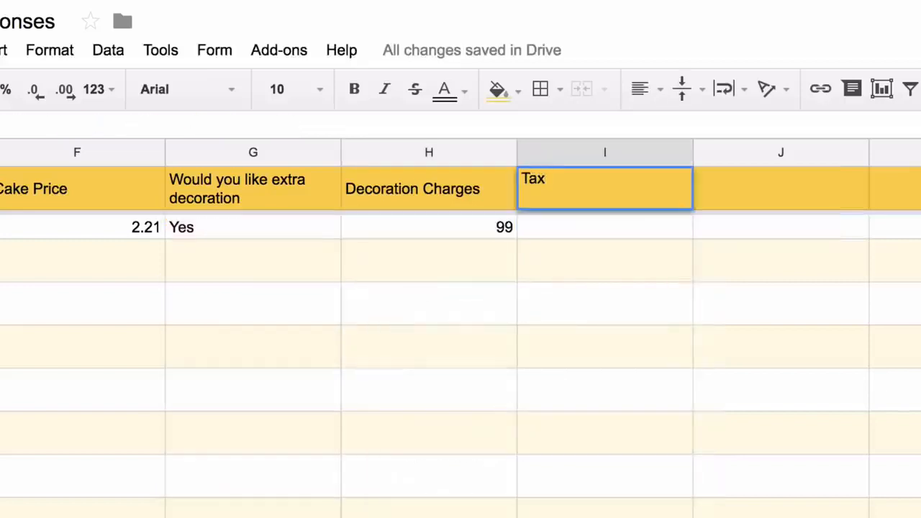
key("Return")
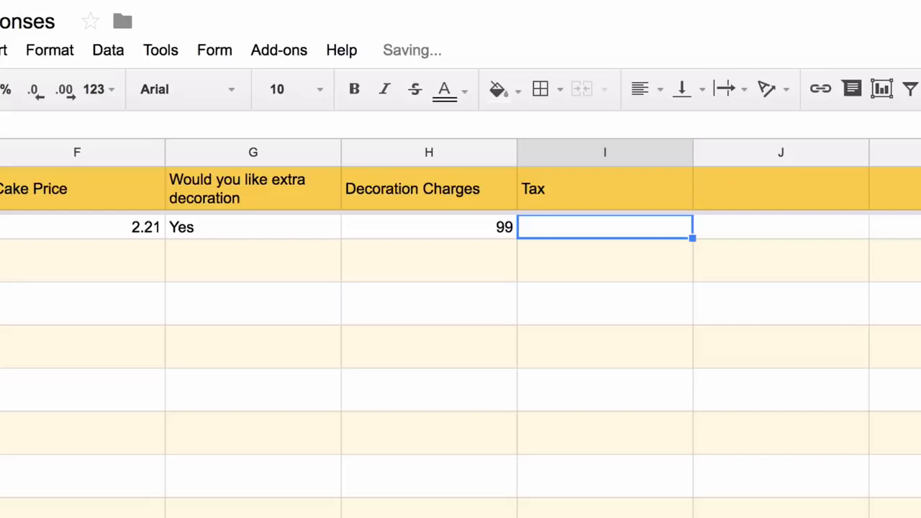
key("Up")
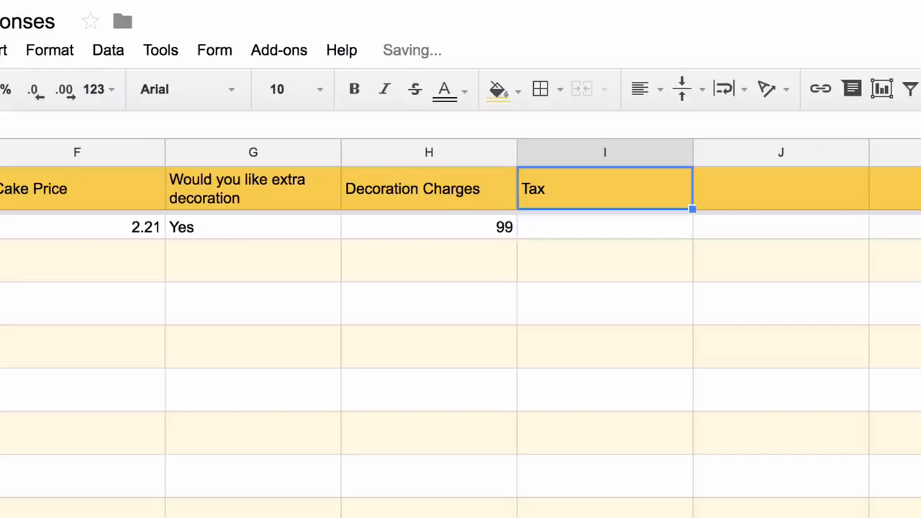
key("Down")
- In I2, build the array formula (F2:F+H2:H)*.18 for 18% tax
type("=F2")
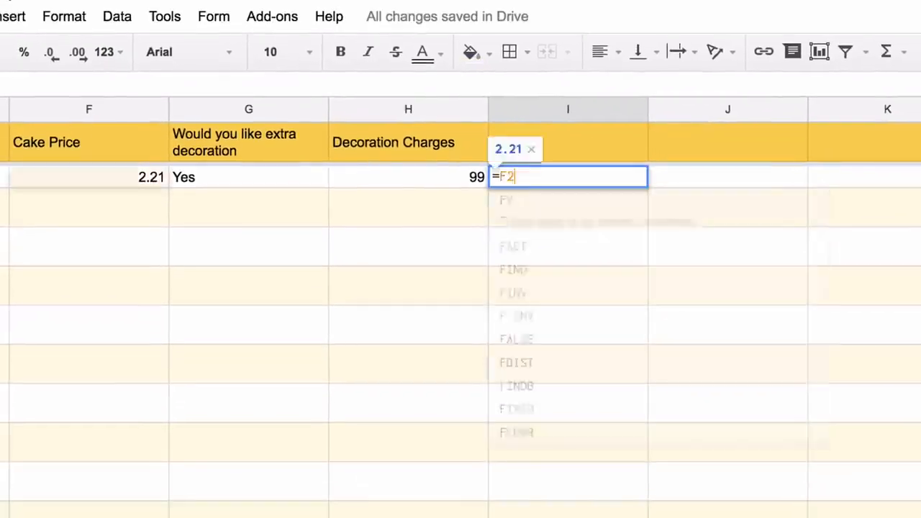
type(":F+H2")
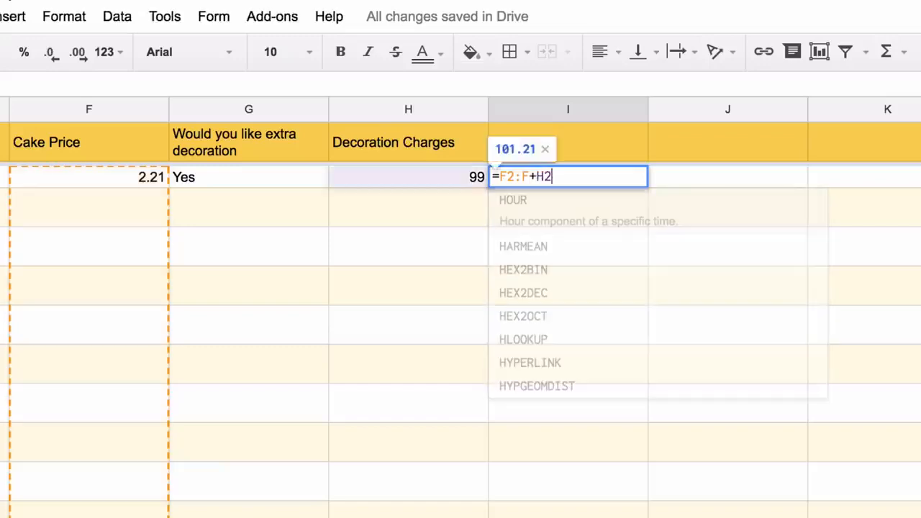
type(":H)")
key("Left")
key("Left")
key("Left")
key("Left")
key("Left")
key("Left")
key("Left")
key("Left")
key("Left")
key("Left")
type("*")
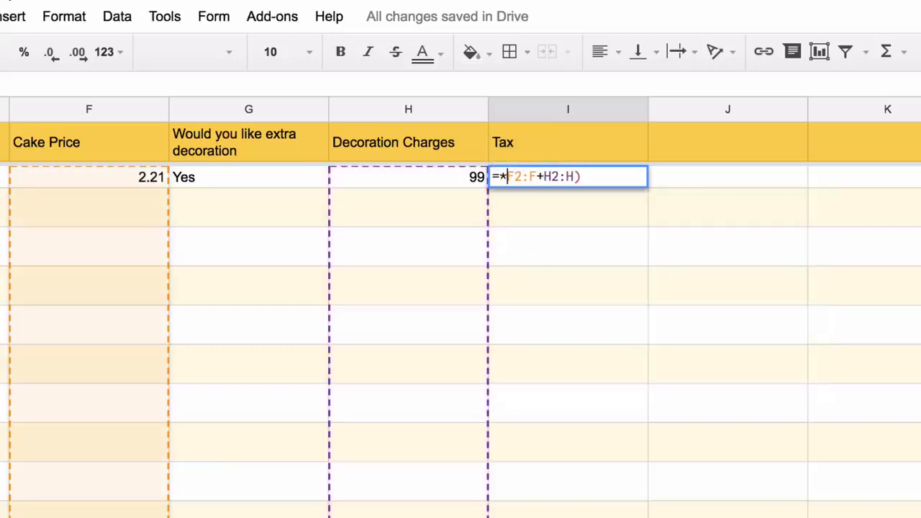
key("End")
key("Left")
key("Left")
key("Left")
key("Left")
key("Left")
key("Left")
key("Left")
key("Left")
key("Left")
key("Left")
key("BackSpace")
type("(")
key("End")
type("*.18")
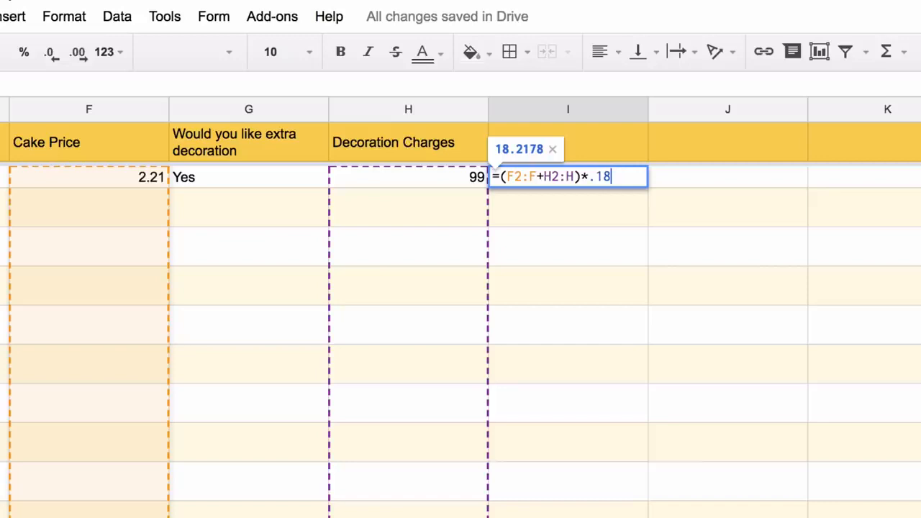
key("ctrl+shift+Return")
- Wrap the tax formula in if(not(isblank(F2:F)), …,) so only filled rows get tax
type("if(not(isbl")
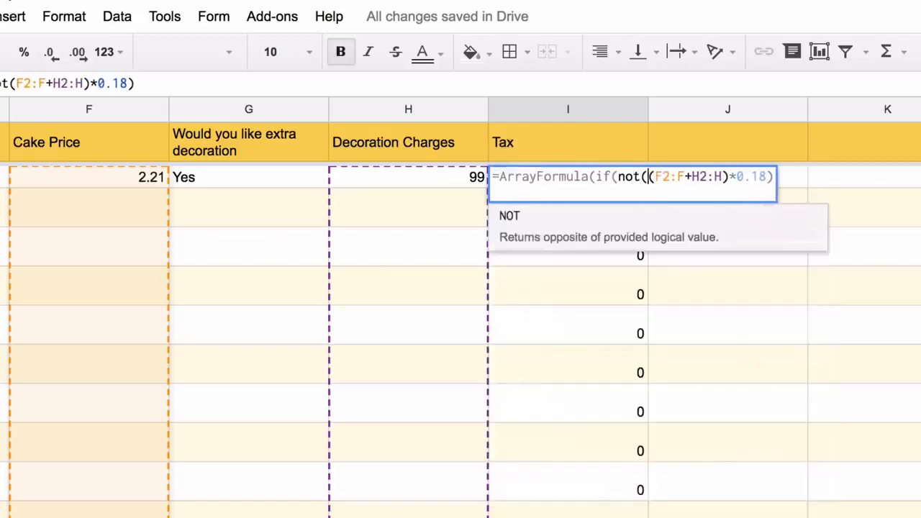
type("ank(f2:f")
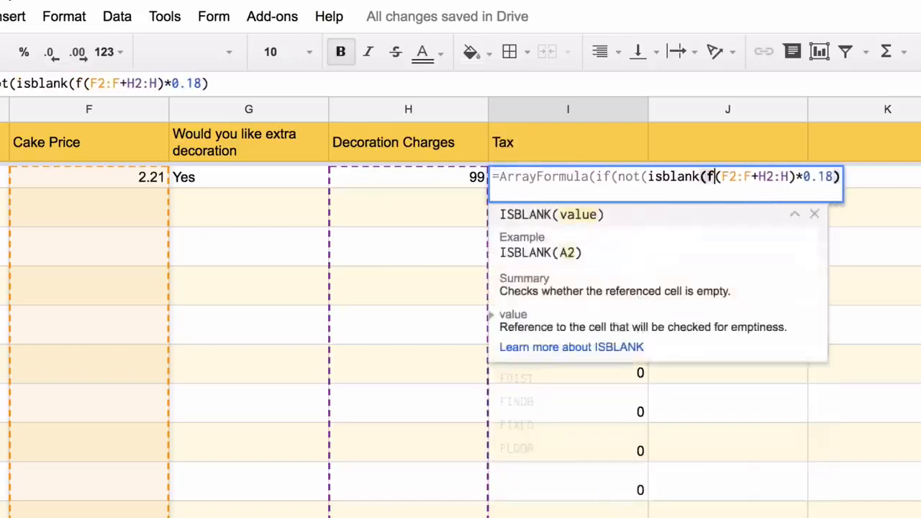
type(")")
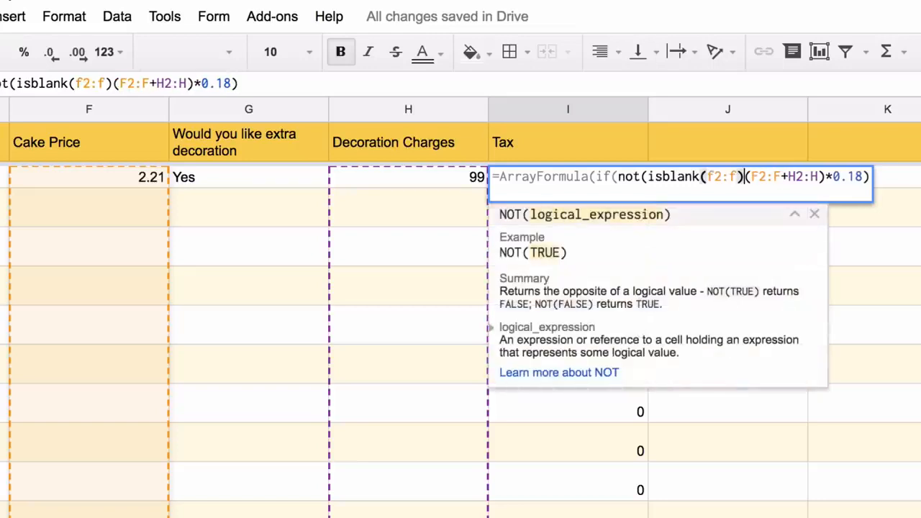
type("),")
left_click(885, 177)
type(",")
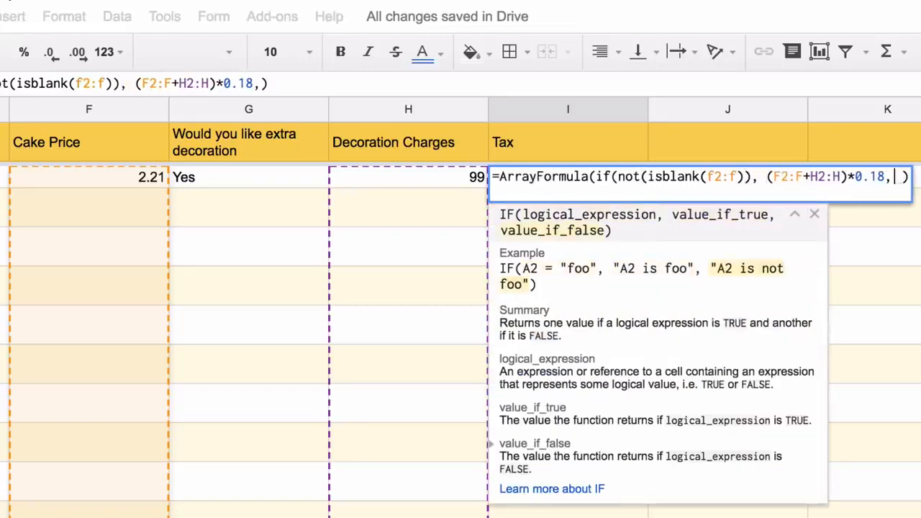
key("Right")
key("BackSpace")
key("BackSpace")
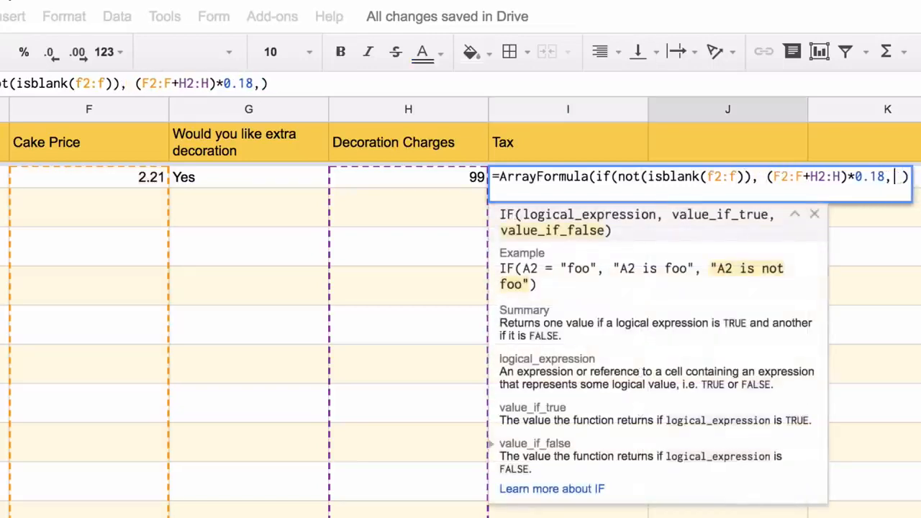
key("Right")
key("BackSpace")
key("BackSpace")
key("Return")
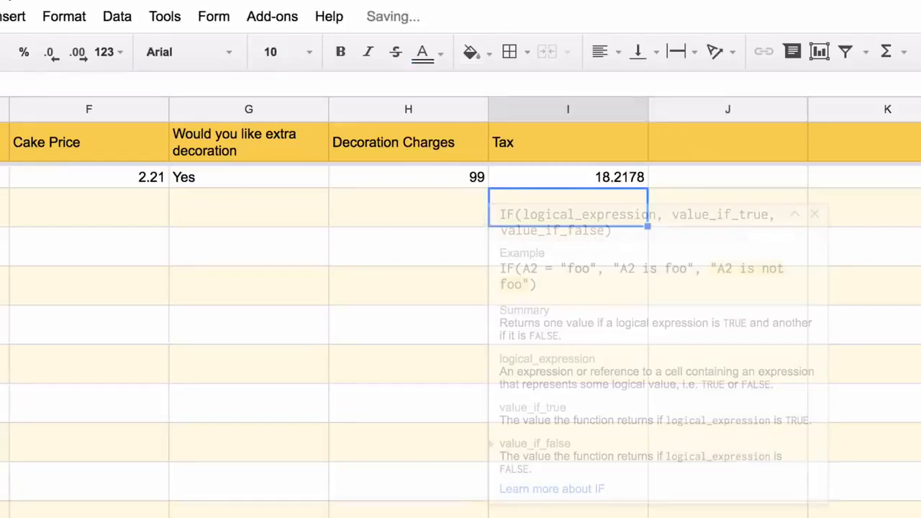
type("Total ")
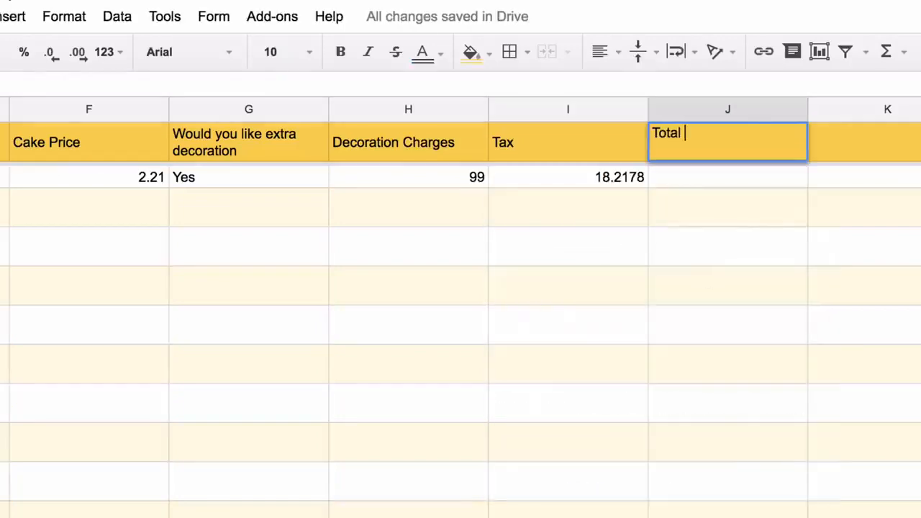
type("Amount")
- Enter the Total Amount header, then =ArrayFormula(if(len(F2:F)>0, F2:F+H2:H+I2:I,)) in J2
key("Return")
type("=f")
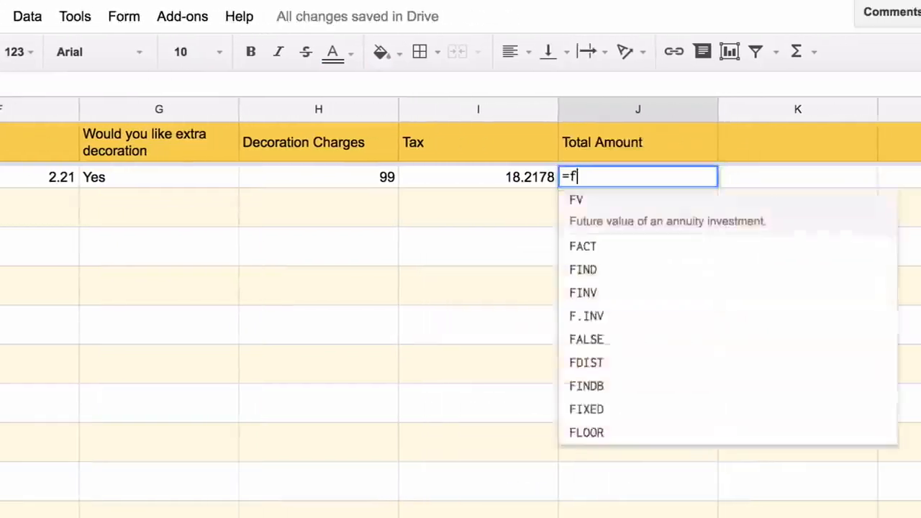
type("2:F+h2:H")
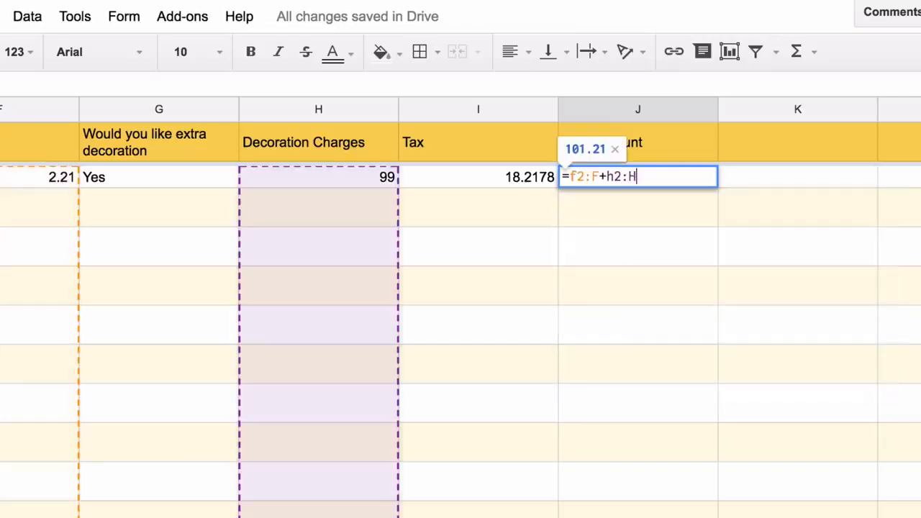
type("+i2:I")
key("ctrl+shift+Return")
key("Return")
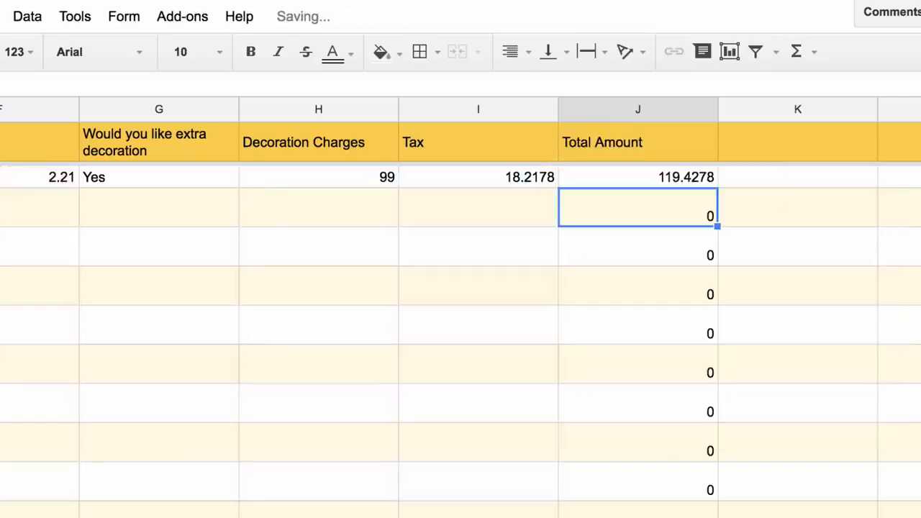
double_click(593, 177)
key("Right")
key("Right")
key("Right")
key("Right")
key("Right")
key("Right")
key("Right")
key("Right")
key("Right")
key("Right")
type("if(not")
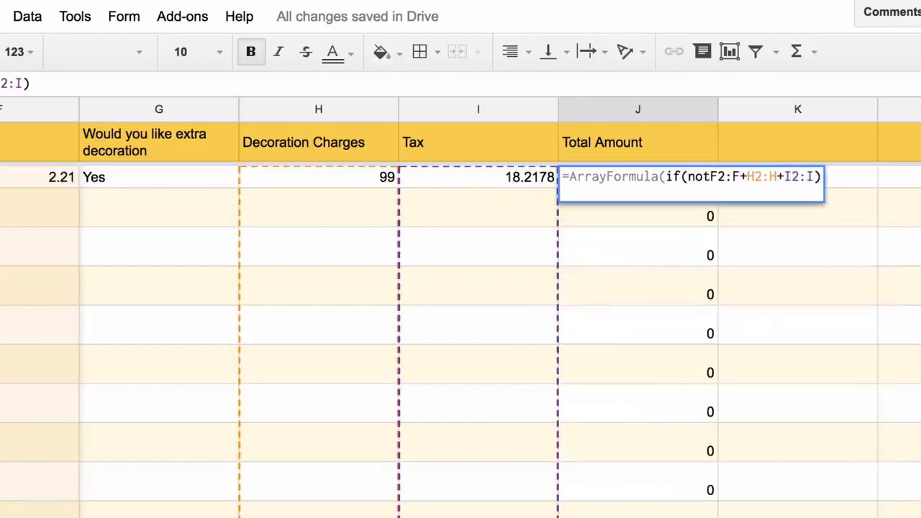
key("BackSpace")
key("BackSpace")
key("BackSpace")
type("len(f2:F")
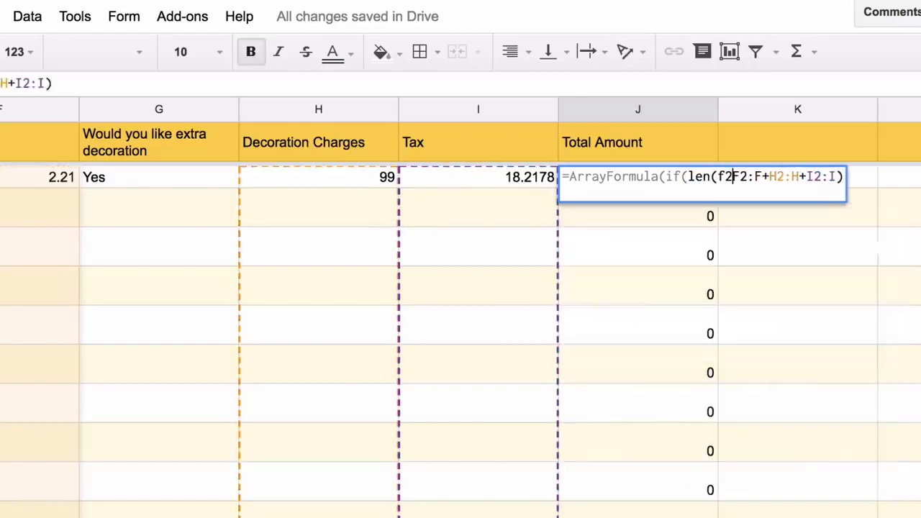
type(")>0, ")
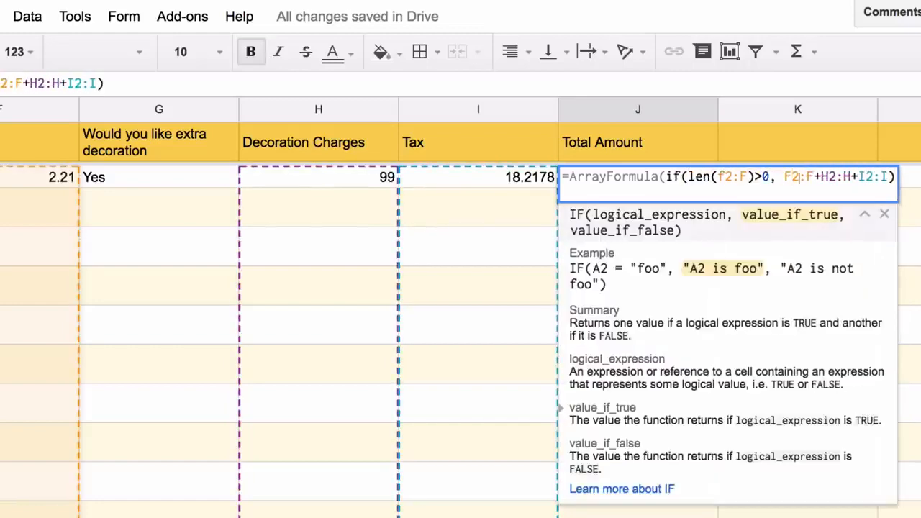
type(",")
key("Return")
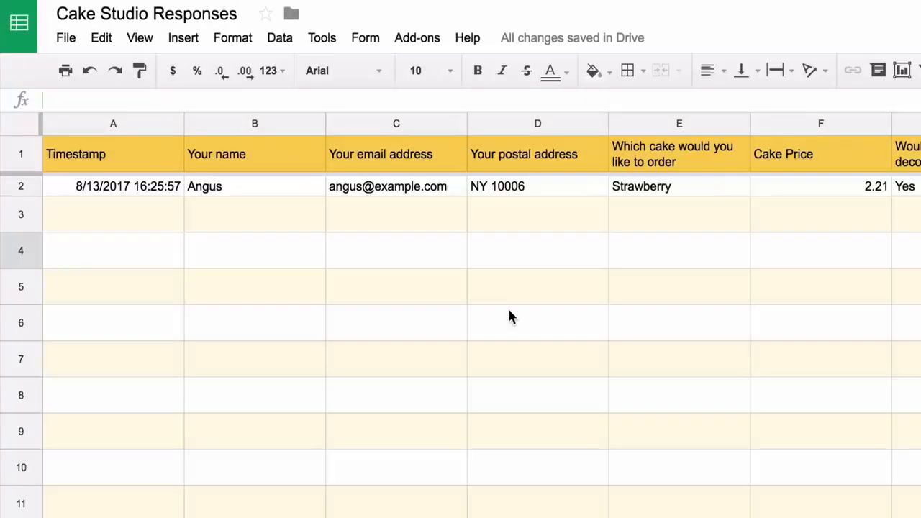
- Insert an empty column to the left of the cake choice column
left_click(679, 123)
right_click(680, 123)
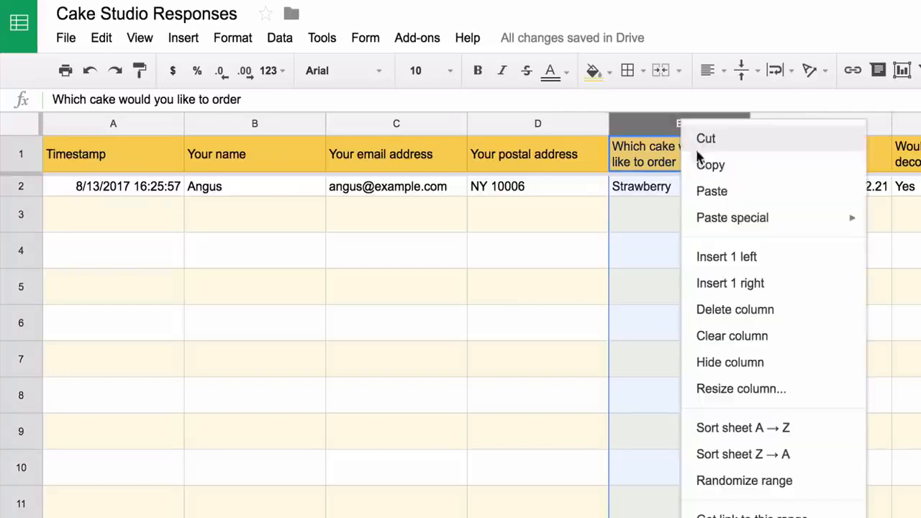
left_click(710, 259)
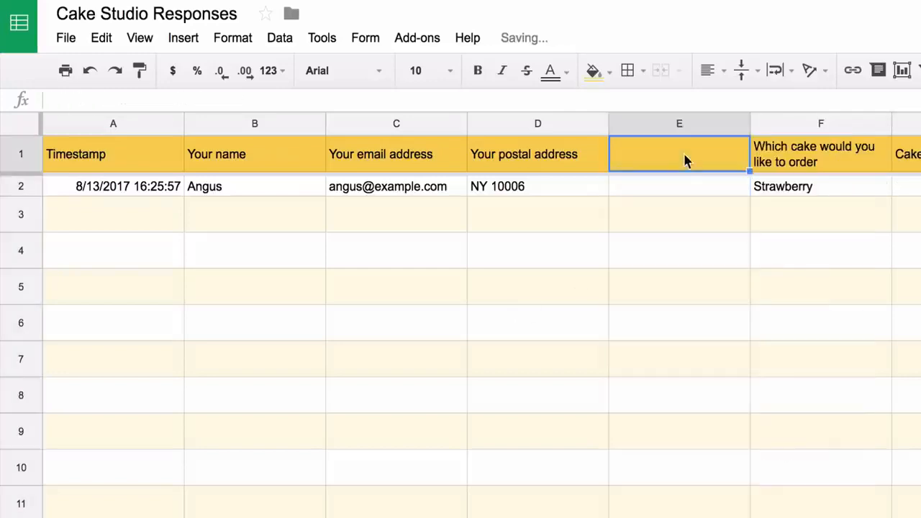
- Title the new column 'Google Maps Image' and type =GOOGLEMAPS(D2:D) below it
type("Google Ma")
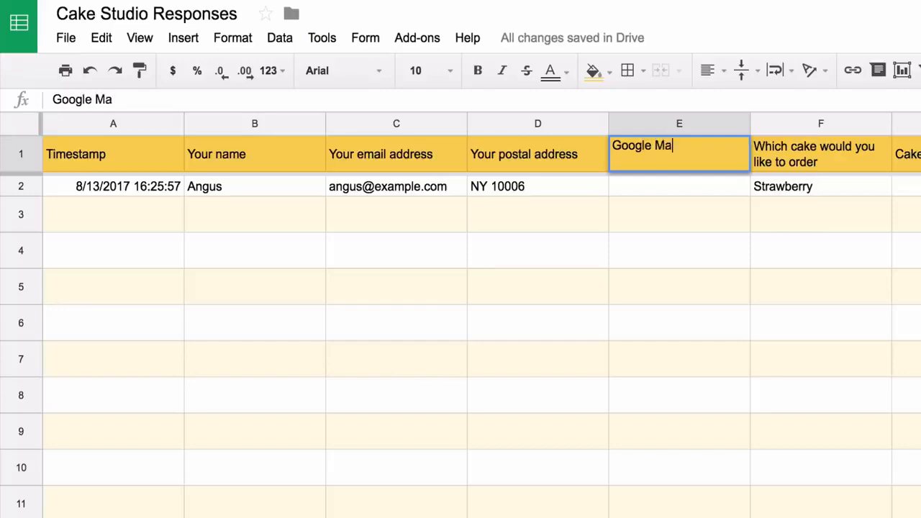
type("ps Image")
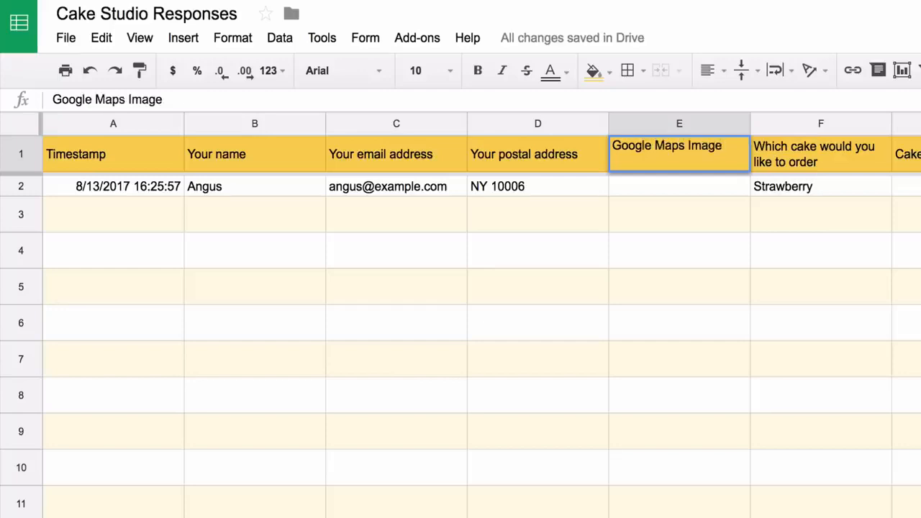
key("Return")
type("=")
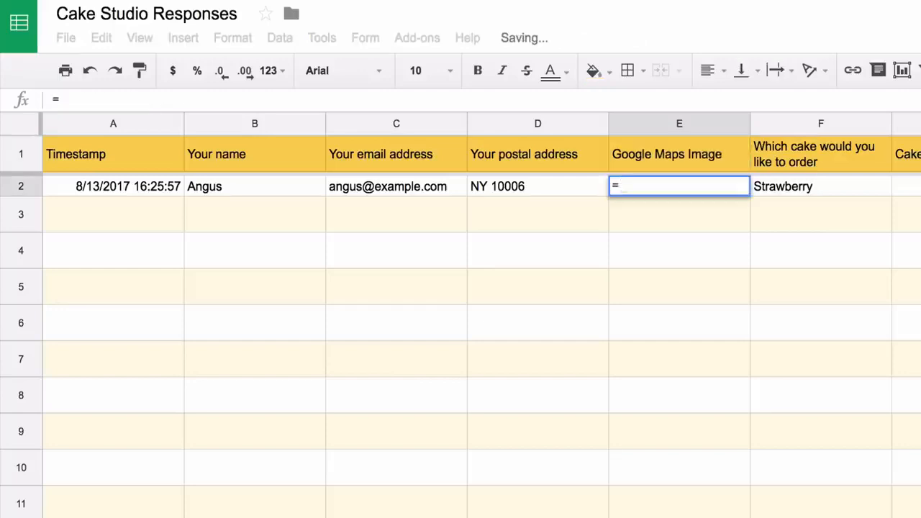
type("GOOGLEMAPS(")
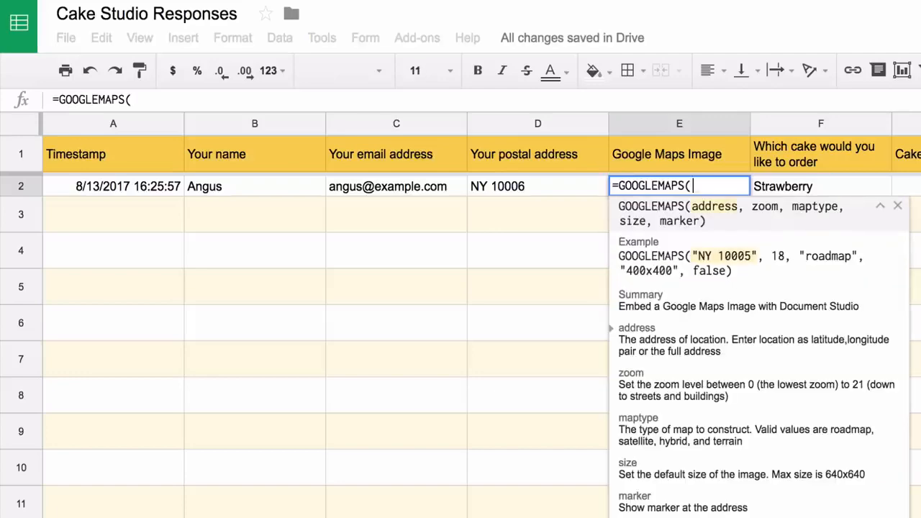
type("D2:")
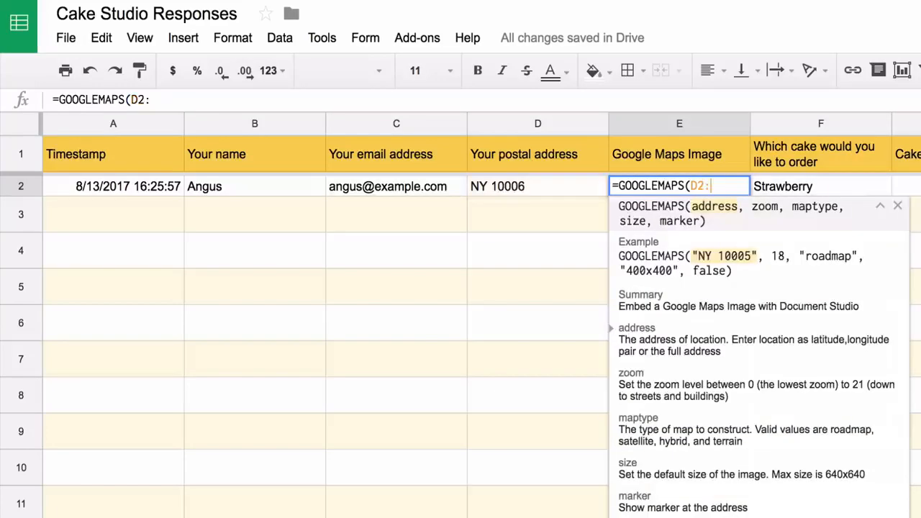
type("D)")
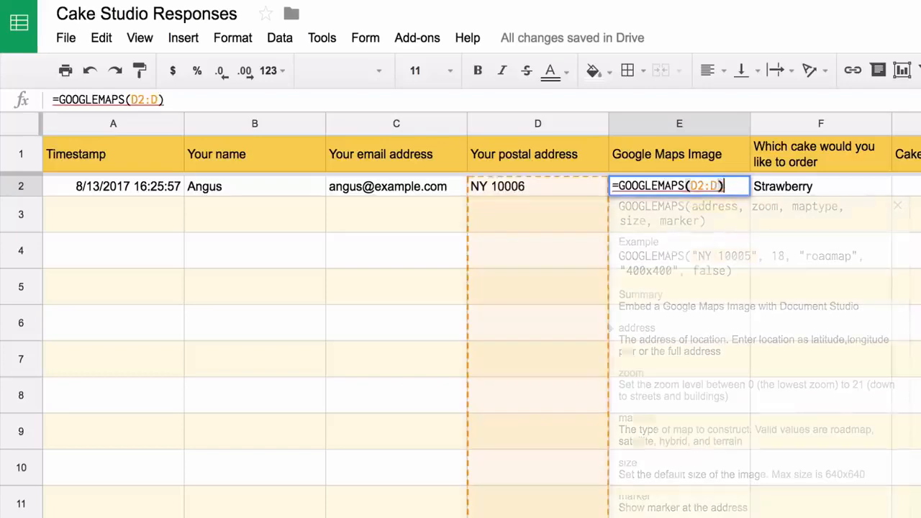
- Commit =GOOGLEMAPS(D2:D) in E2 and open the generated map image link
key("Return")
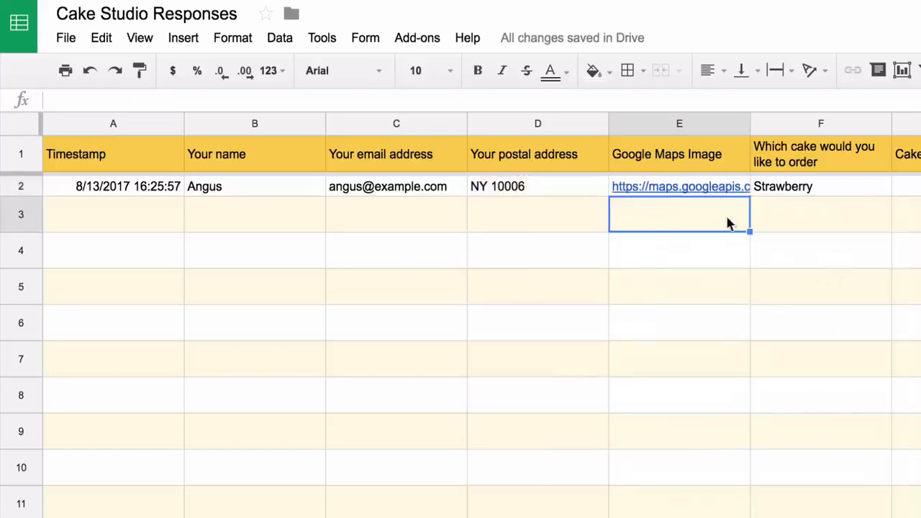
left_click(712, 189)
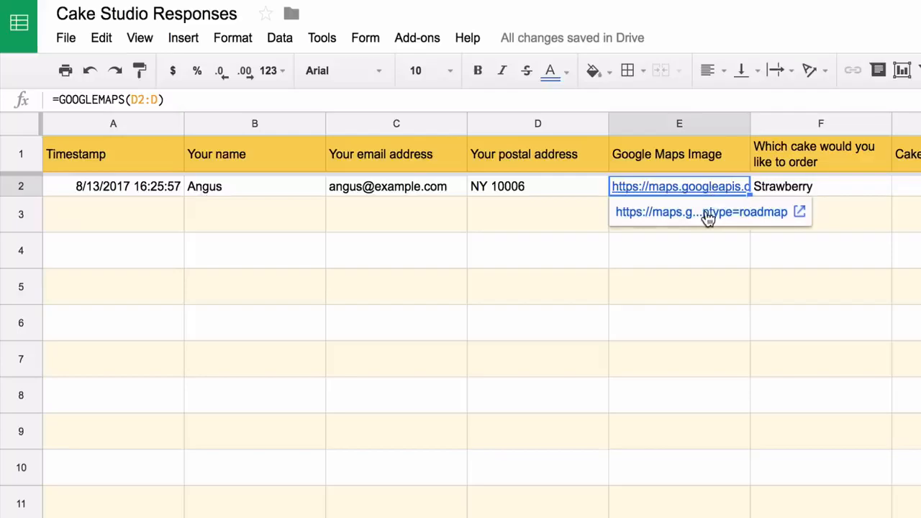
left_click(709, 216)
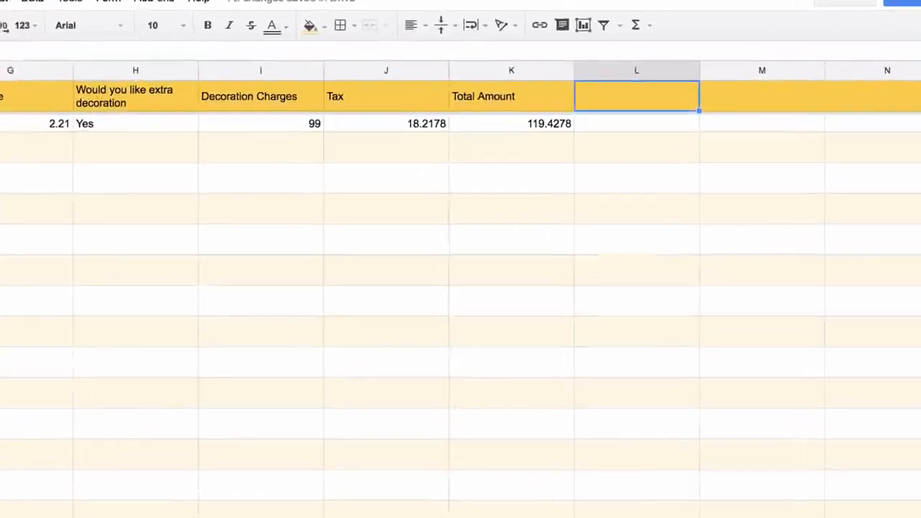
- Add the 'PayPal Payment Link' header and =PAYPAL(F2:F, K2:K, "USD", <seller's PayPal e-mail>) below it
type("P")
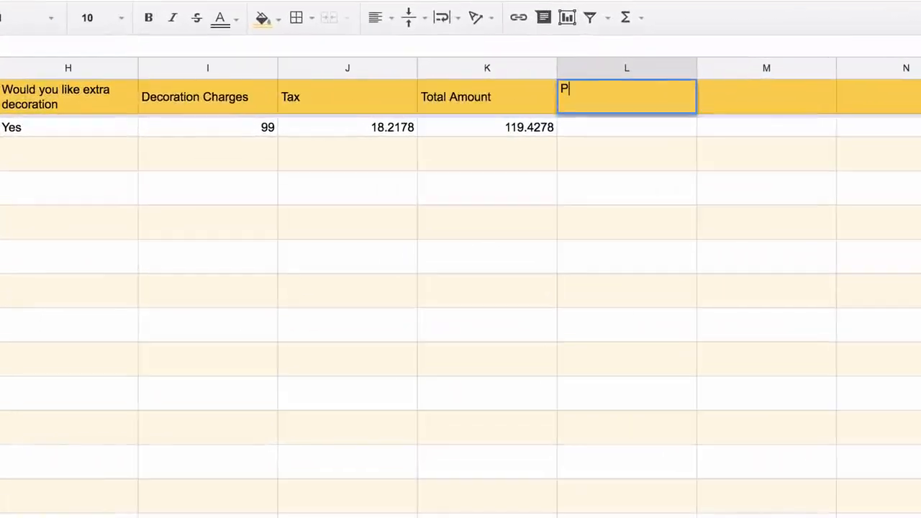
type("ayPal Pa")
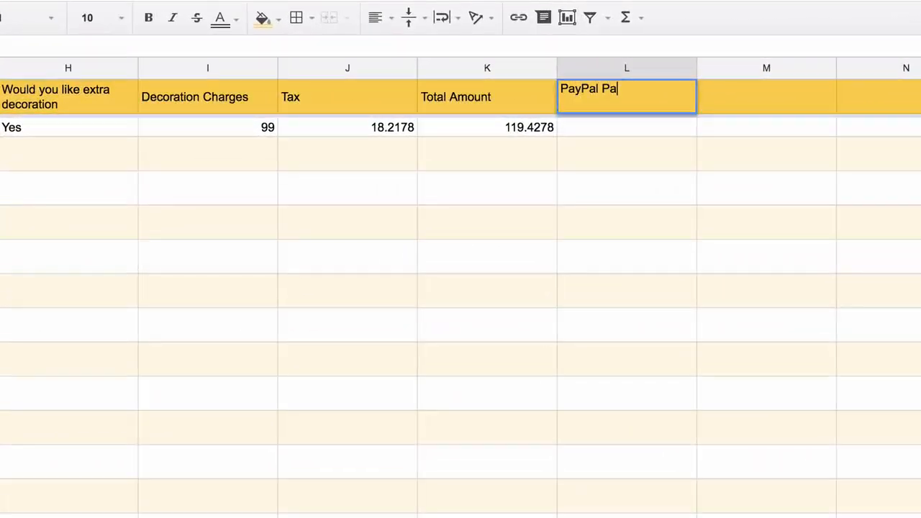
type("yment Link")
key("Return")
type("=PA")
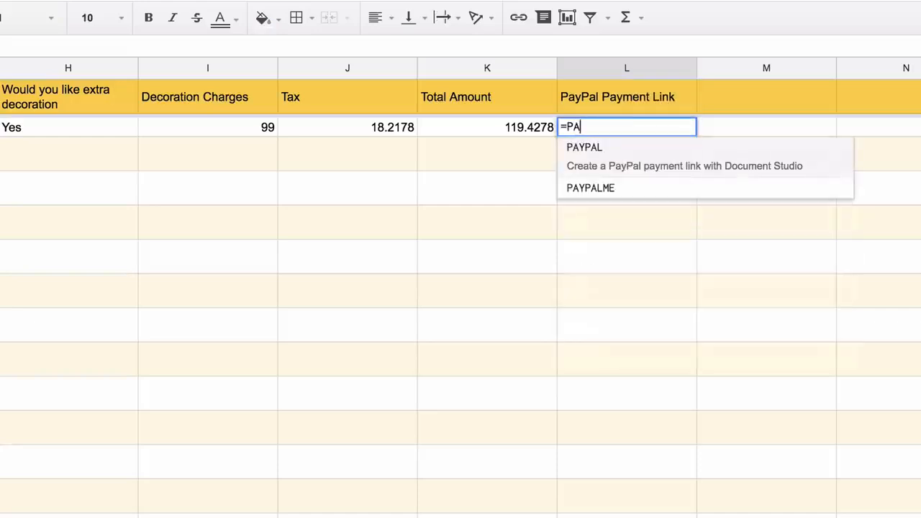
type("YPAL(")
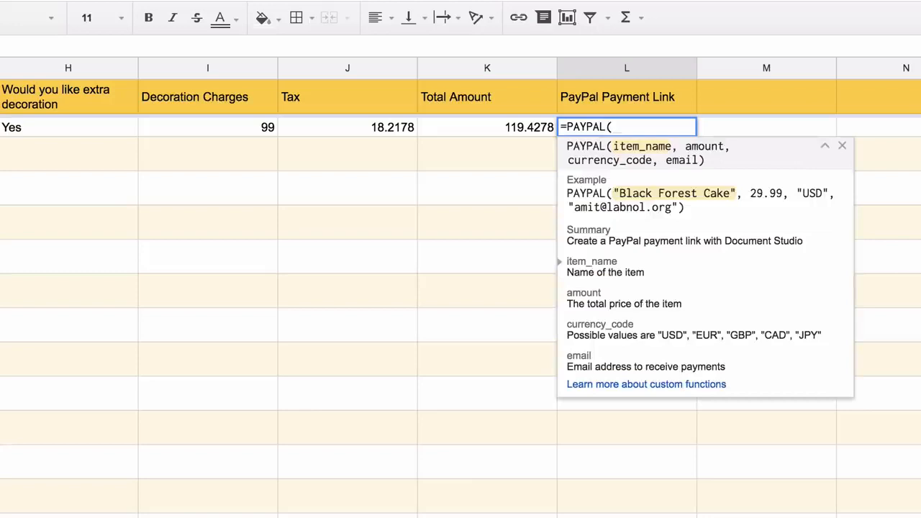
type("F2:")
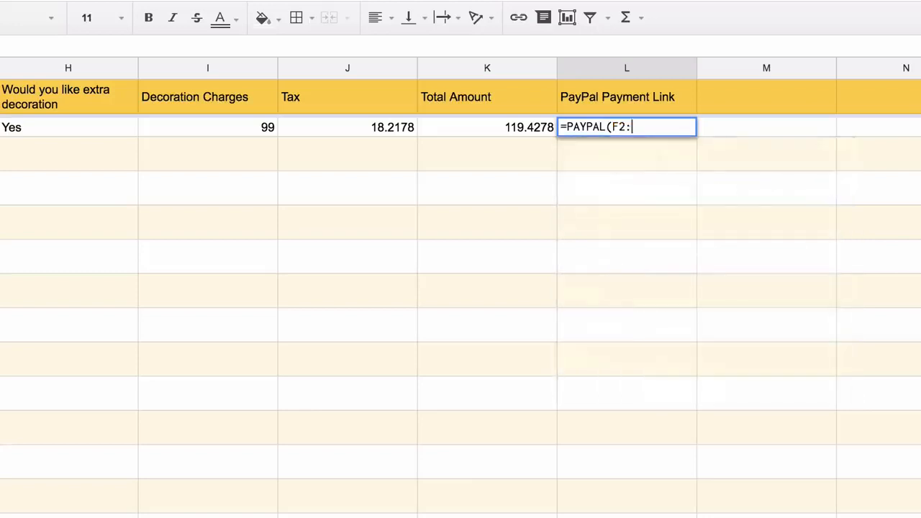
type("F")
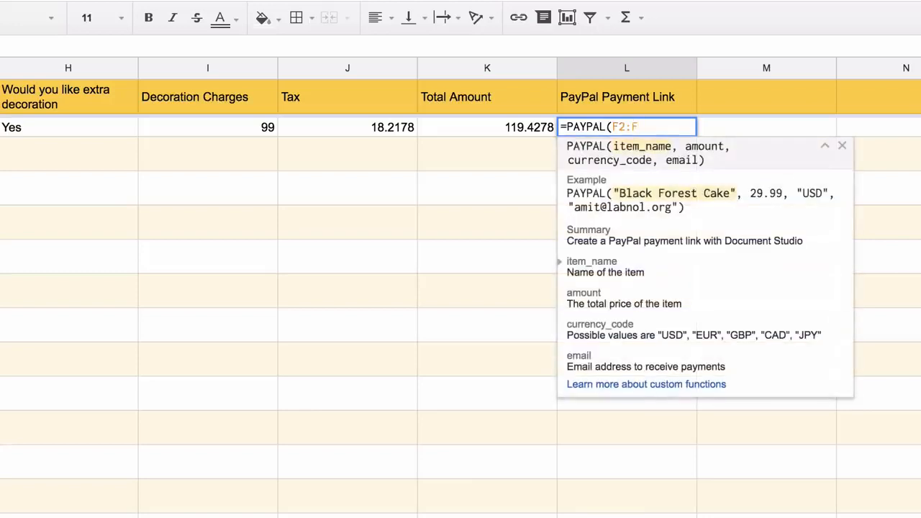
type(", K2:K")
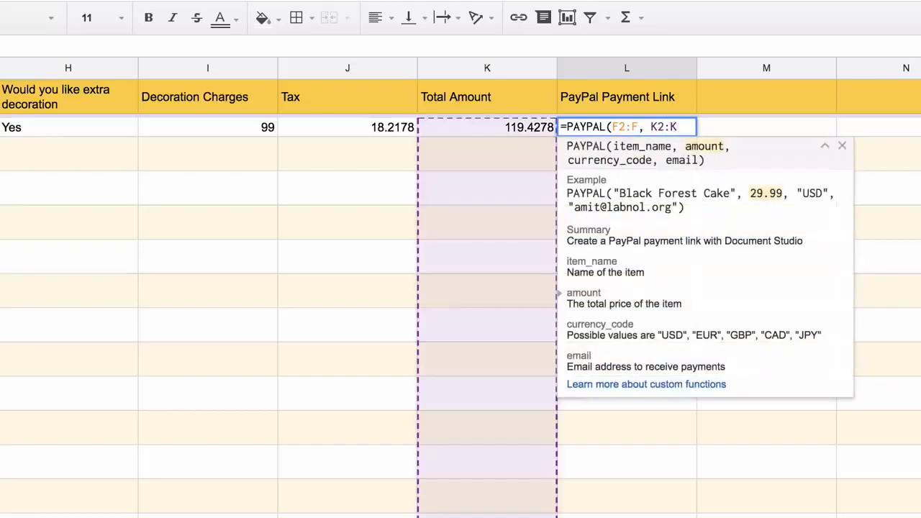
type(", \"U")
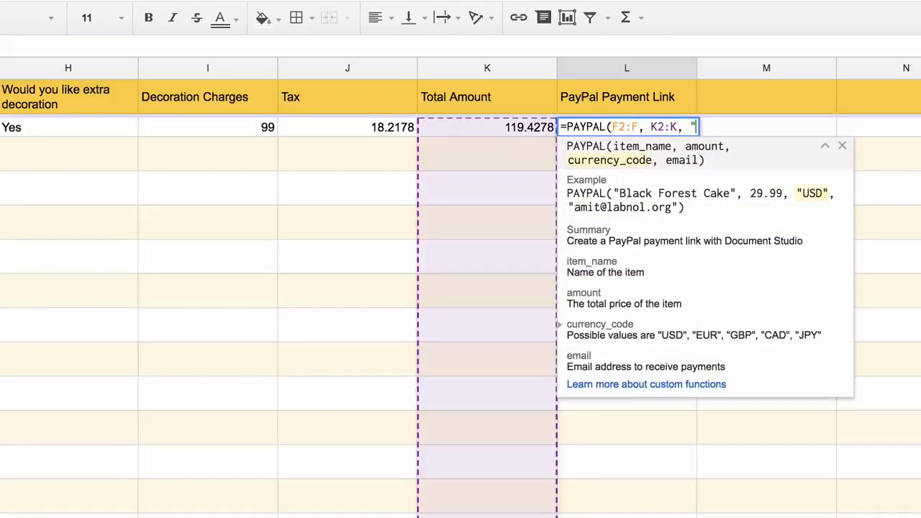
type("SD\", ")
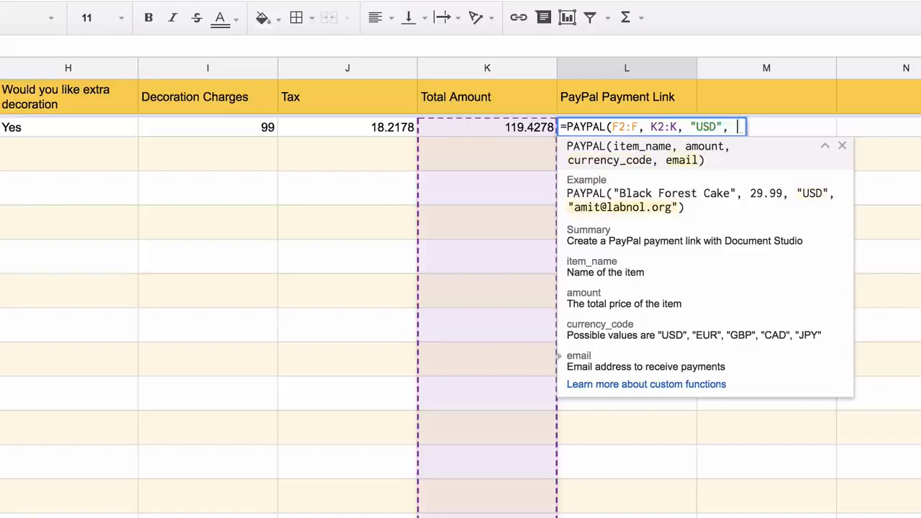
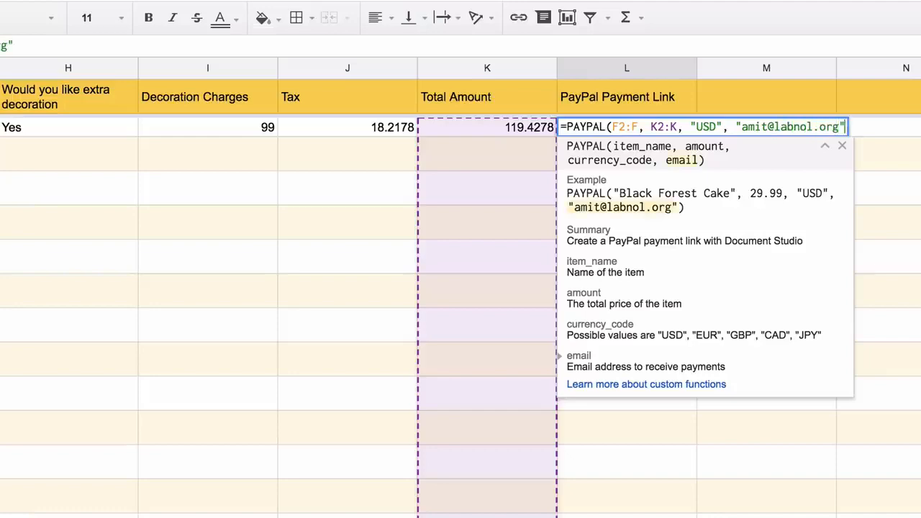
type(")")
key("Return")
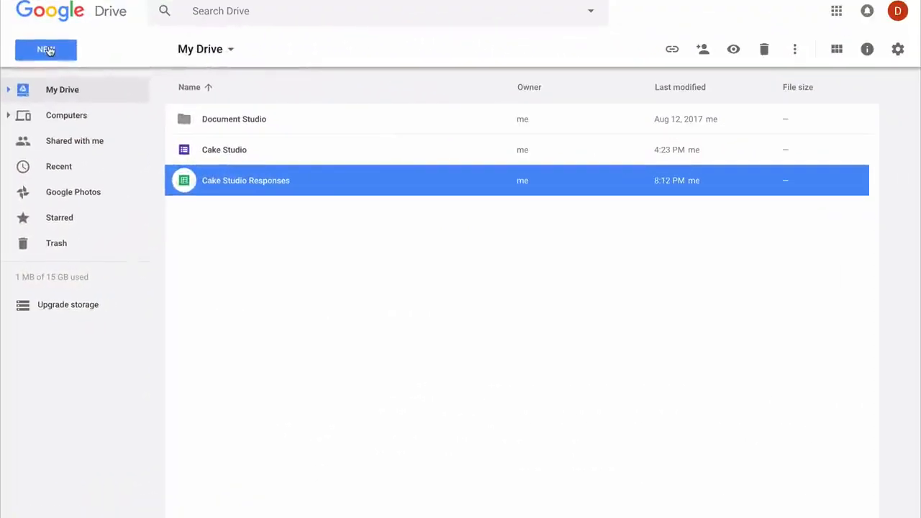
- Create a new Google Sheets spreadsheet from the Invoice template in the template gallery
left_click(48, 50)
mouse_move(200, 188)
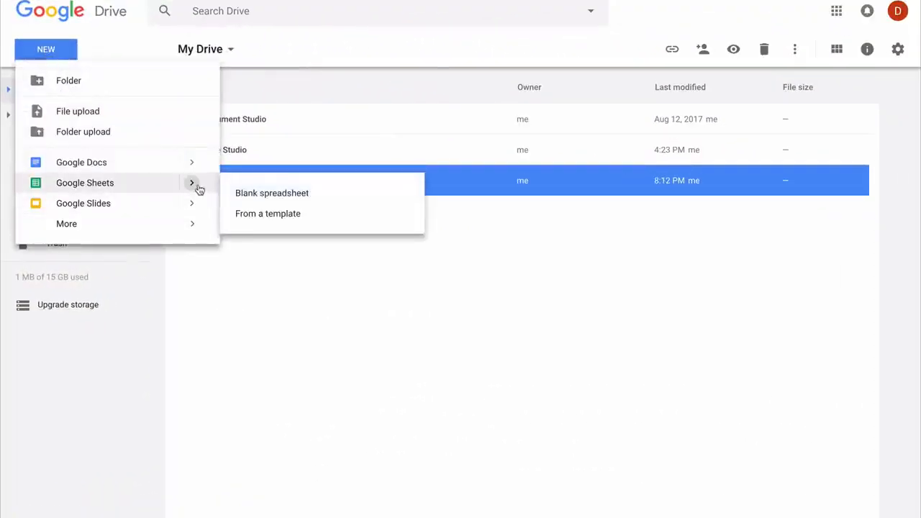
left_click(272, 215)
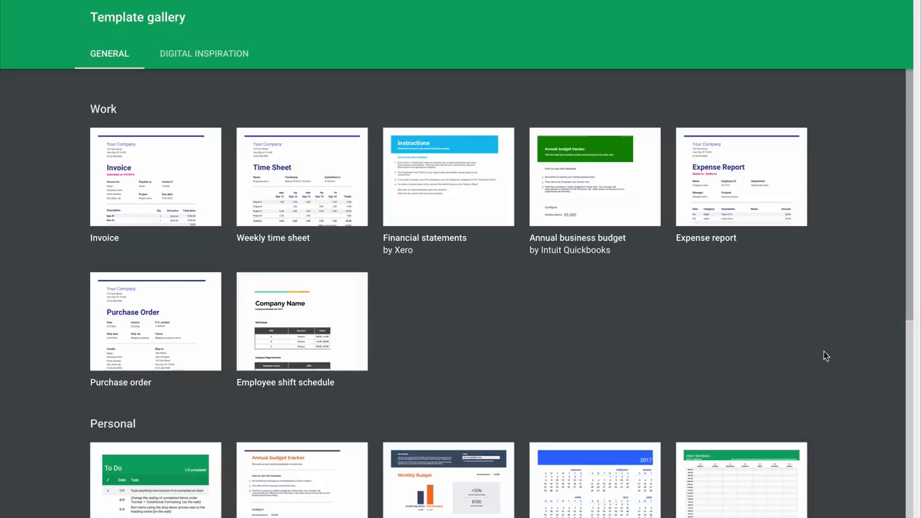
scroll(825, 353, "down", 3)
scroll(825, 353, "up", 1)
scroll(825, 353, "up", 3)
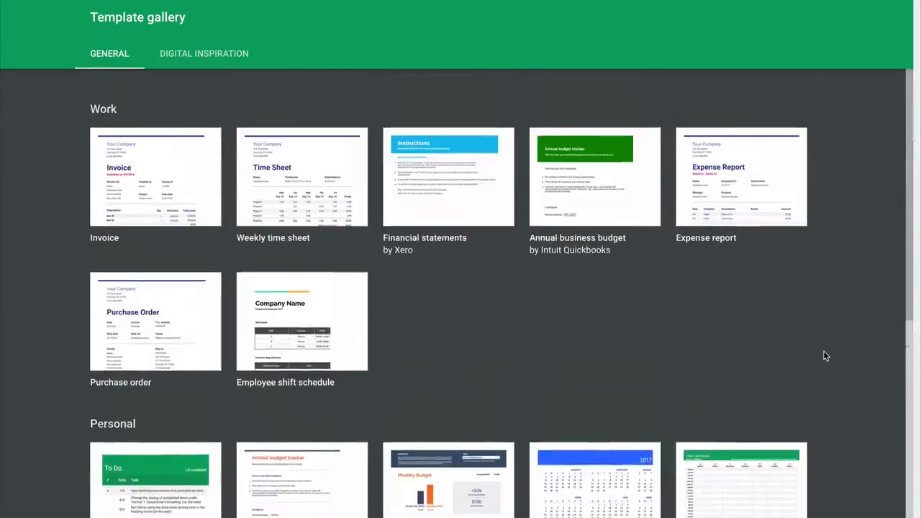
left_click(189, 179)
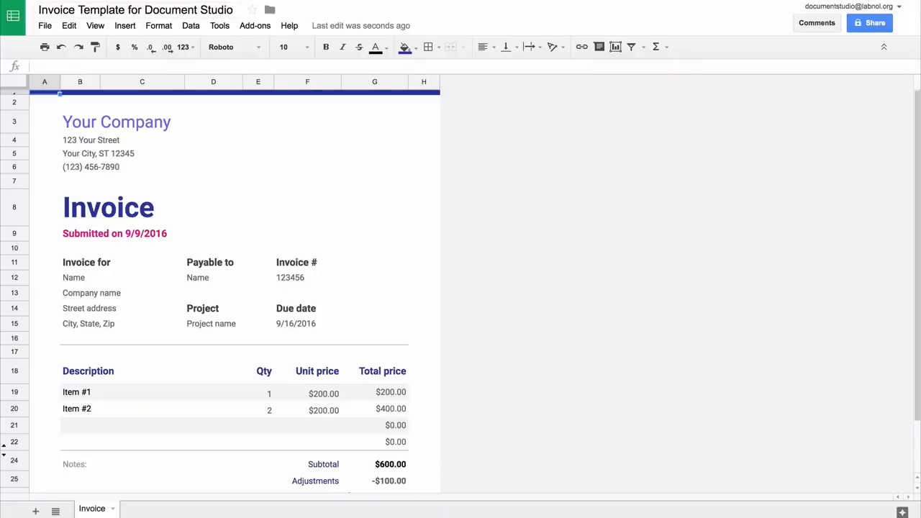
- Rename the company to Cake Studio and retitle the invoice 'Order Confirmation' at size 18
left_click(151, 122)
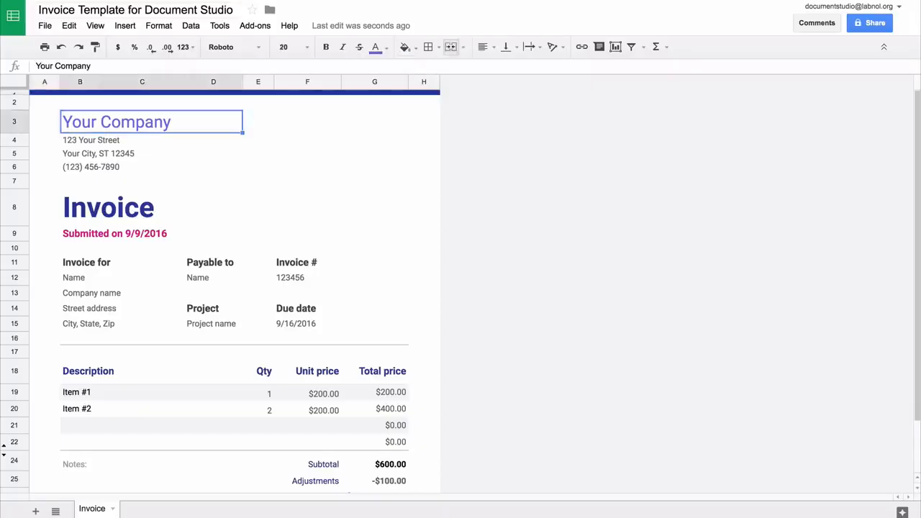
type("C")
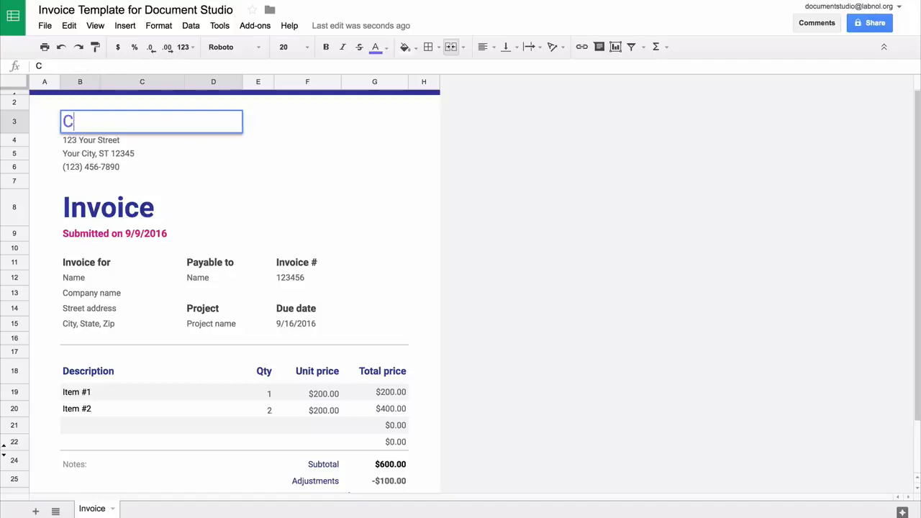
type("ake Studio")
key("Return")
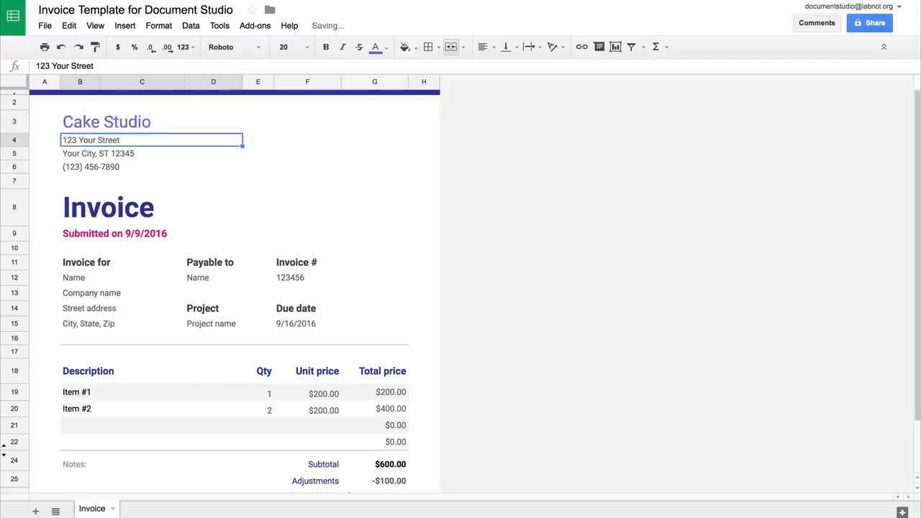
left_click(167, 207)
type("Order Confirmation")
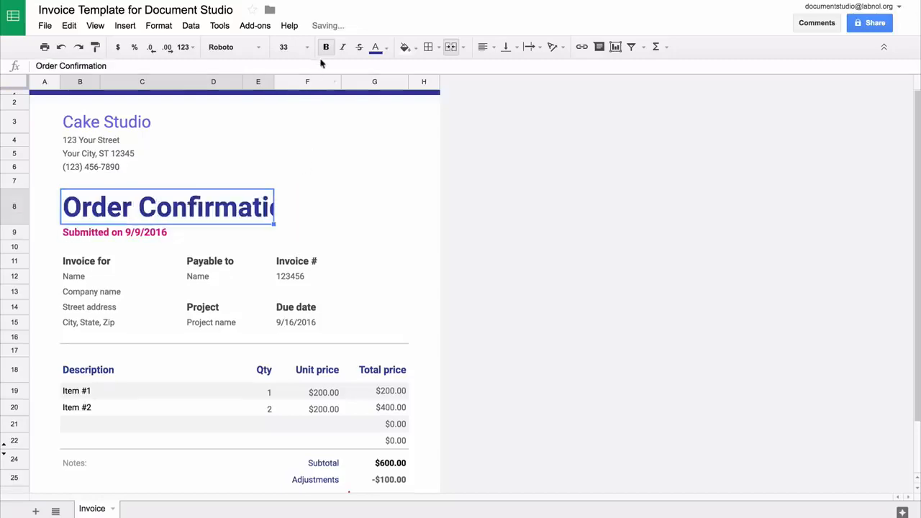
left_click(307, 47)
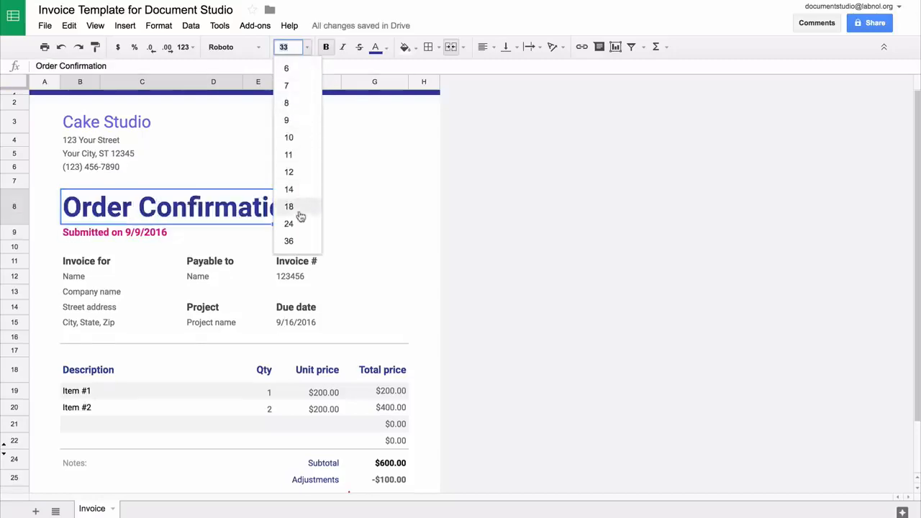
left_click(299, 210)
- Fill in the {{Timestamp}}, {{Your Name}} and {{Your Postal Address}} placeholders
key("Down")
type("{{")
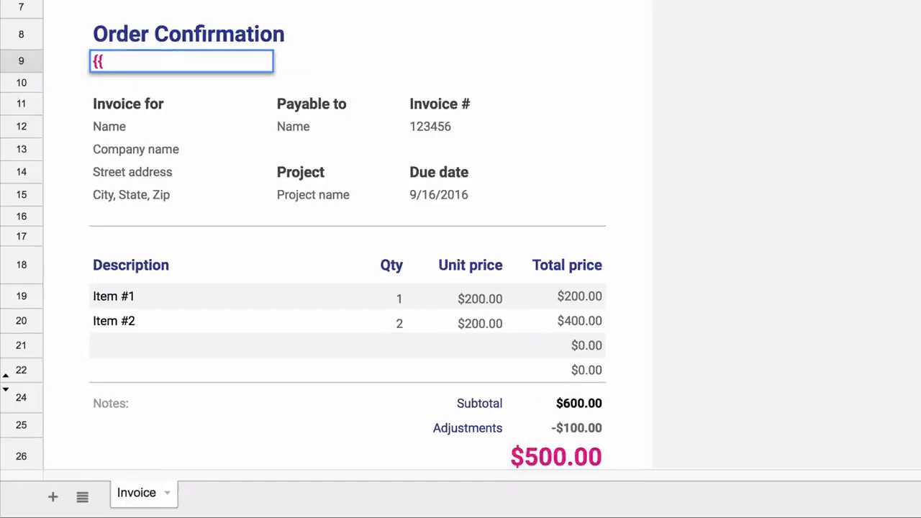
type("Timestamp")
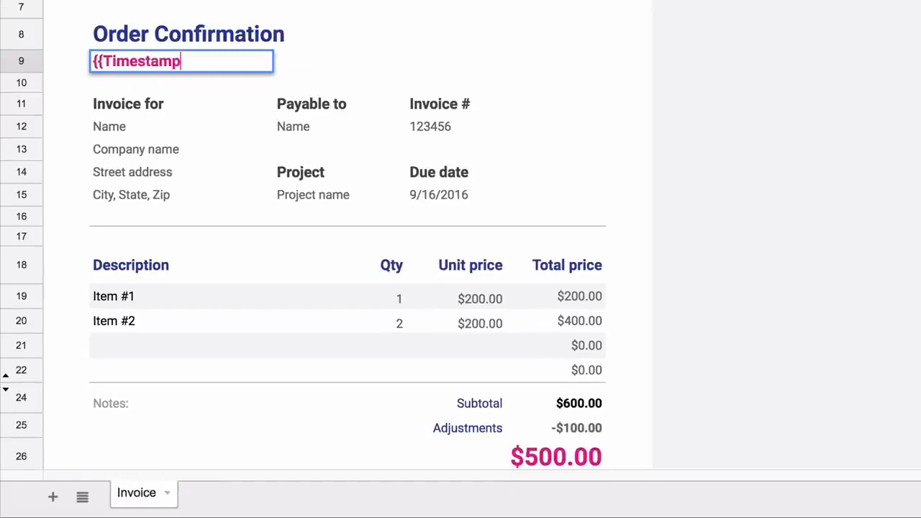
type("}}")
key("Return")
key("Down")
key("Down")
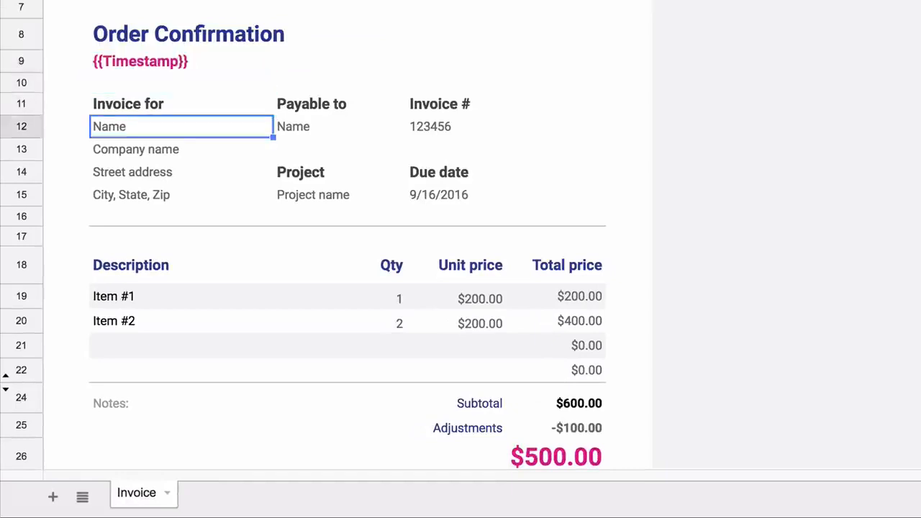
type("{{You")
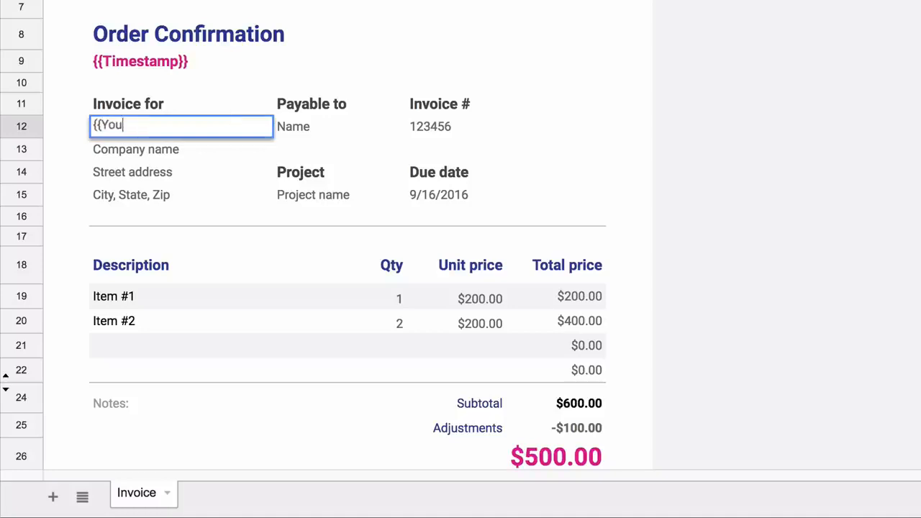
type("r Name}}")
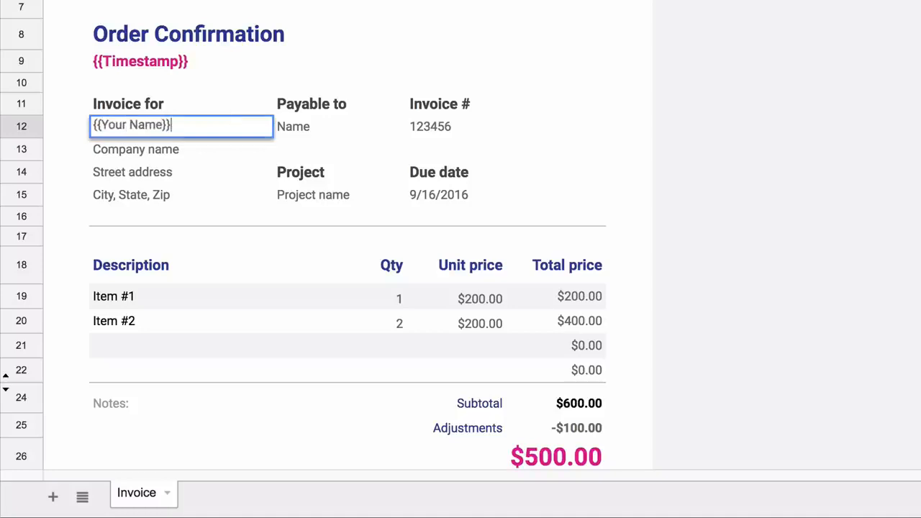
key("Return")
type("{{Your ")
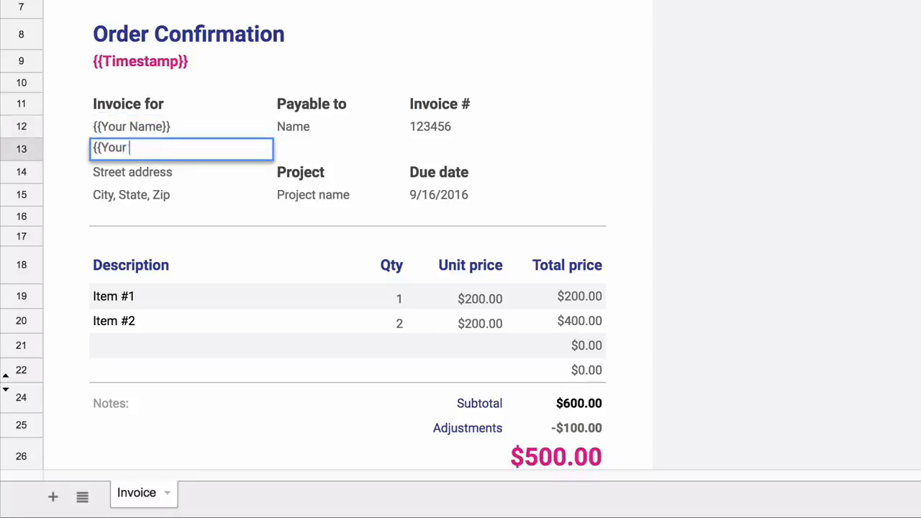
type("Postal Addre")
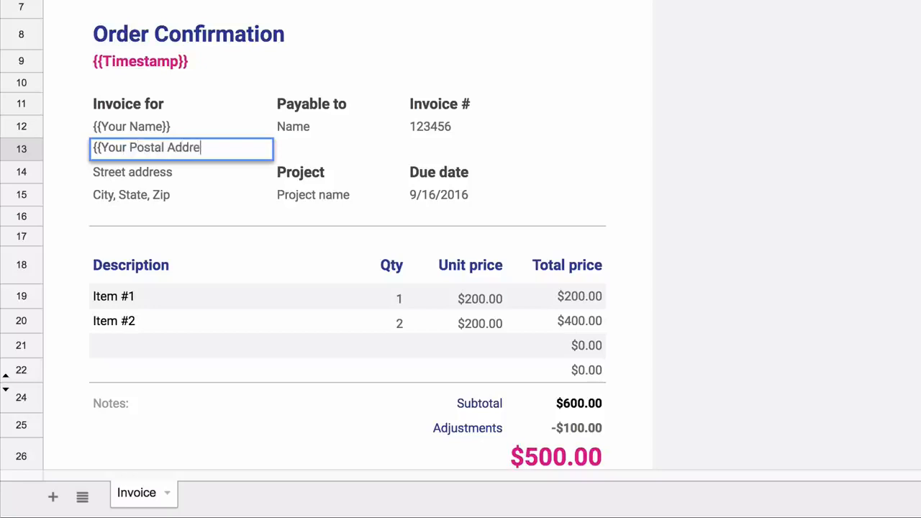
type("ss}}")
key("Return")
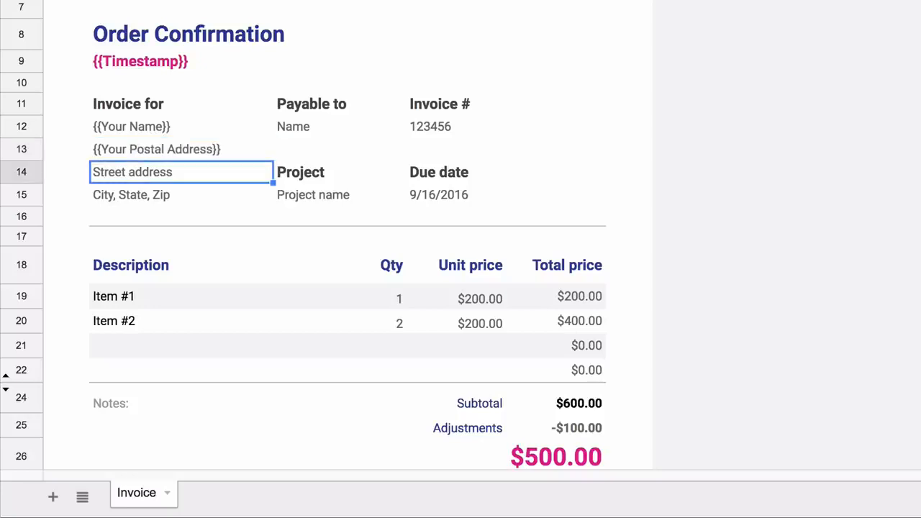
key("shift+Down")
key("shift+Down")
- Clear the Payable to, Invoice # and due date details in C11:D15
key("shift+Up")
left_click(336, 105)
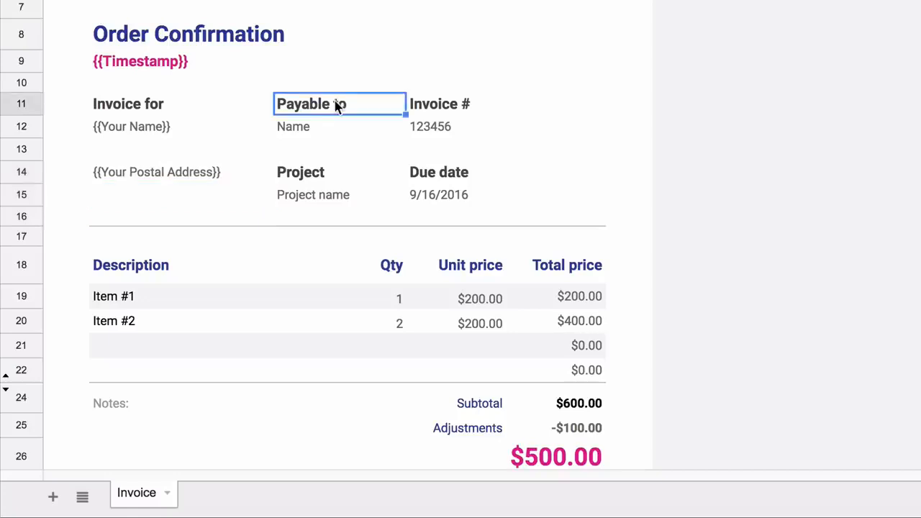
key("shift+Right")
key("shift+Right")
key("shift+Left")
key("shift+Down")
key("shift+Down")
key("shift+Down")
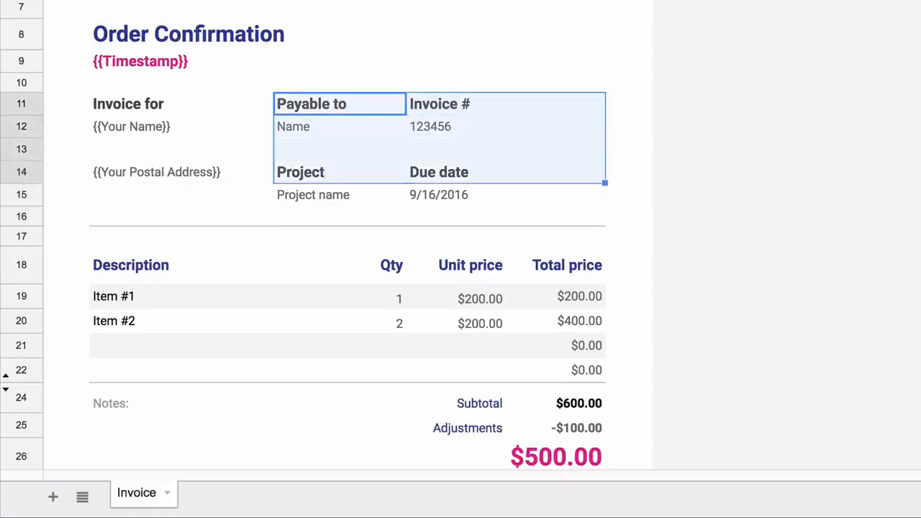
key("shift+Down")
key("Delete")
- In the row-14 cell, enter =HYPERLINK("{{PayPal Payment Link}}", "Pay Invoice via PayPal")
left_click(485, 167)
type("=hyper")
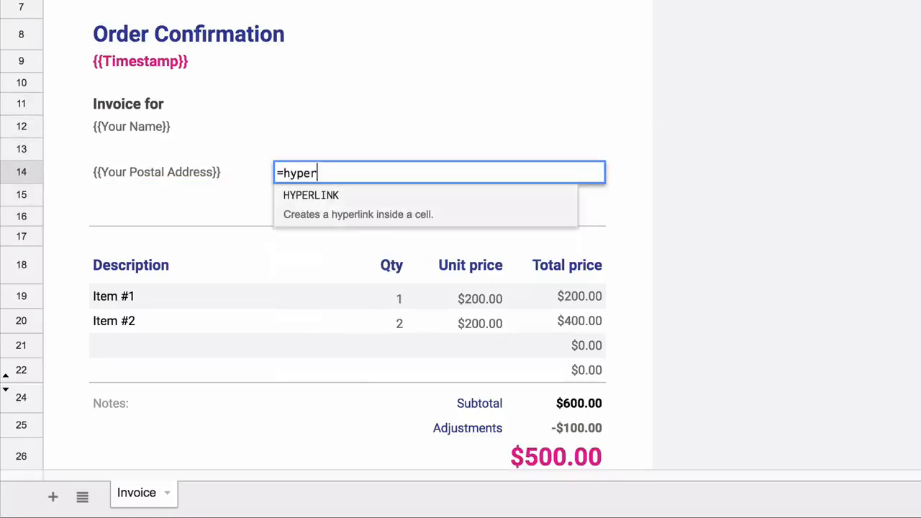
key("Tab")
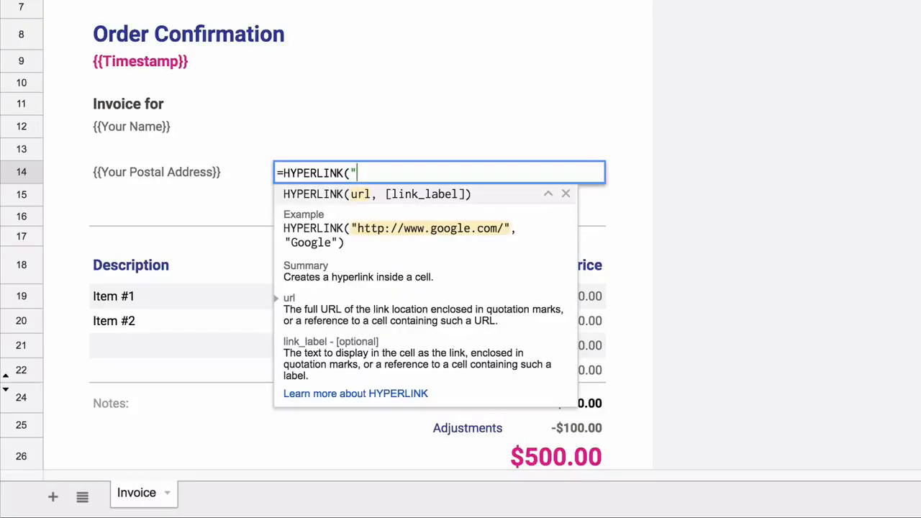
type("\"{{PayPal Payment Link}}")
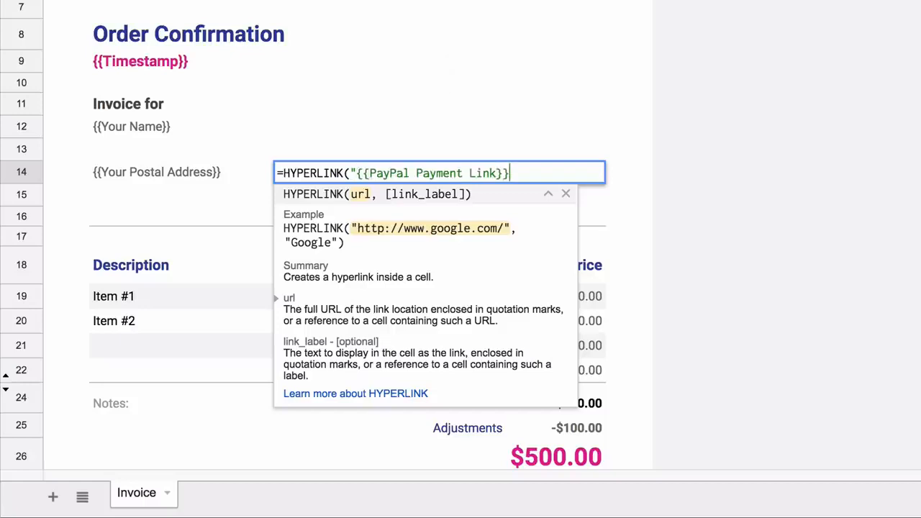
type("\", \"")
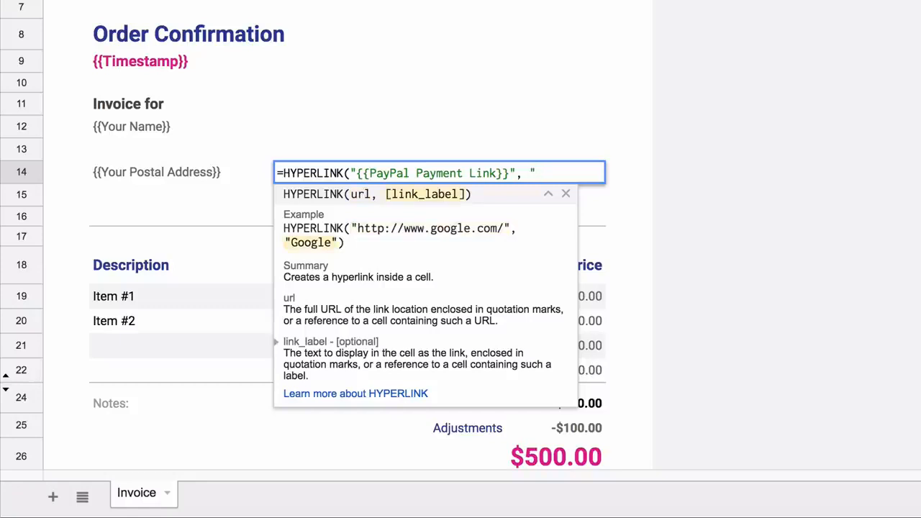
type("Pay Invoice via PayPal\")")
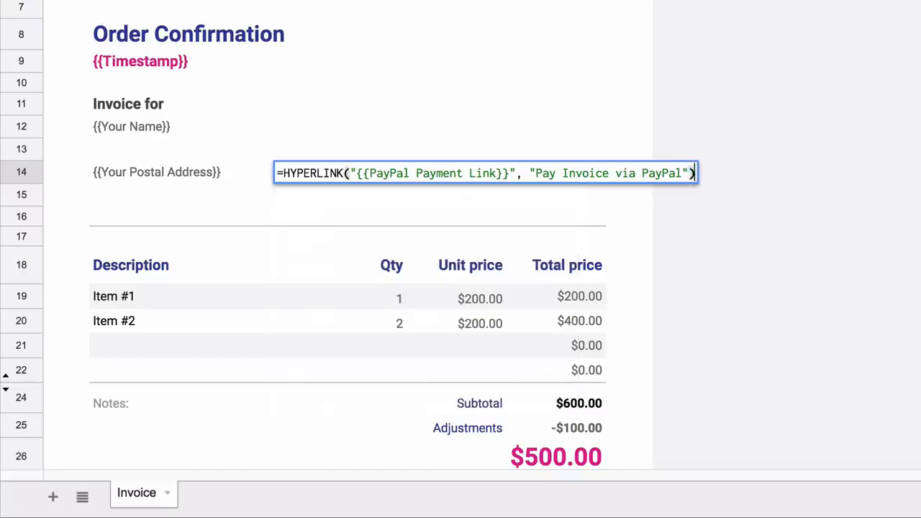
key("Return")
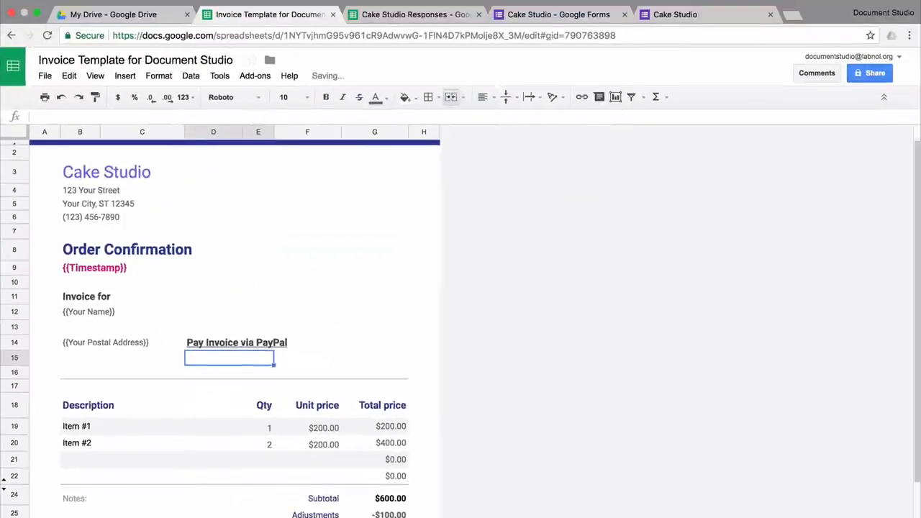
- Insert CakeStudio.png as an image, shrink it, and move it to the invoice's top right
left_click(307, 172)
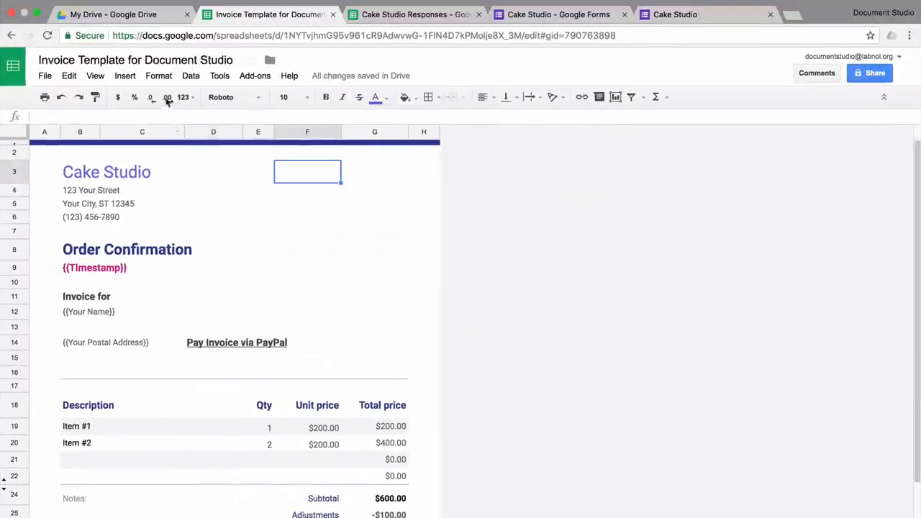
left_click(125, 76)
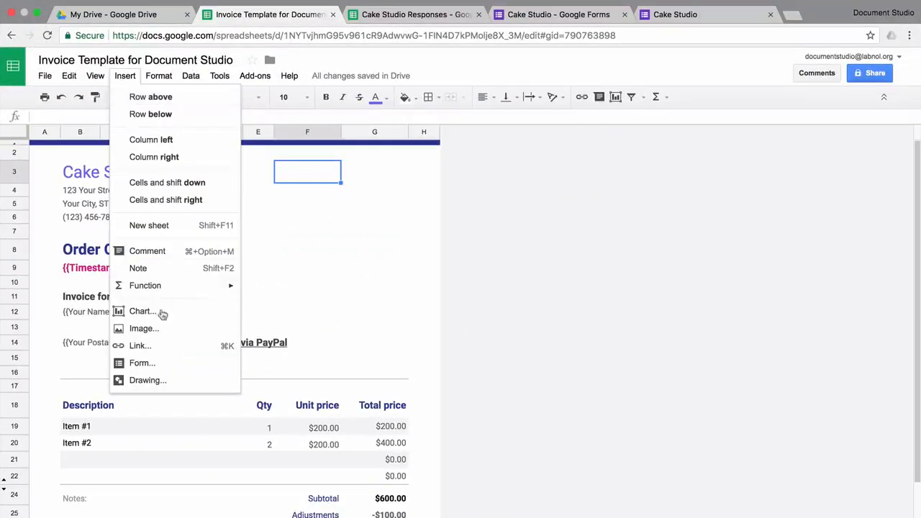
left_click(166, 329)
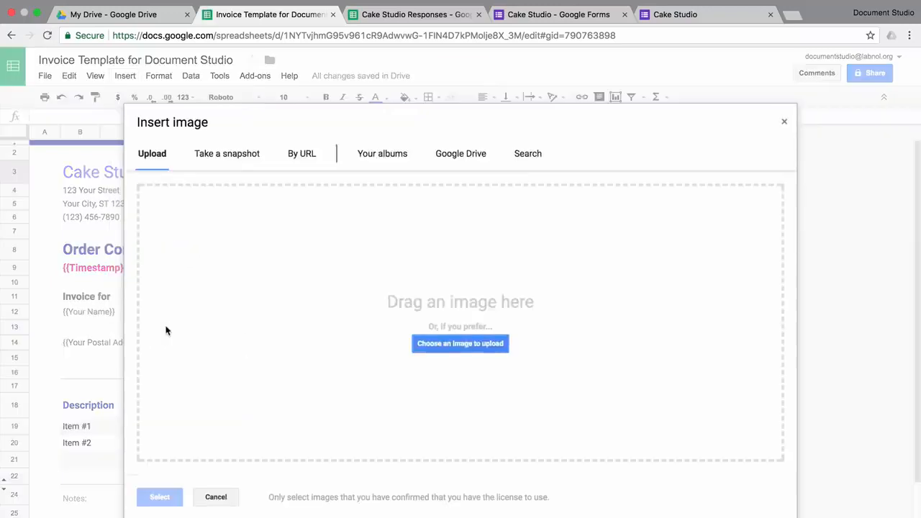
left_click(493, 345)
left_click(511, 63)
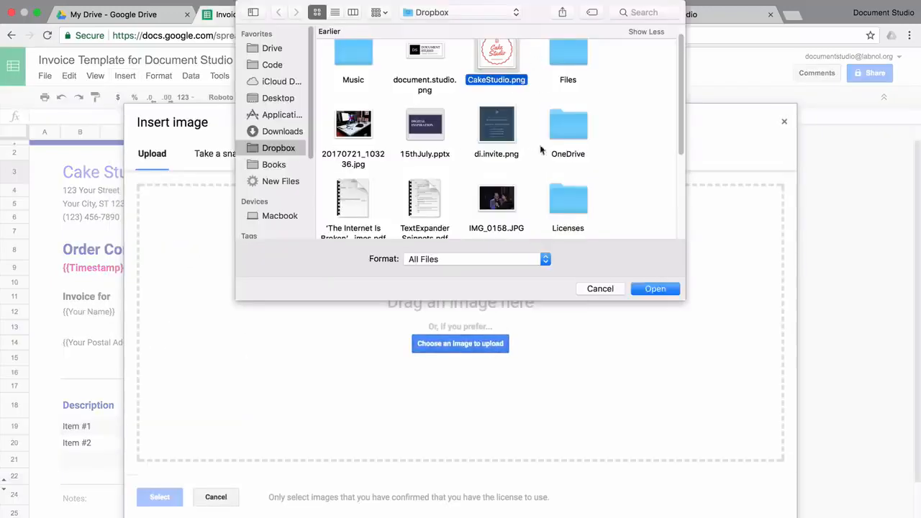
left_click(655, 292)
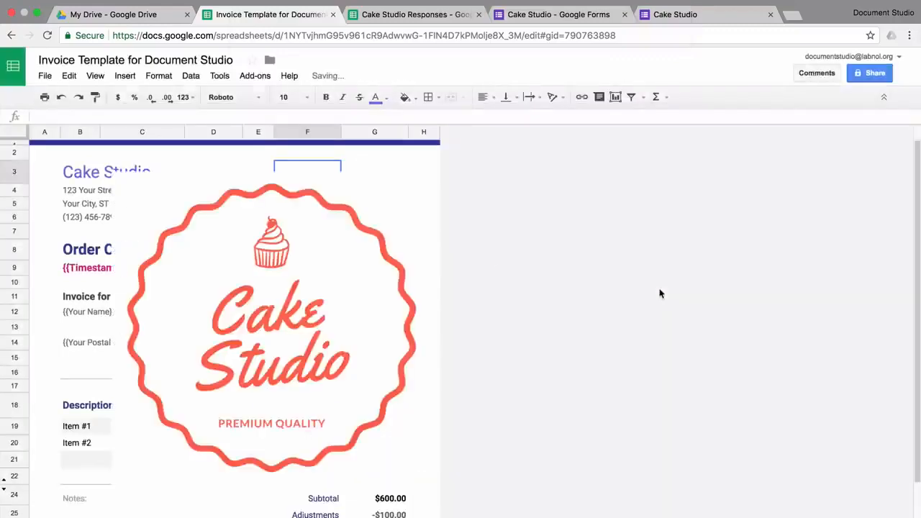
left_click_drag(175, 428, 297, 290)
left_click_drag(372, 241, 337, 225)
- Clear the Qty and Unit price cells and enter the {{Which cake would you like to order}} description
left_click(215, 410)
key("Right")
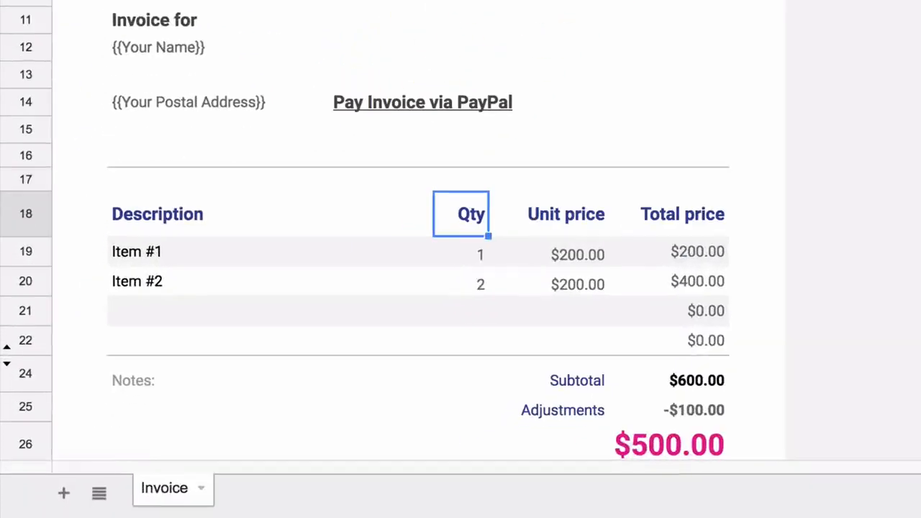
key("shift+Right")
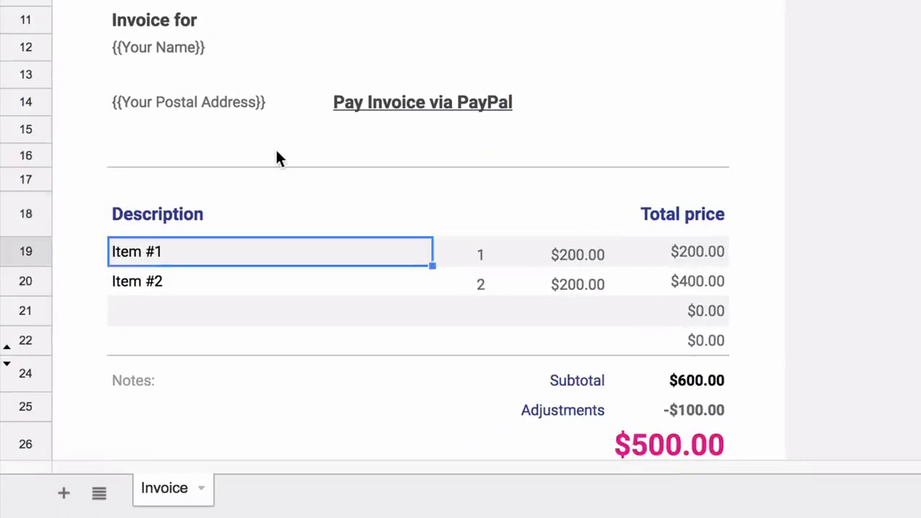
type("{{Which cake would you like to order")
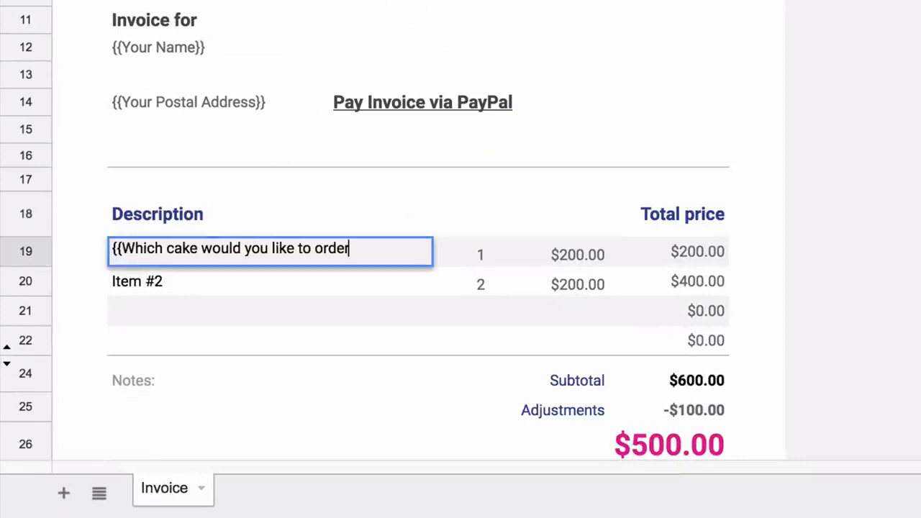
type("}}")
key("Tab")
key("shift+Right")
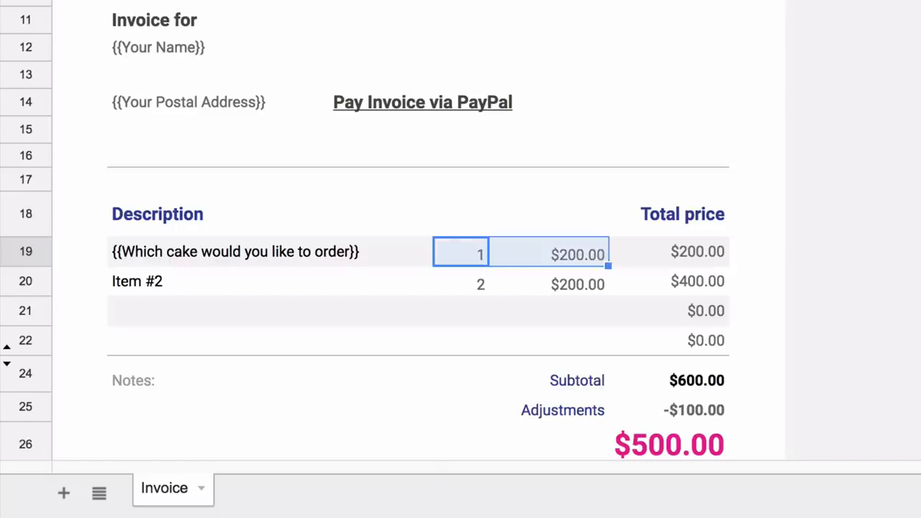
key("Delete")
key("Down")
key("shift+Right")
key("Delete")
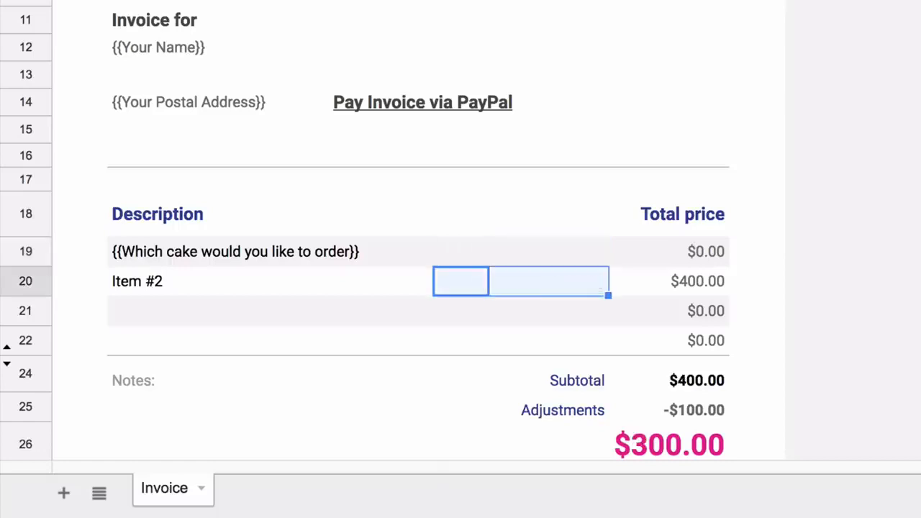
- Replace totals with right-aligned {{Cake Price}} and {{Decoration Charges}}, adding an 'Extra decoration charges' line
left_click(679, 251)
key("Return")
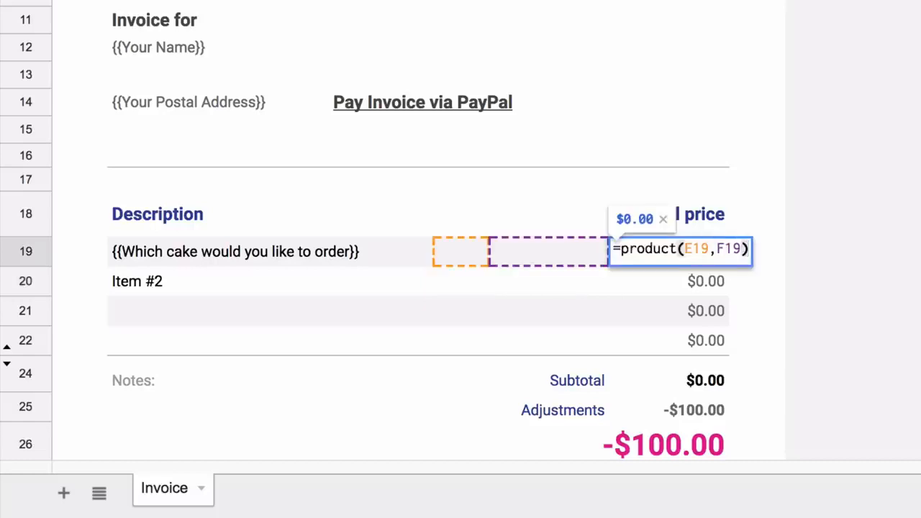
key("ctrl+a")
type("{{")
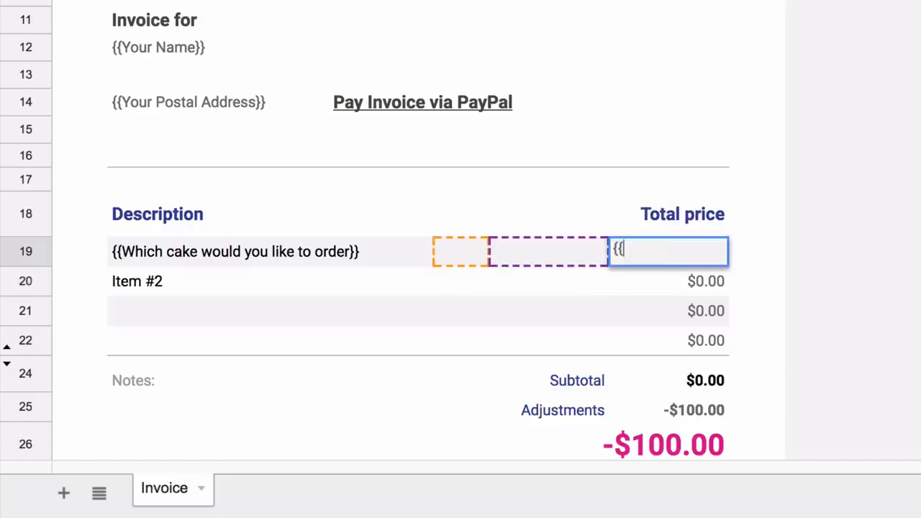
type("Cake Price}}")
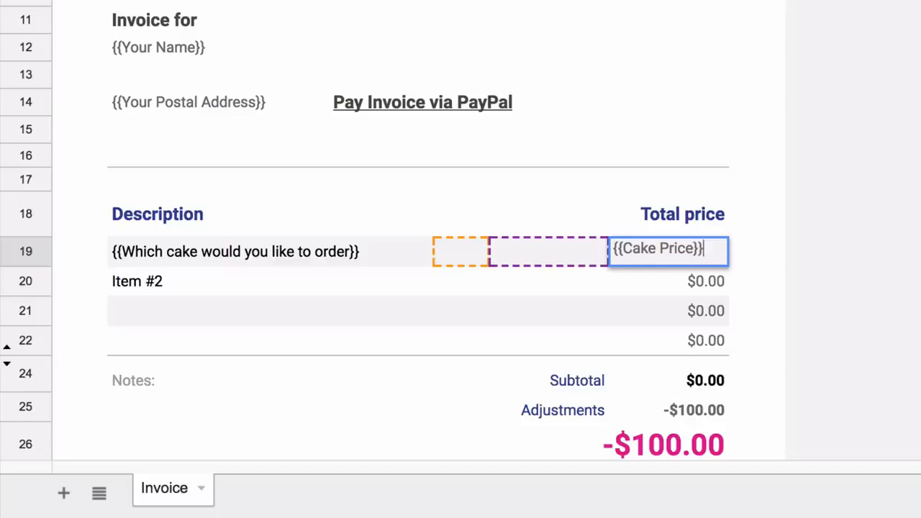
key("Return")
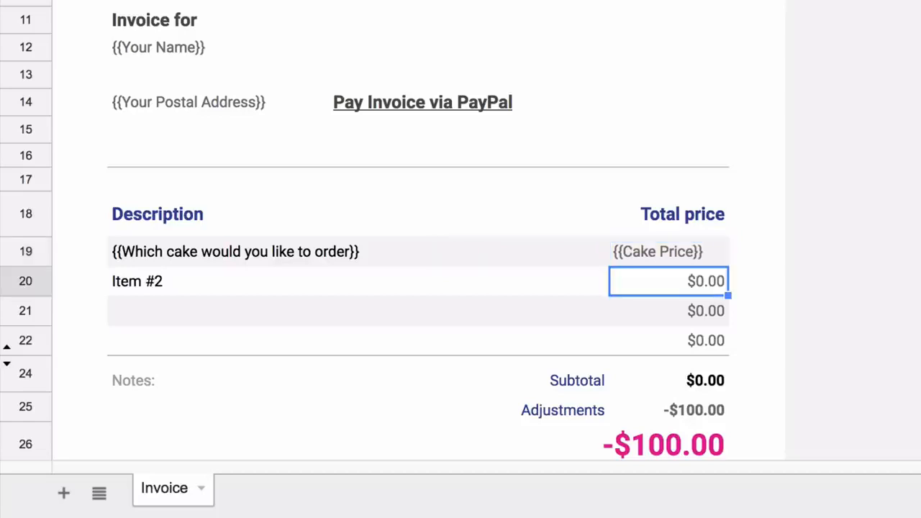
key("Left")
key("Left")
key("Left")
key("Left")
key("Right")
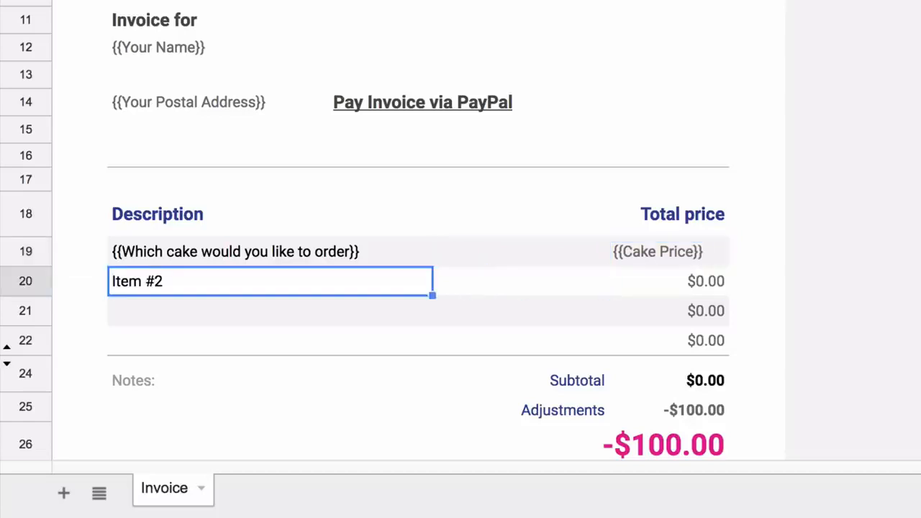
type("Extra d")
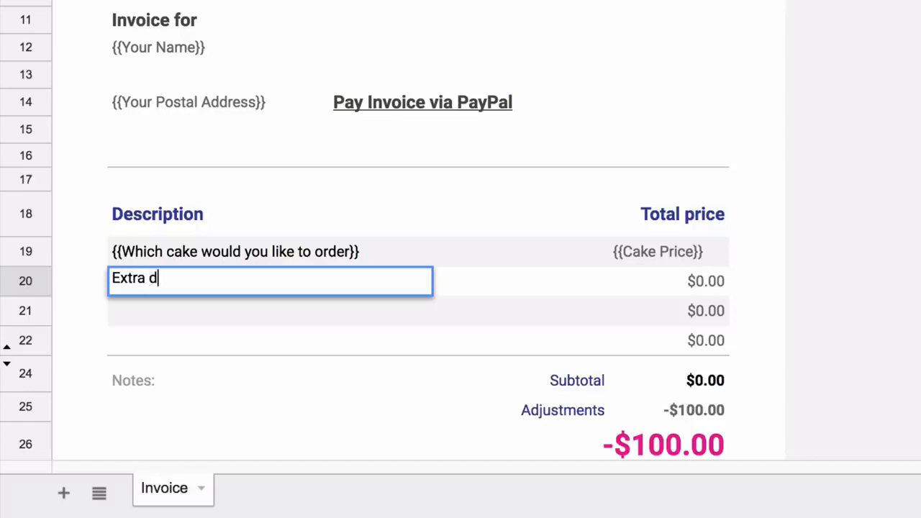
type("ecoration char")
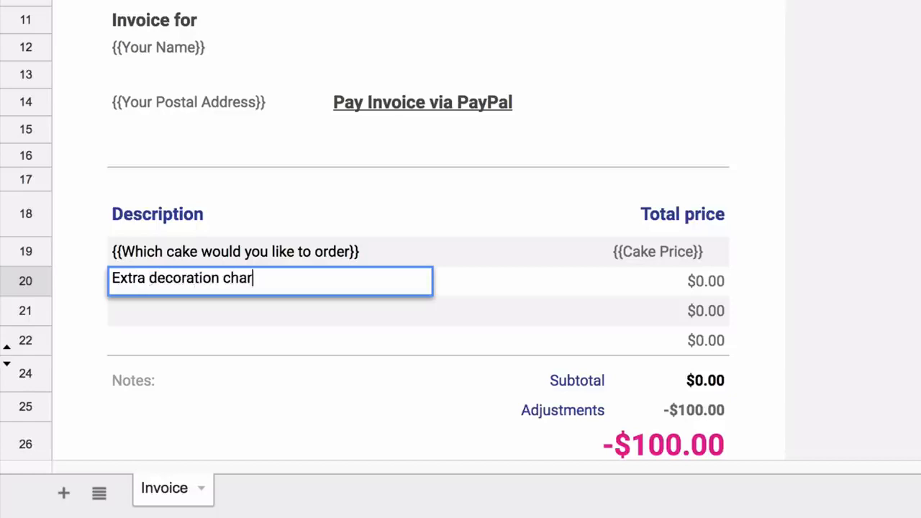
type("ges")
left_click(701, 281)
type("{{Decoration Charges}}")
key("Return")
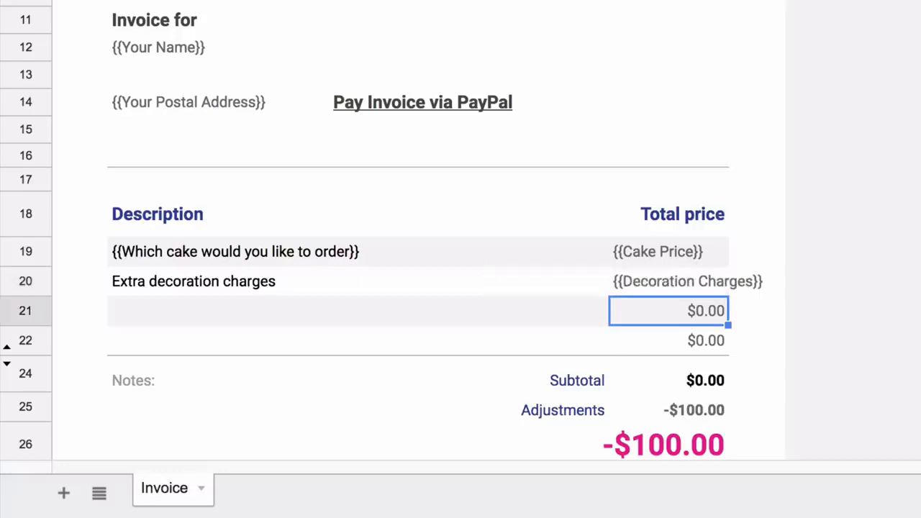
left_click_drag(669, 252, 670, 281)
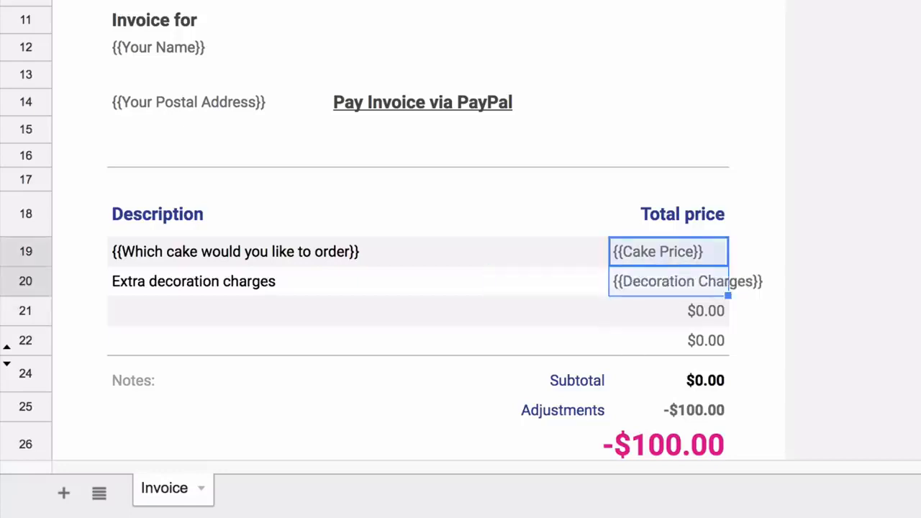
key("ctrl+shift+r")
- Clear the leftover $0.00 amounts and delete the empty invoice row
left_click(669, 311)
left_click_drag(269, 311, 702, 341)
key("Delete")
left_click(26, 311)
key("ctrl+alt+minus")
left_click(669, 345)
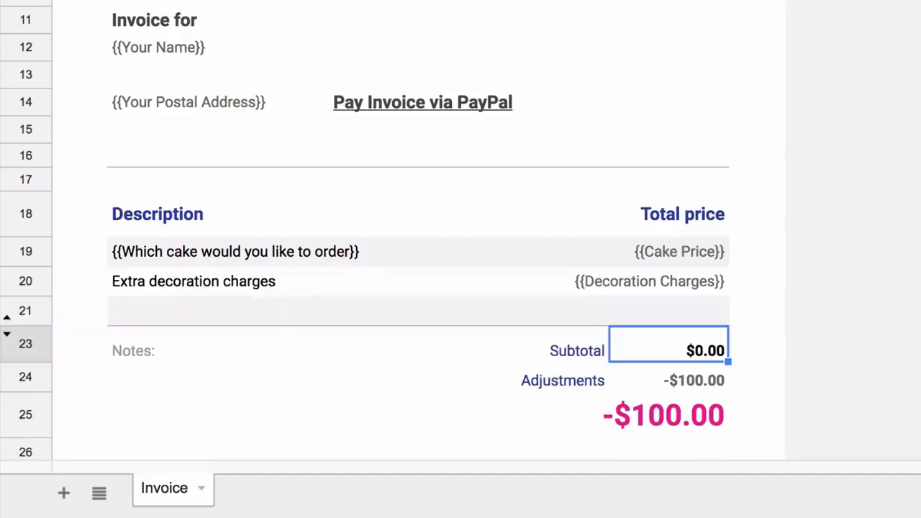
- Rename Adjustments to Taxes and replace its -100 amount with a right-aligned {{Tax}} placeholder
key("Return")
key("Return")
key("Left")
type("Taxes")
key("Tab")
key("Return")
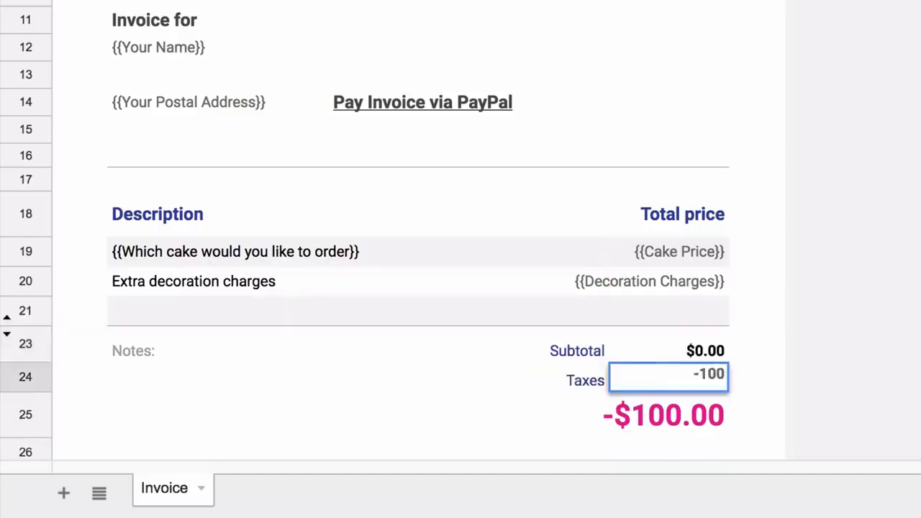
key("BackSpace")
key("BackSpace")
key("BackSpace")
key("BackSpace")
type("{{Tax}}")
key("Return")
key("Up")
key("ctrl+shift+r")
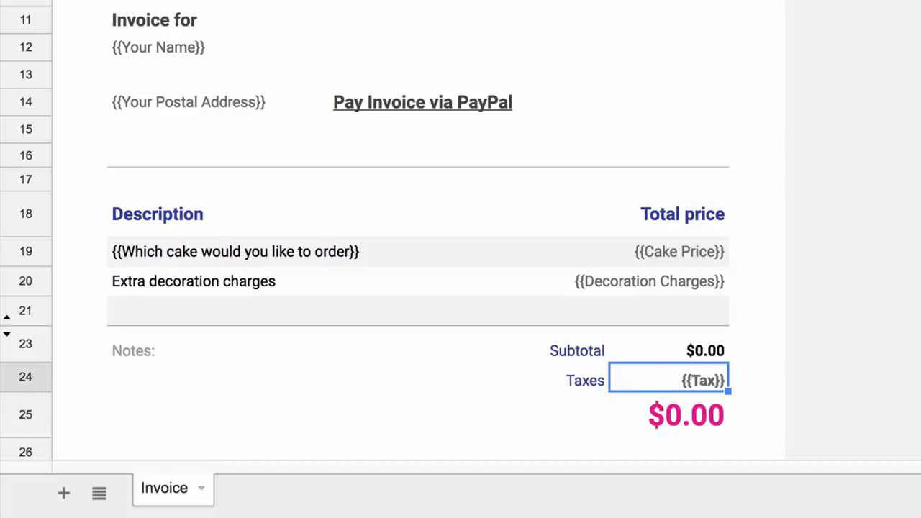
- Replace the notes with 'Thank you for your business!' in La Belle Aurore, size 14
key("Down")
key("Return")
key("Return")
left_click(134, 351)
key("Delete")
key("Down")
type("Thank you for your ")
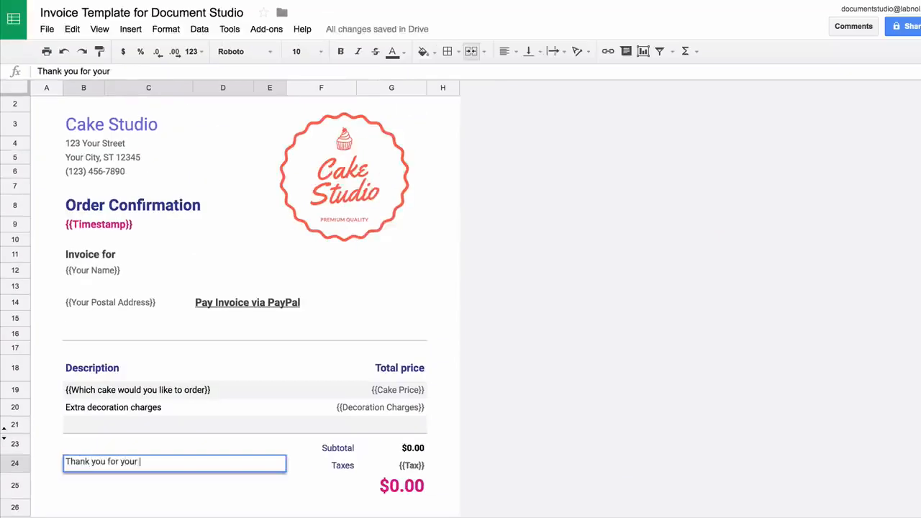
type("business!")
key("Return")
key("Up")
left_click(245, 52)
left_click(262, 92)
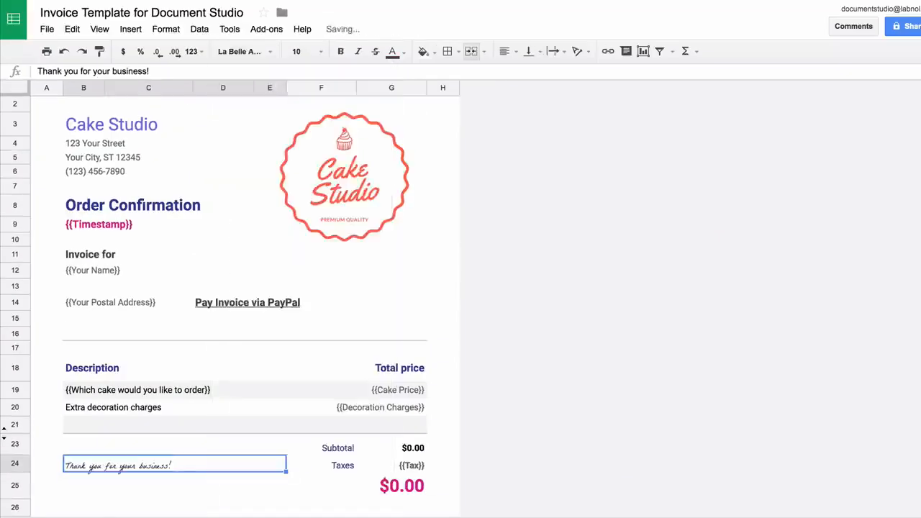
left_click(299, 52)
left_click(300, 200)
left_click(224, 486)
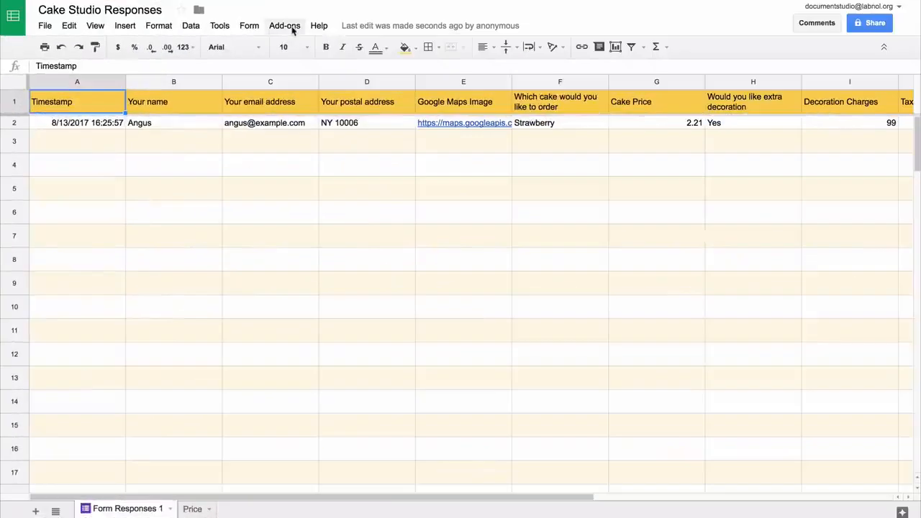
- Launch Document Studio's Document Merge and select the Invoice Template spreadsheet from Drive as its template
left_click(293, 30)
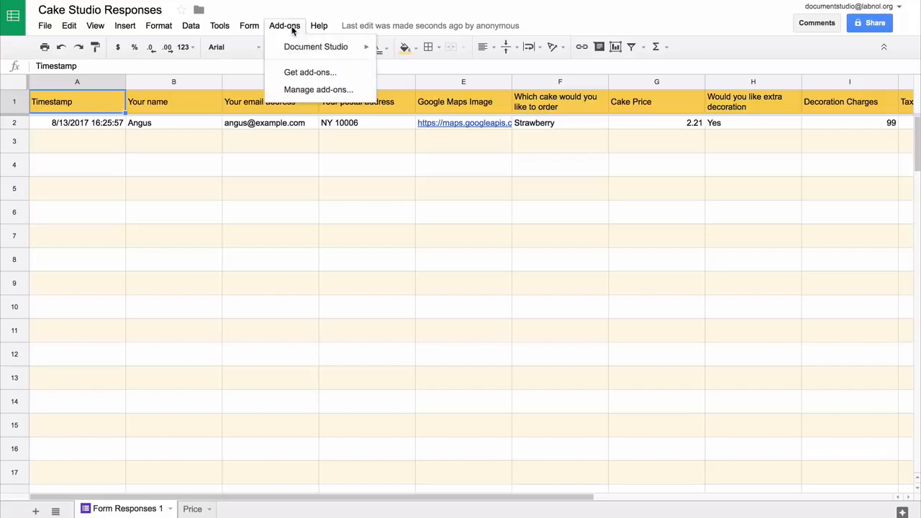
mouse_move(303, 45)
left_click(408, 52)
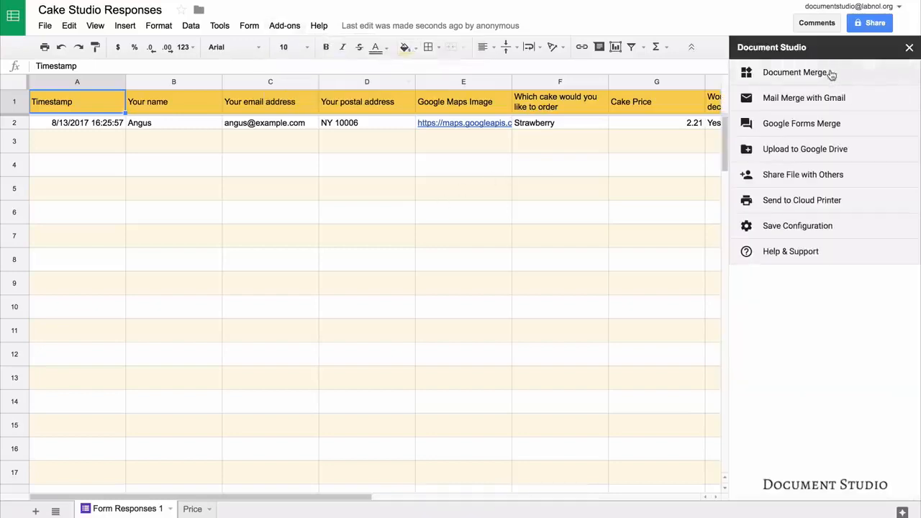
left_click(831, 75)
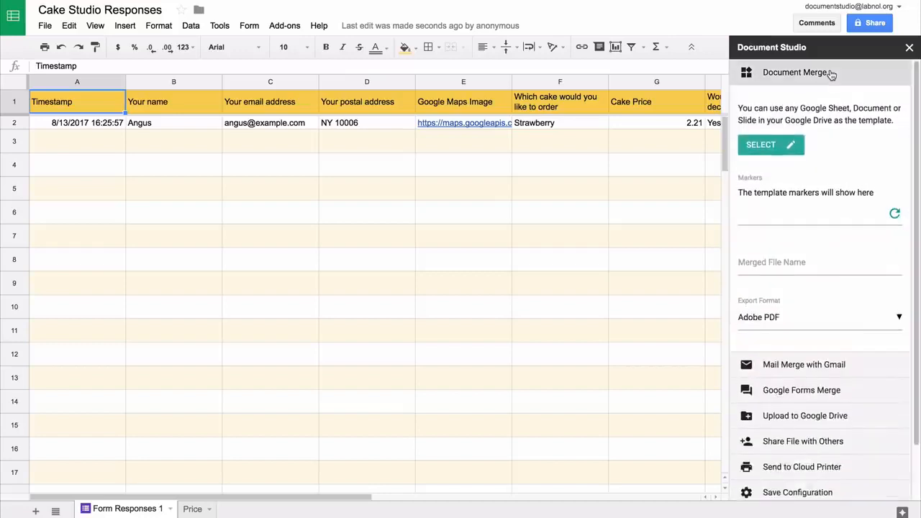
left_click(766, 148)
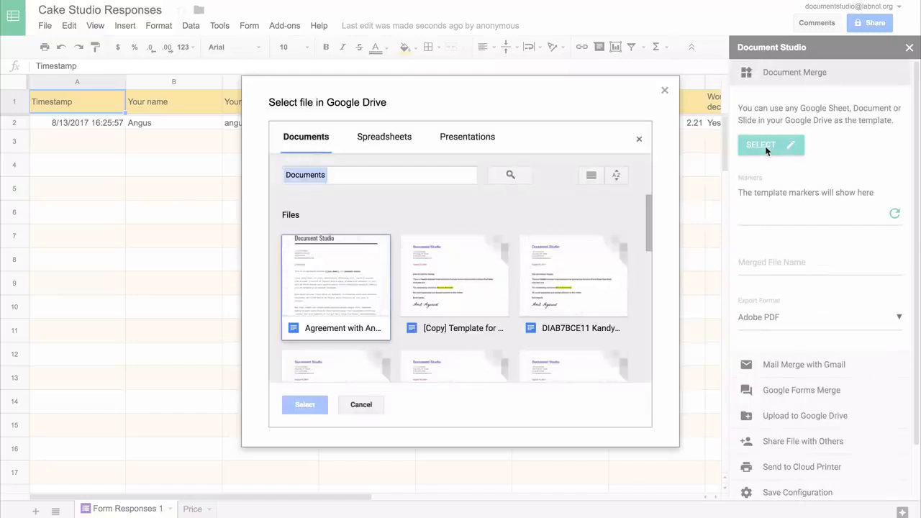
left_click(387, 137)
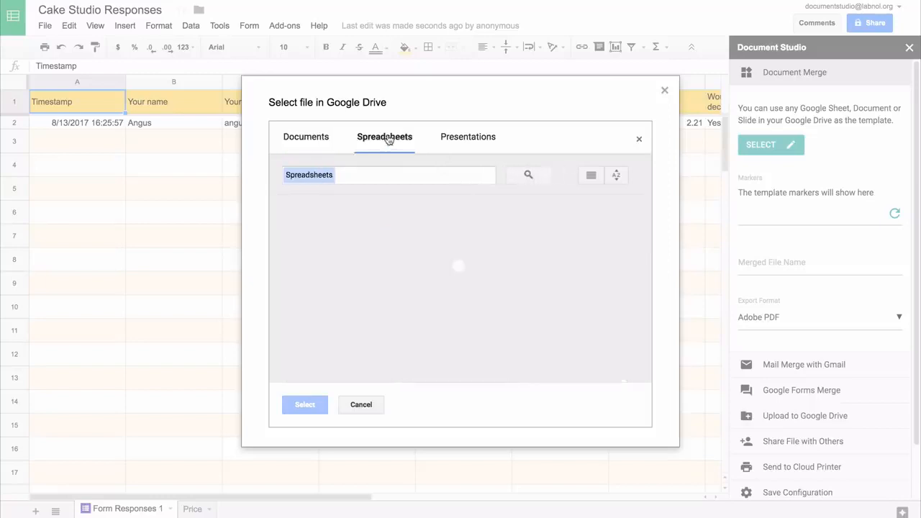
left_click(332, 330)
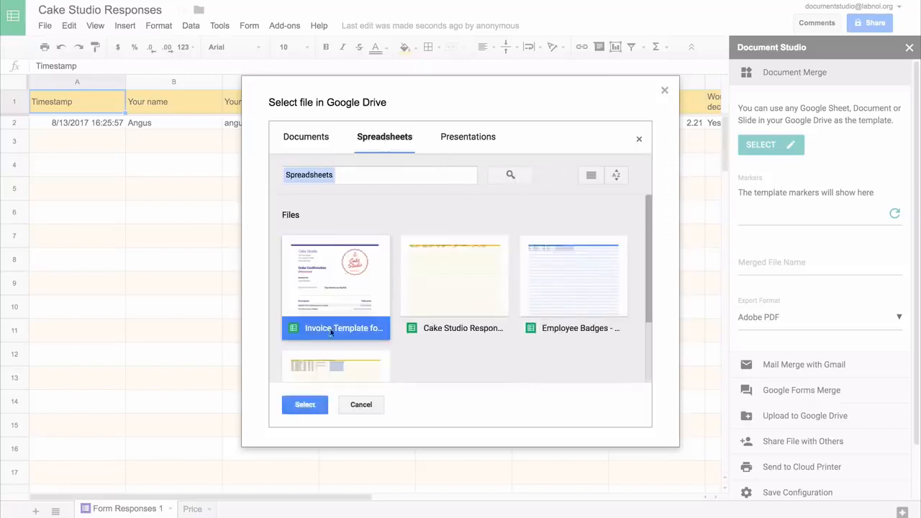
left_click(315, 405)
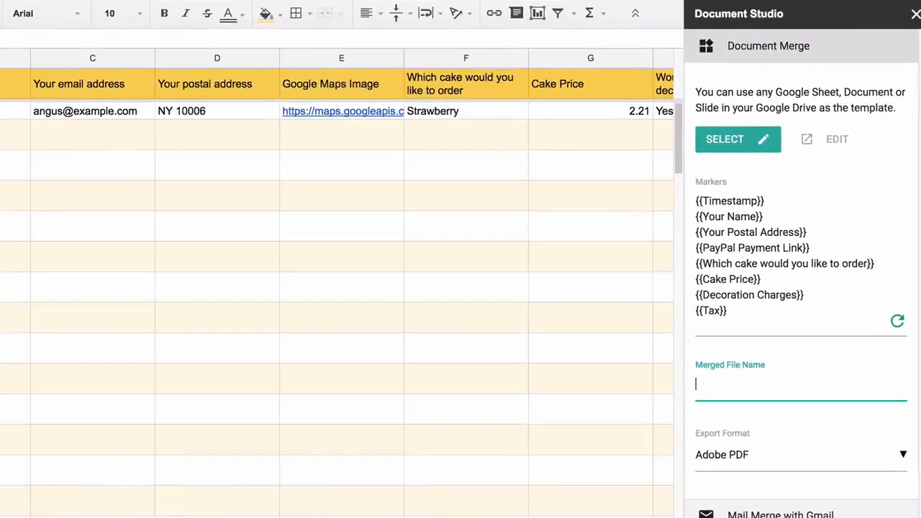
- Set the Document Merge export format to Adobe PDF and open the Google Forms Merge settings
type("r name}}")
left_click(839, 454)
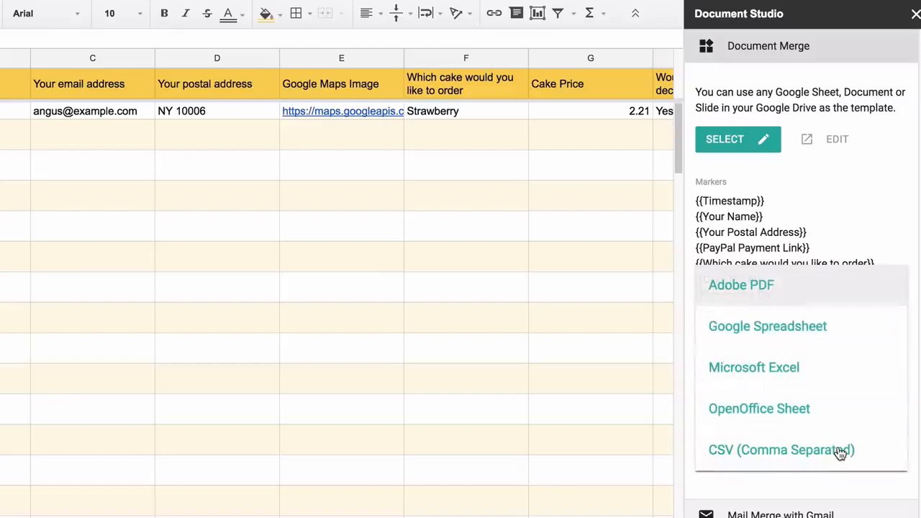
left_click(842, 287)
left_click(831, 45)
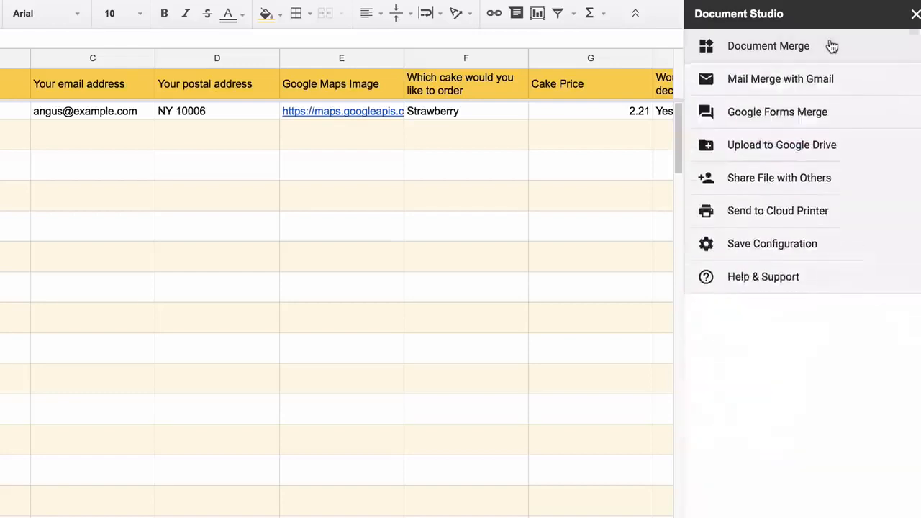
left_click(850, 118)
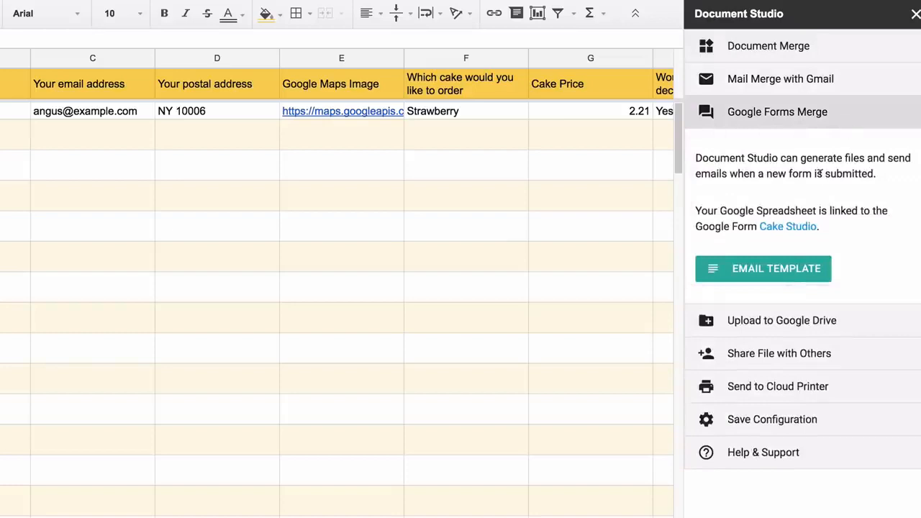
- Start the email body with 'Dear' plus the name field and 'Thank you for your order for' plus the cake field
left_click(790, 268)
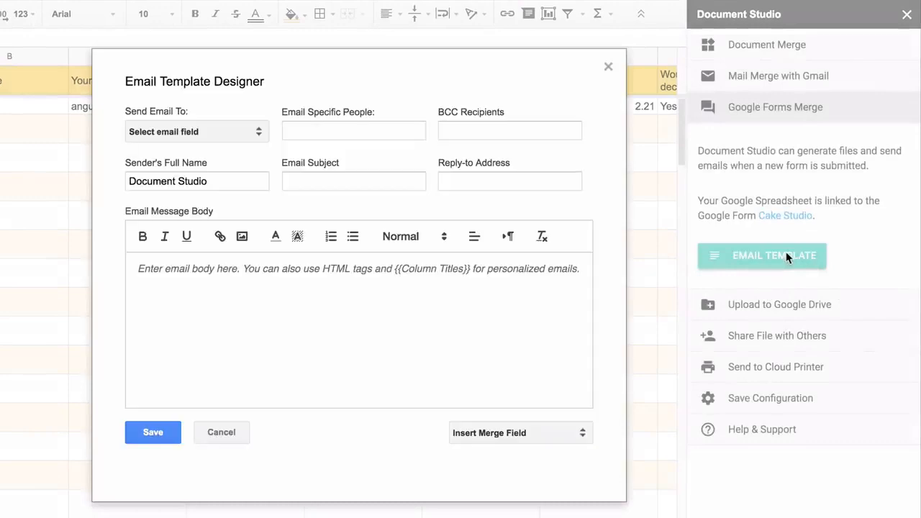
type("Dear")
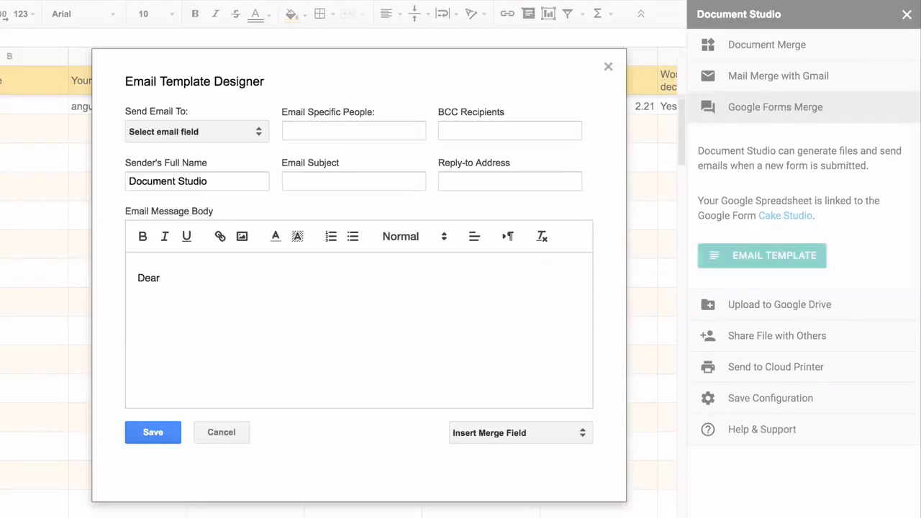
left_click(547, 436)
left_click(497, 514)
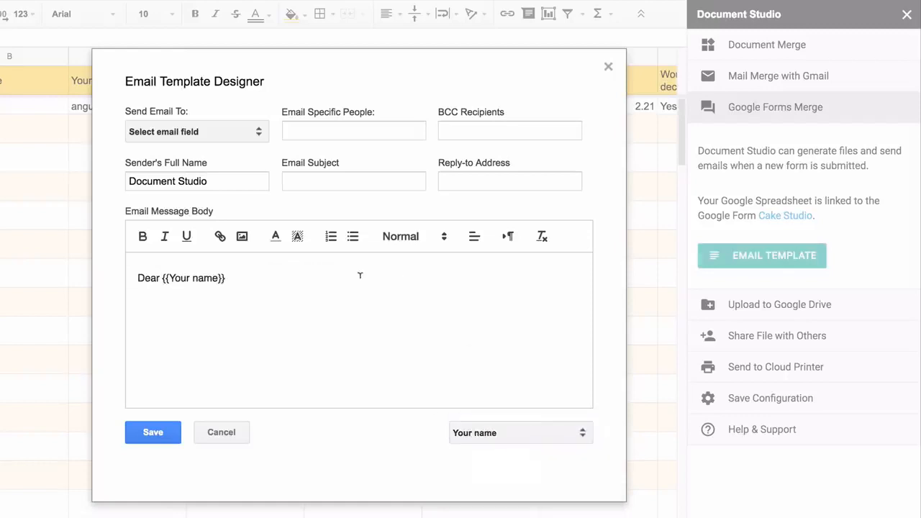
type(",")
key("Return")
key("Return")
key("BackSpace")
type("Thank you for your order for")
left_click(530, 433)
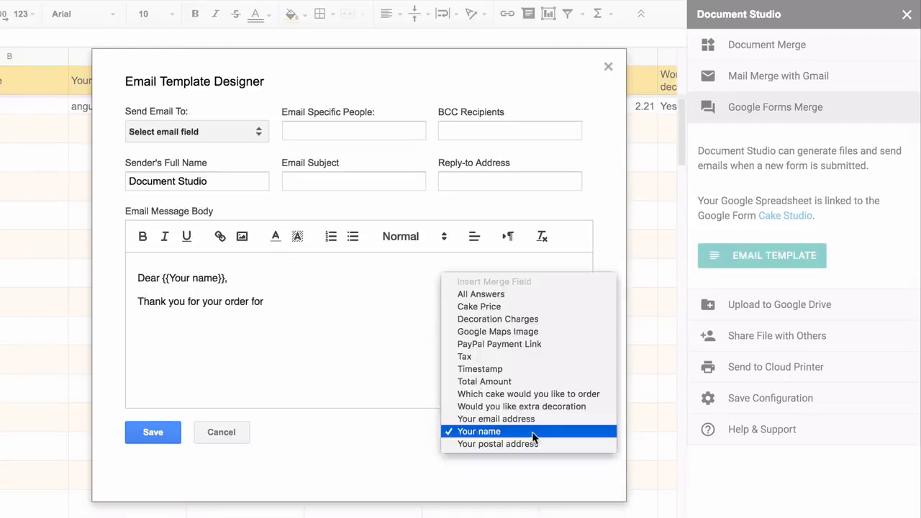
left_click(538, 392)
- Highlight the cake field yellow and add 'Your invoice is attached. Please pay the invoice via PayPal.' and 'Thanks.'
left_click_drag(265, 301, 439, 301)
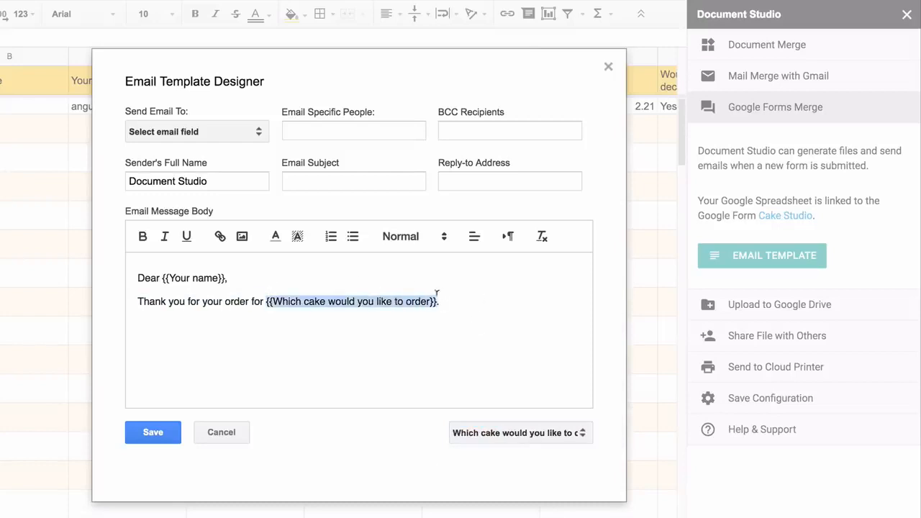
left_click(297, 236)
left_click(345, 255)
left_click(348, 333)
key("Return")
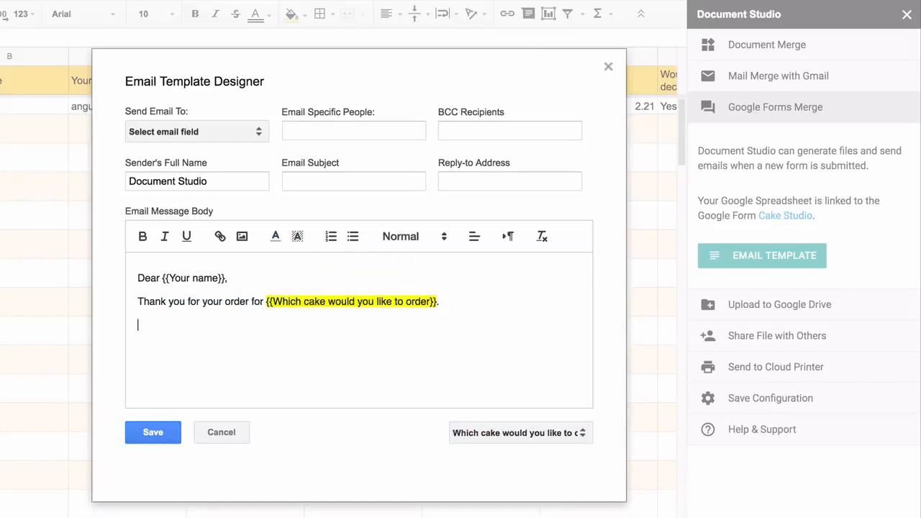
type("Your ino")
key("BackSpace")
type("voice is attached.")
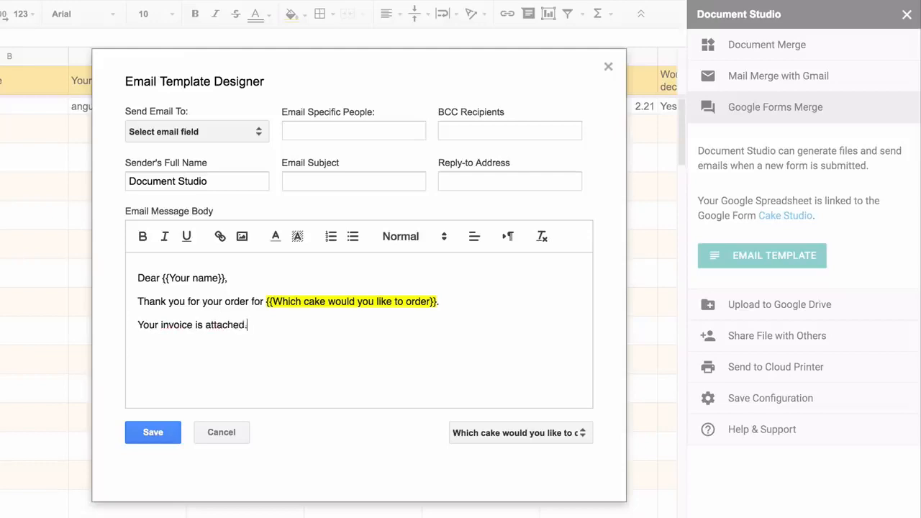
type(" Please pay the invoice via PayPal.")
key("Return")
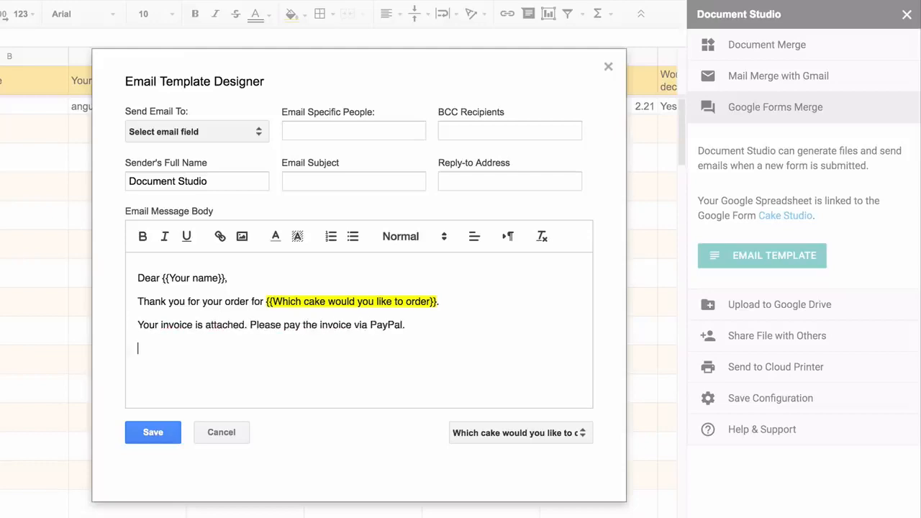
type("Thanks.")
- Link the word PayPal to {{PayPal Payment Link}} and sign the email 'Cake Studio.'
double_click(386, 324)
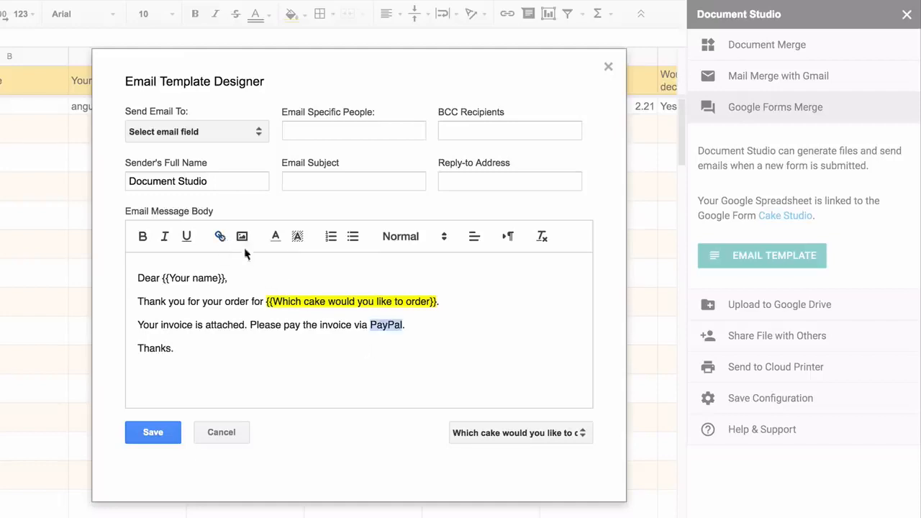
left_click(220, 236)
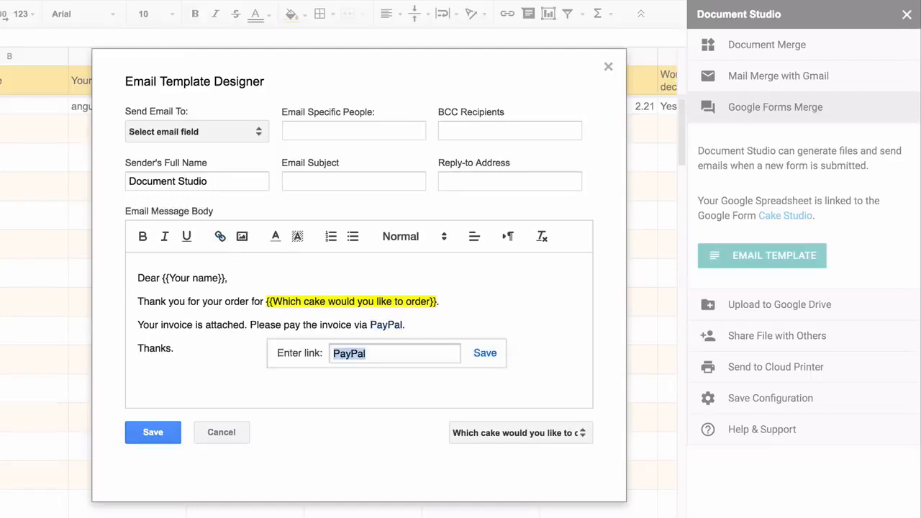
type("{{PayPal Pay")
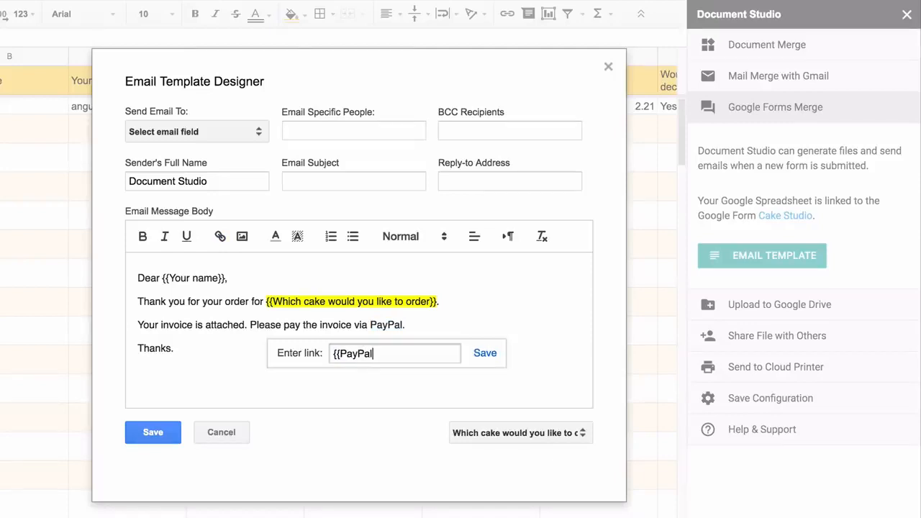
type("ment Link}}")
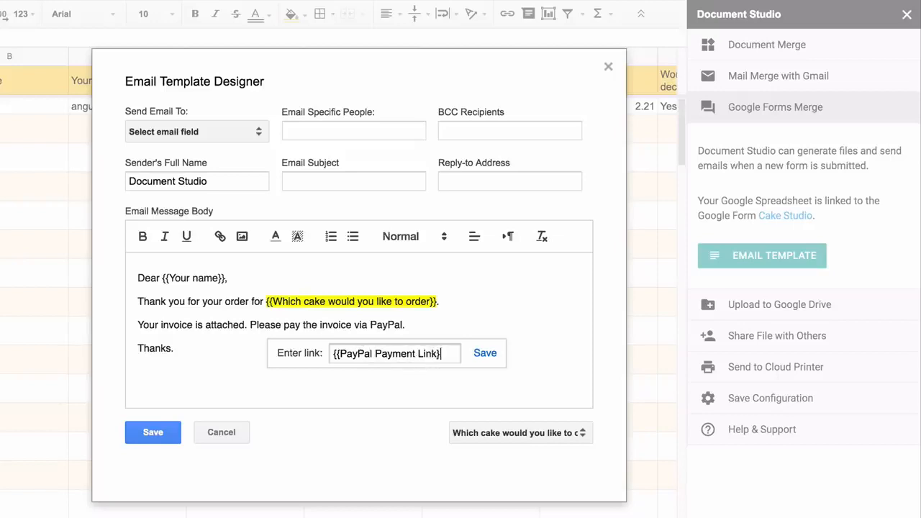
left_click(485, 353)
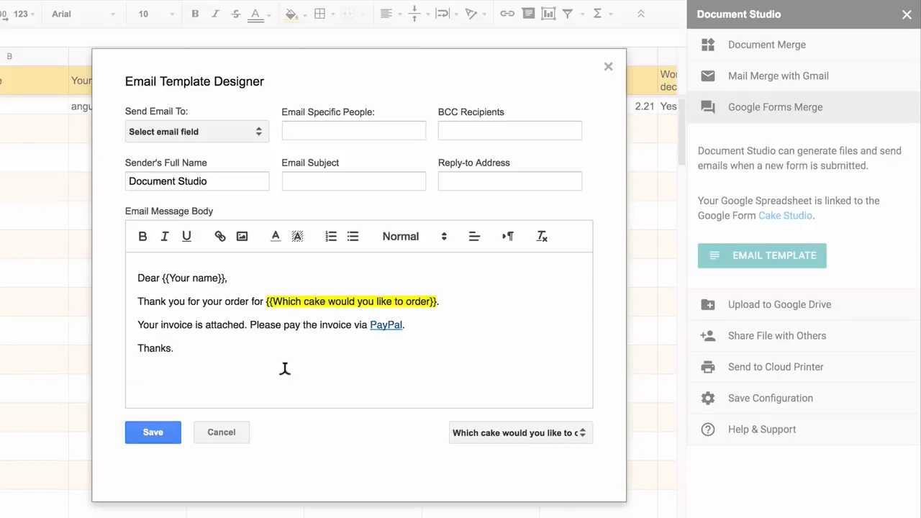
left_click(284, 370)
key("Return")
type("Cake Studio.")
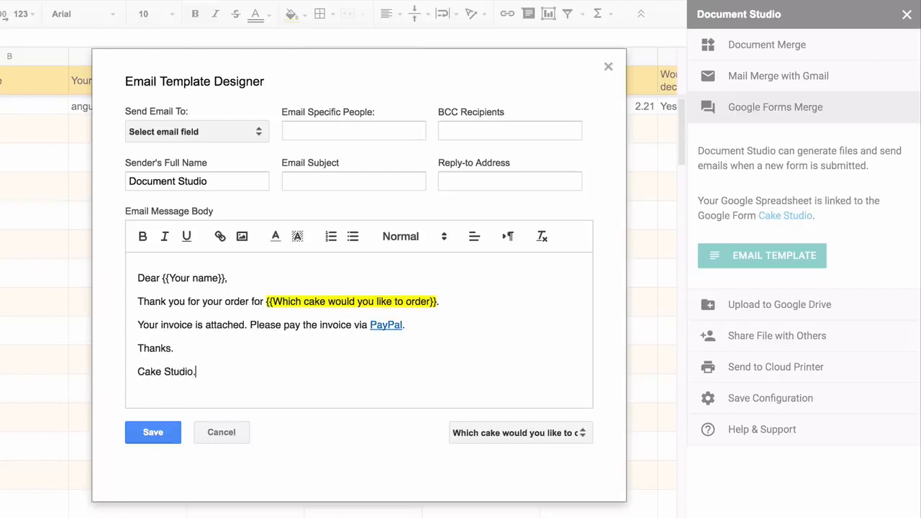
- Send the email to the respondent's email address, adding one extra recipient address
left_click(234, 130)
left_click(238, 254)
left_click(335, 128)
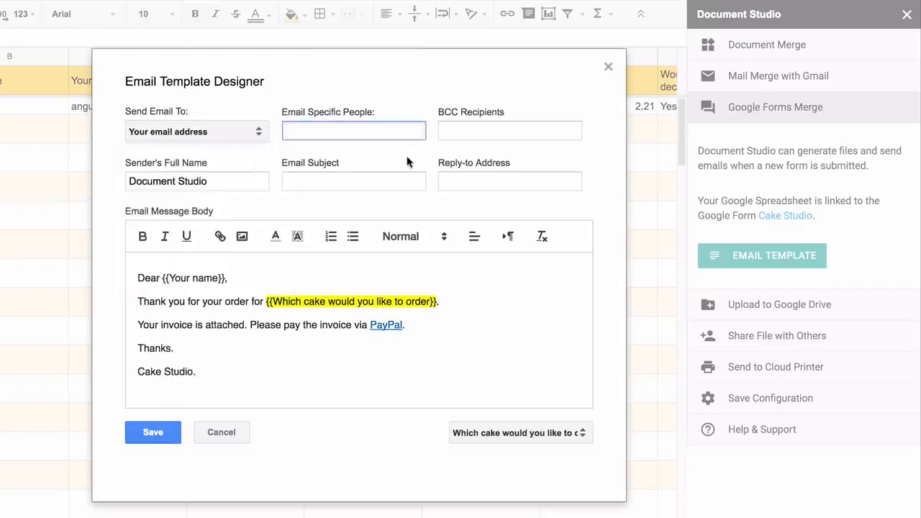
- Set the subject to 'Your order for' plus the cake field, sender name Cake Studio, and save
left_click(376, 176)
type("Your order for")
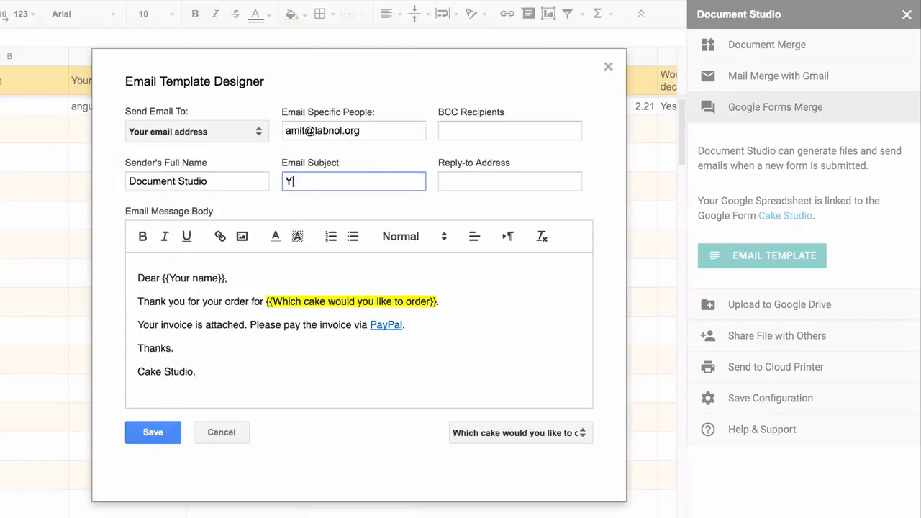
left_click_drag(268, 295, 439, 288)
key("ctrl+c")
left_click(386, 174)
key("ctrl+v")
double_click(144, 182)
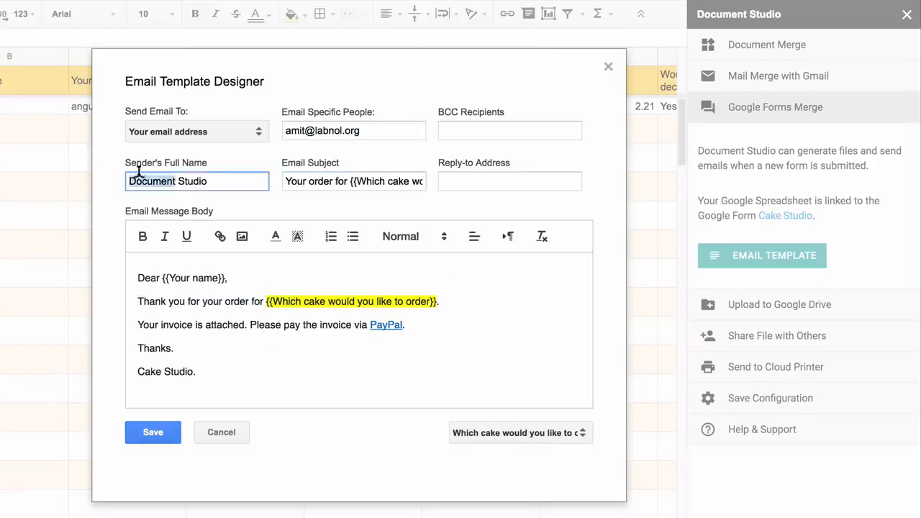
type("Cake")
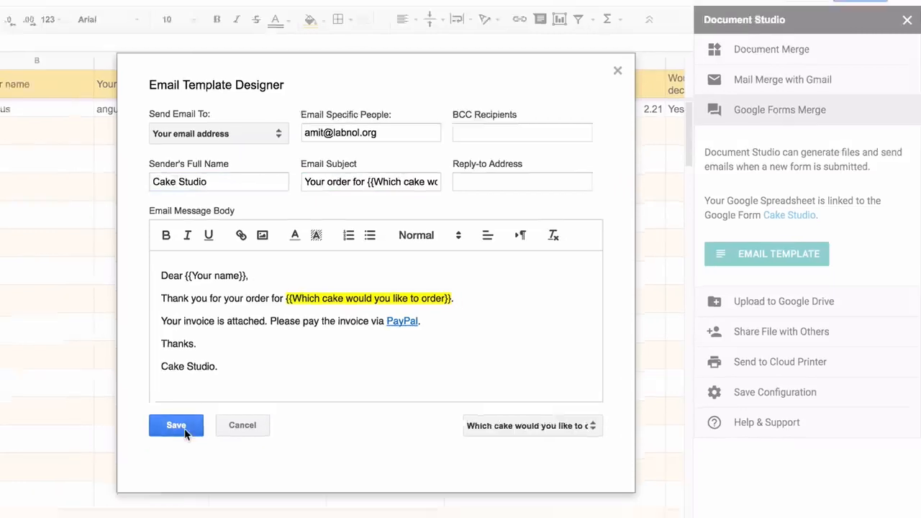
left_click(159, 436)
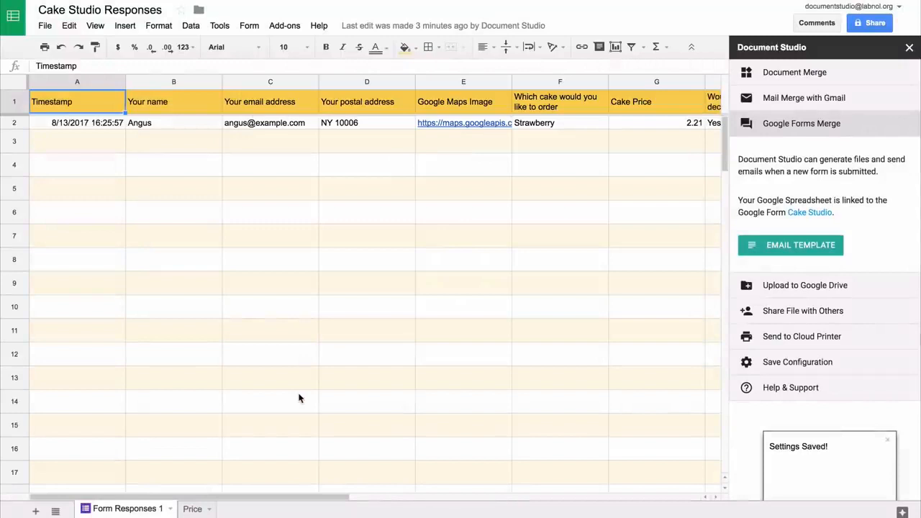
- Upload merged files to the Drive Documents folder with subfolder path \{{Your Customer Name}}
left_click(840, 290)
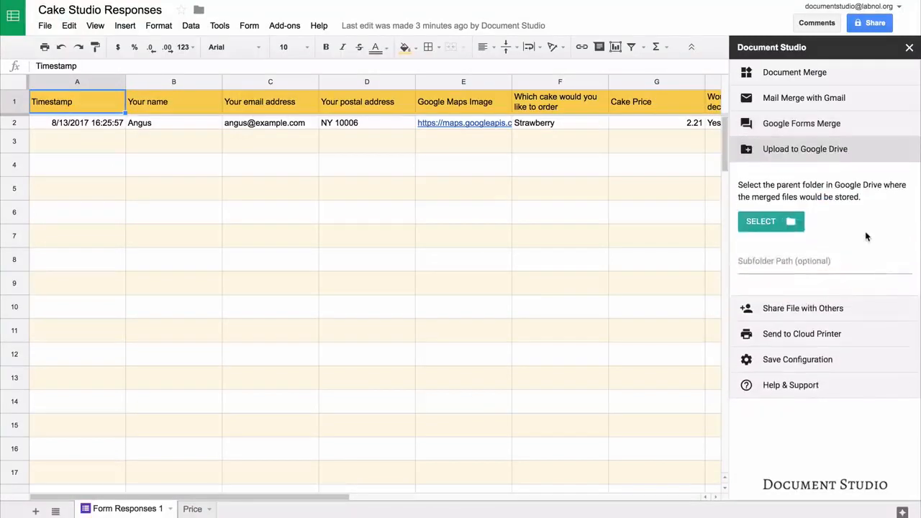
left_click(775, 222)
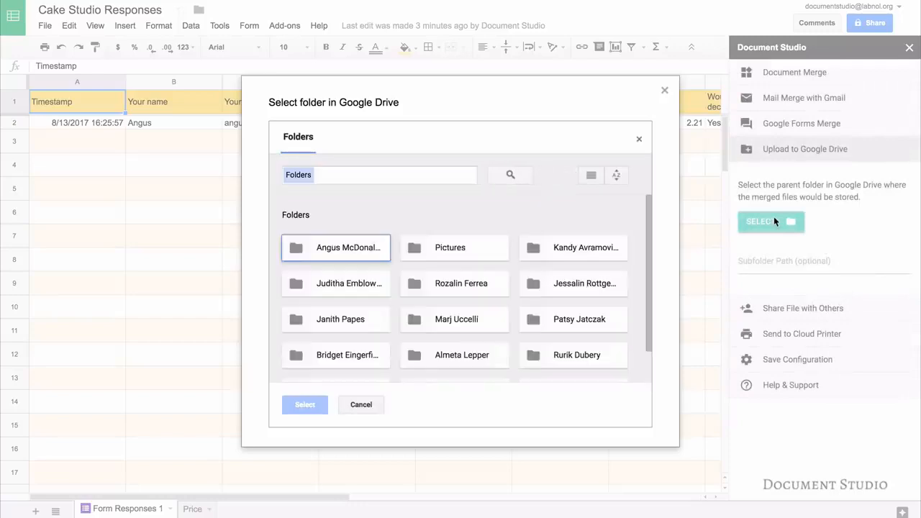
scroll(354, 338, "down", 1)
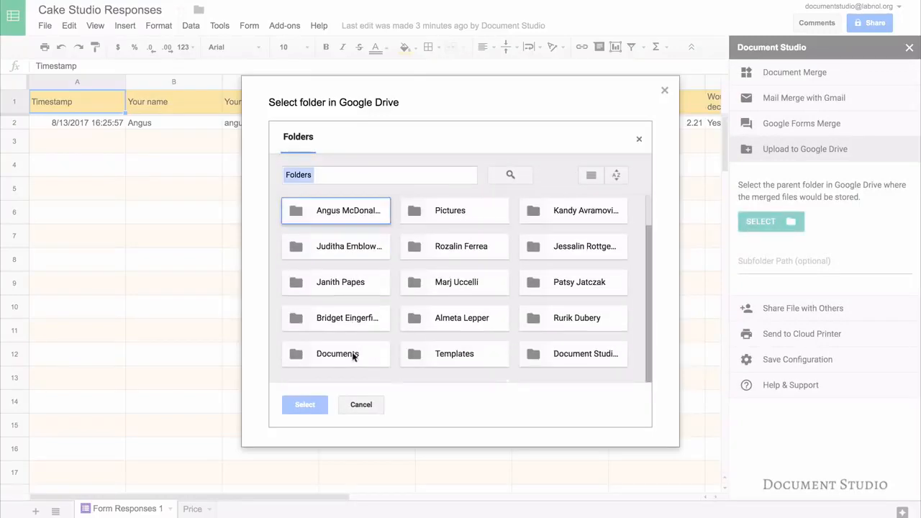
left_click(350, 353)
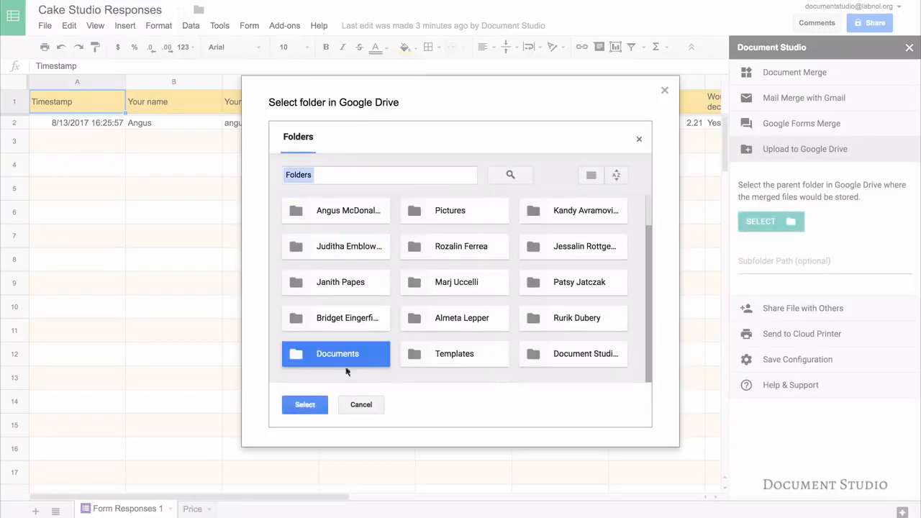
left_click(305, 405)
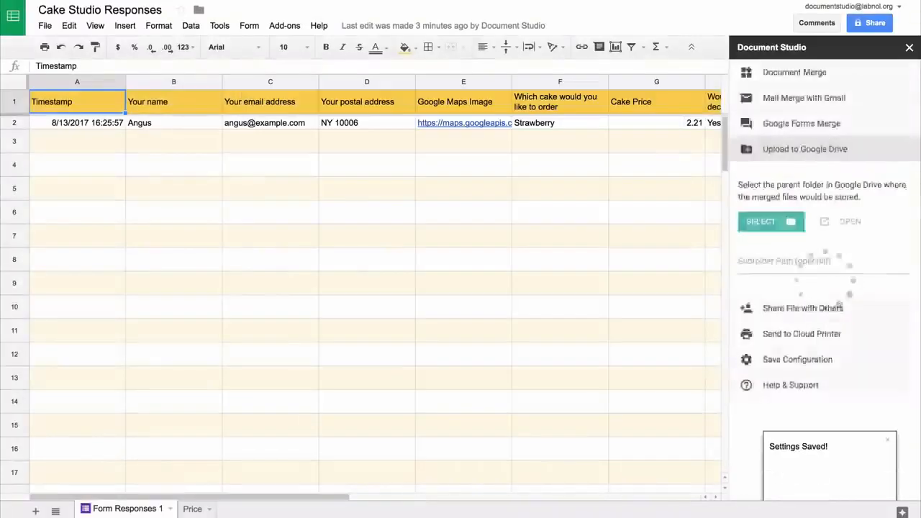
left_click(799, 262)
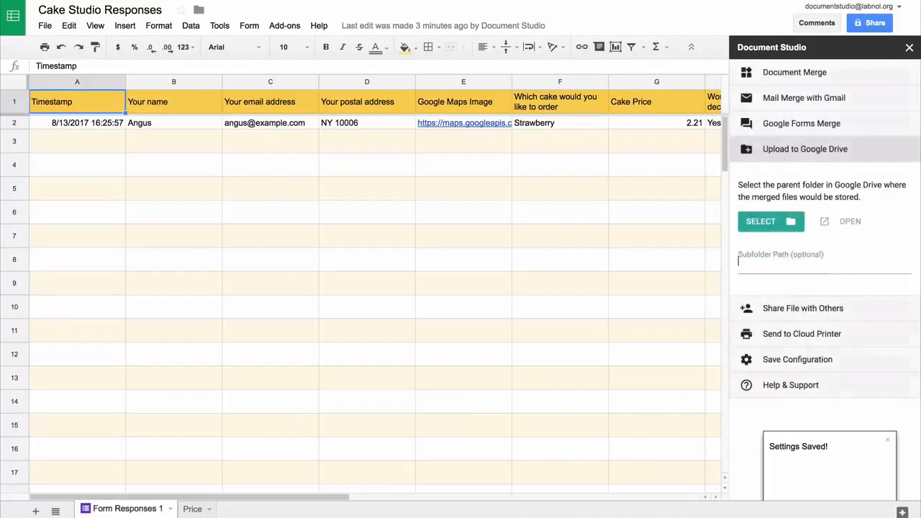
type("\\\\")
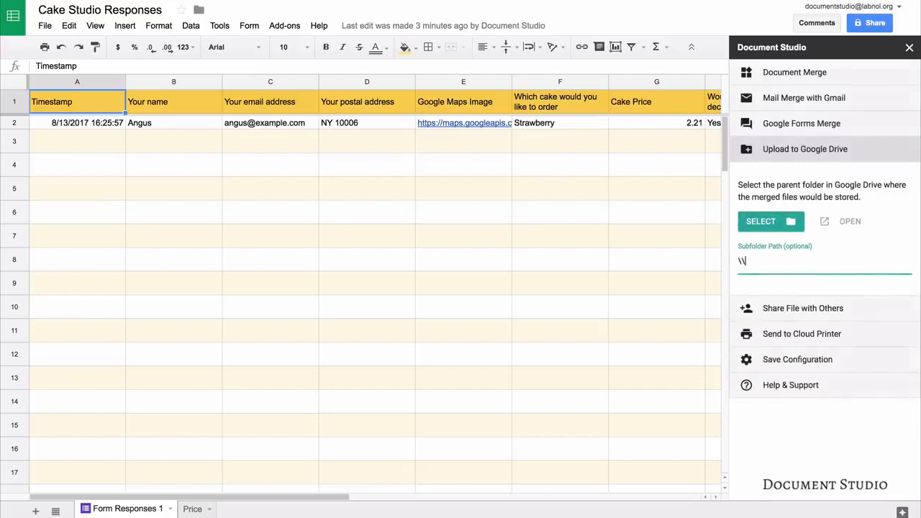
type("{{Your")
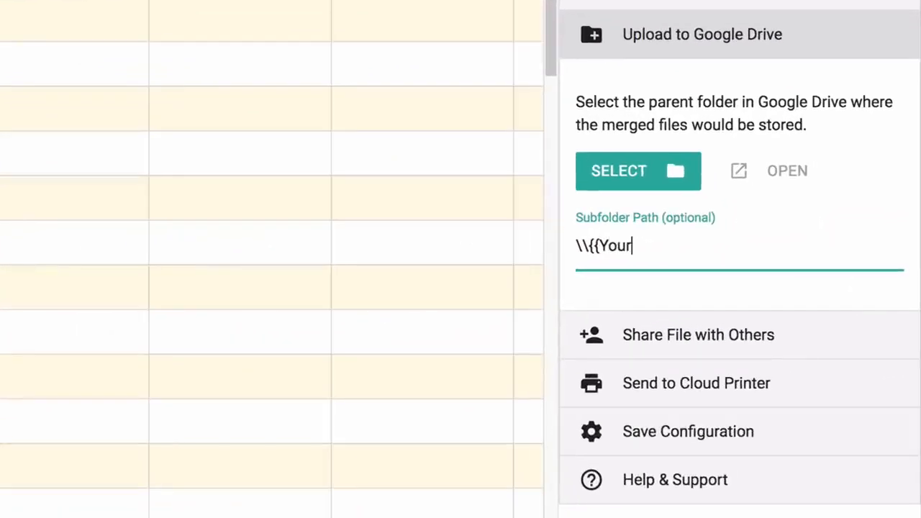
type(" Custom")
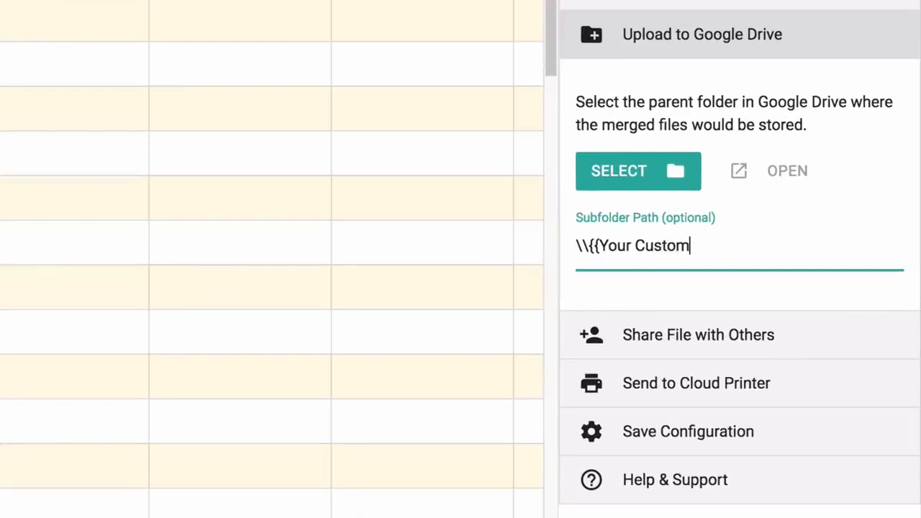
type("er Name")
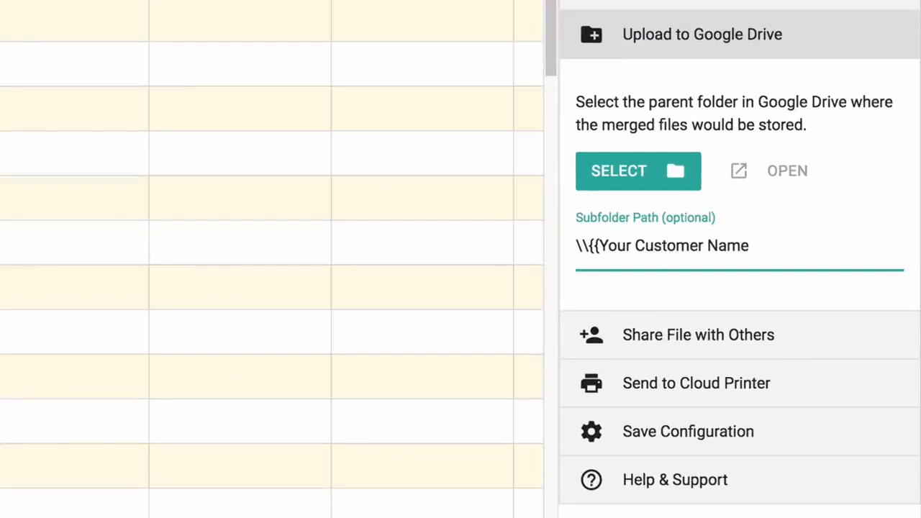
type("}}")
- Review the sharing and cloud printing options, then uncheck Merge Now and save with Merge on Form Submit
left_click(802, 35)
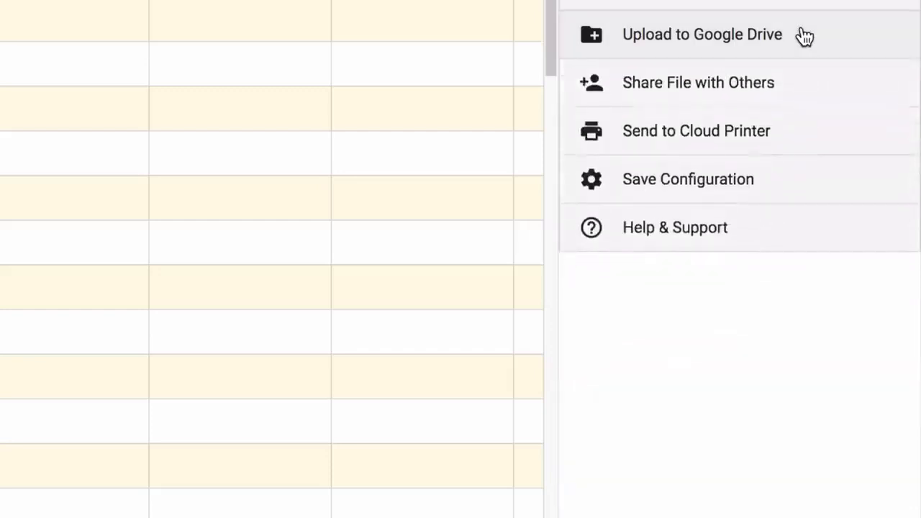
left_click(774, 86)
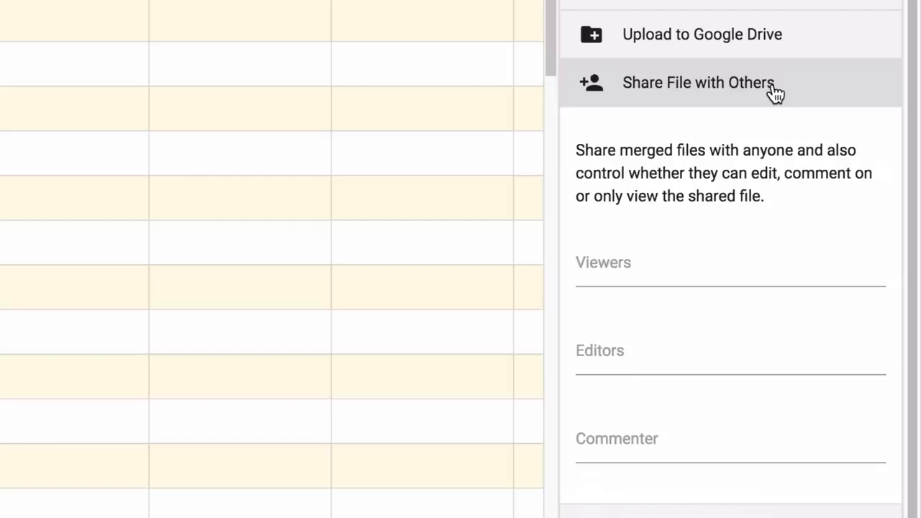
left_click(775, 90)
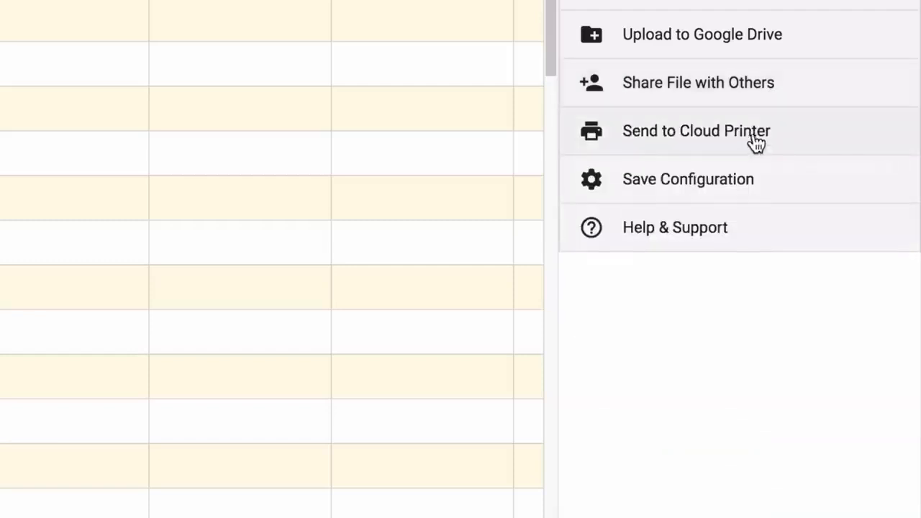
left_click(798, 138)
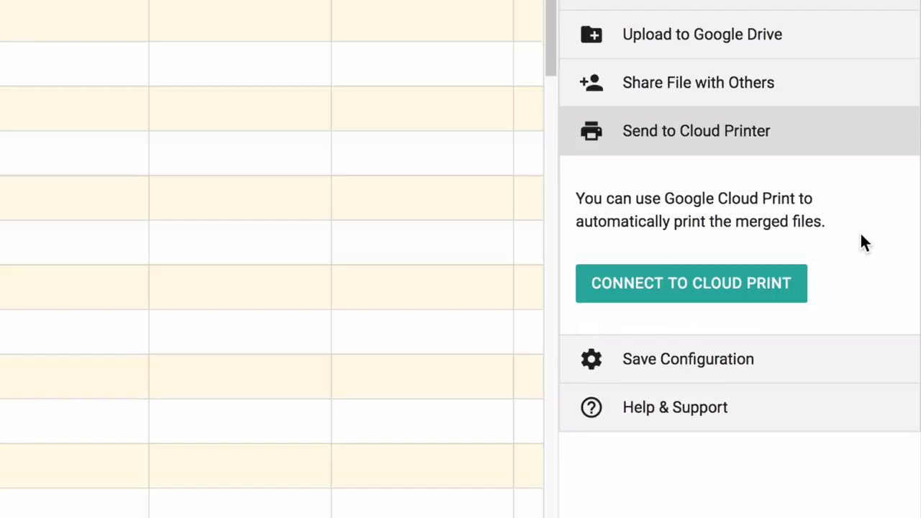
left_click(796, 138)
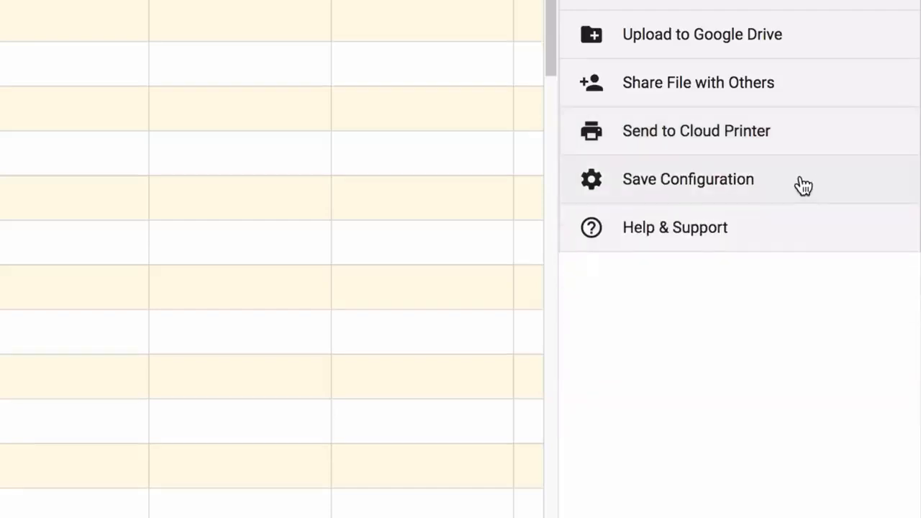
left_click(803, 186)
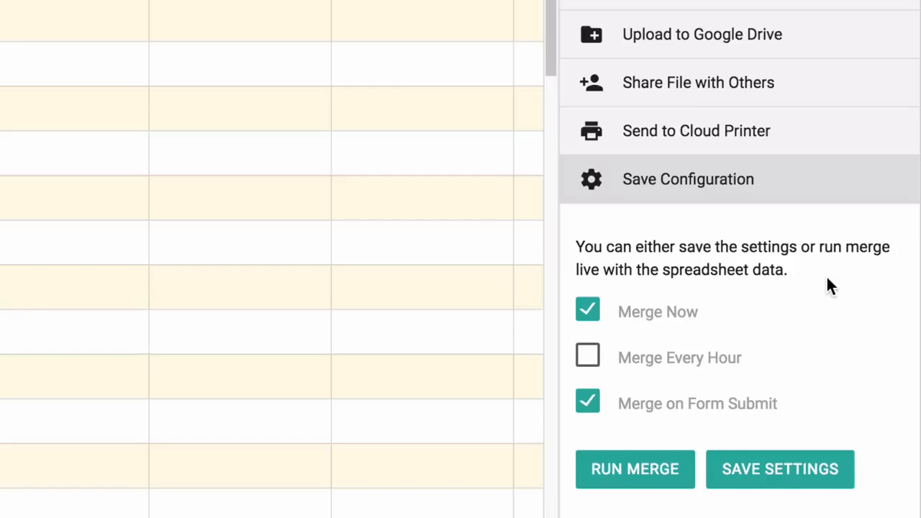
left_click(588, 315)
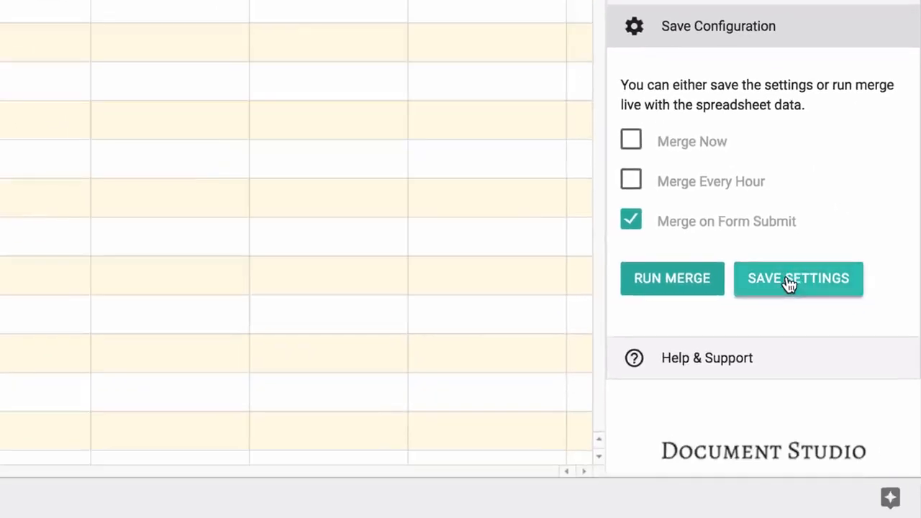
left_click(790, 283)
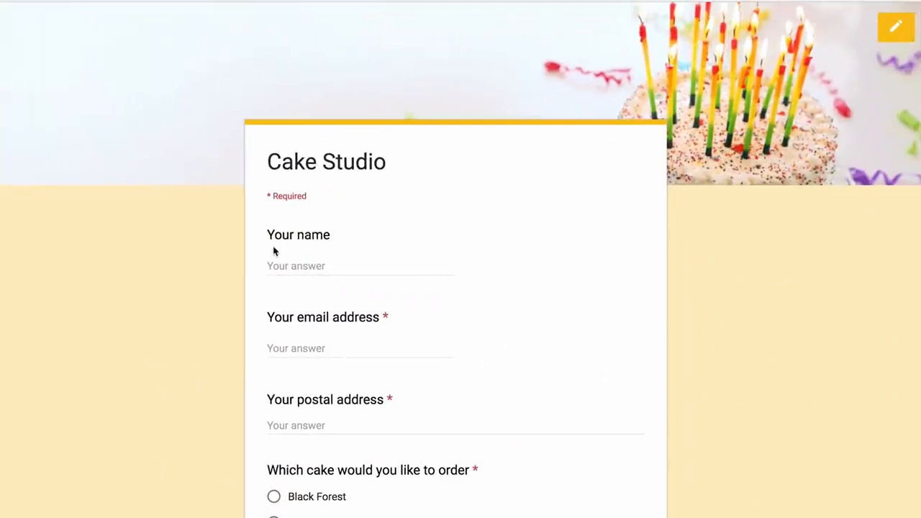
- Enter the customer's name, email and postal address, choose Chocolate Chip with extra decoration, and submit
left_click(298, 265)
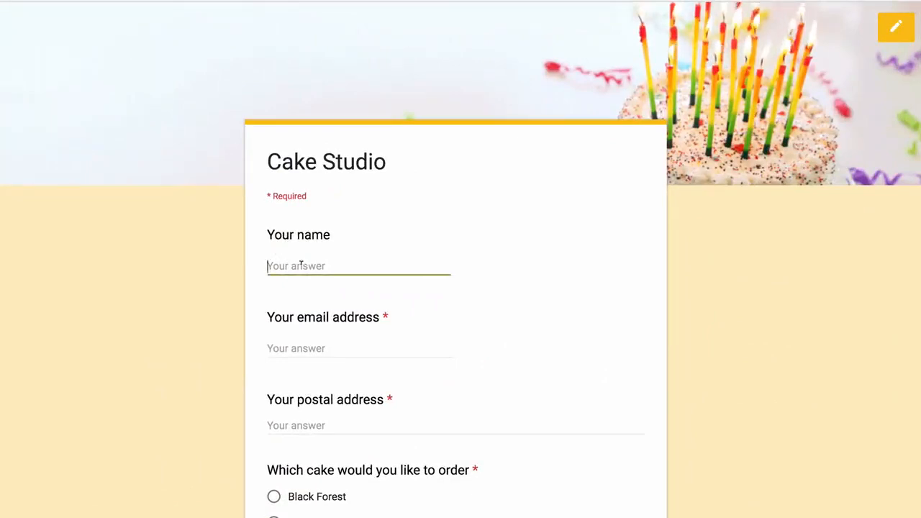
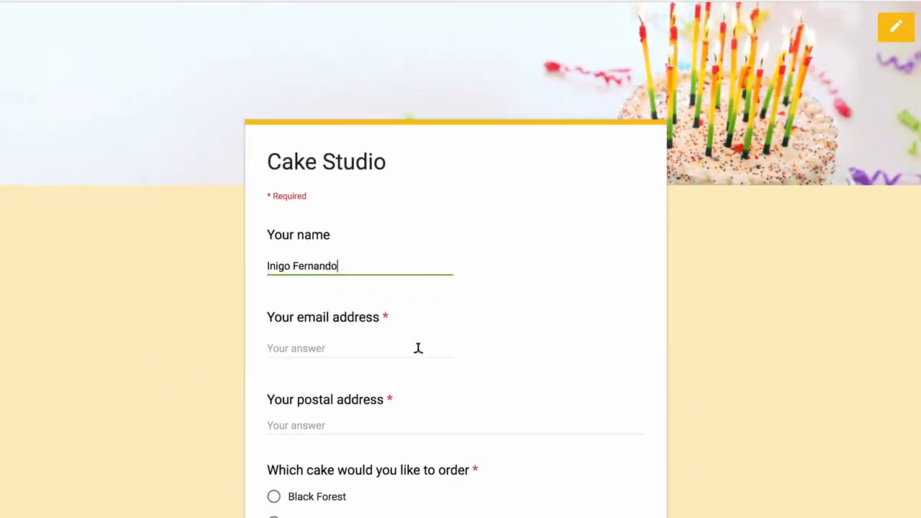
scroll(417, 347, "down", 3)
left_click(364, 160)
type("inigo@example.com")
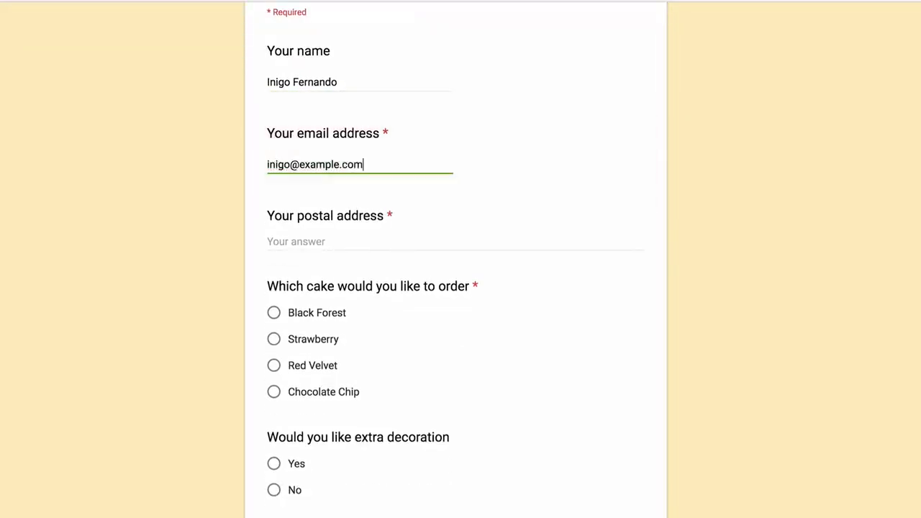
left_click(347, 228)
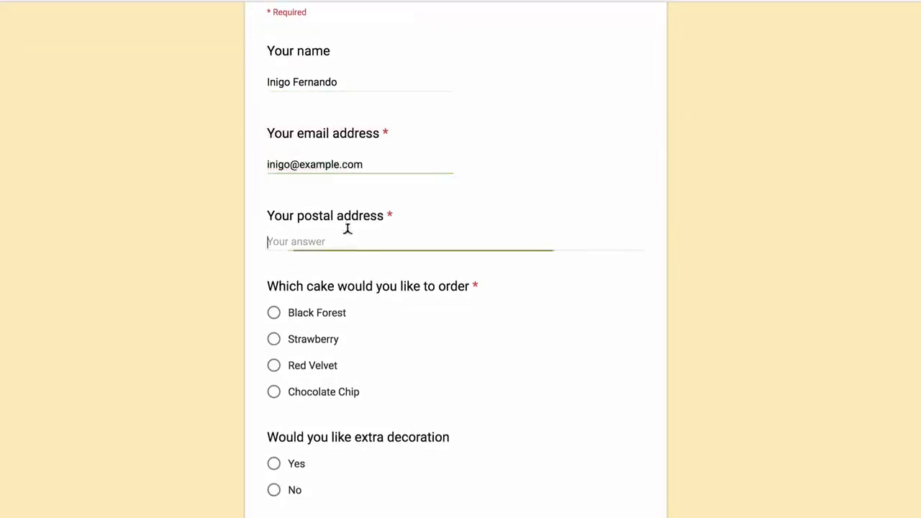
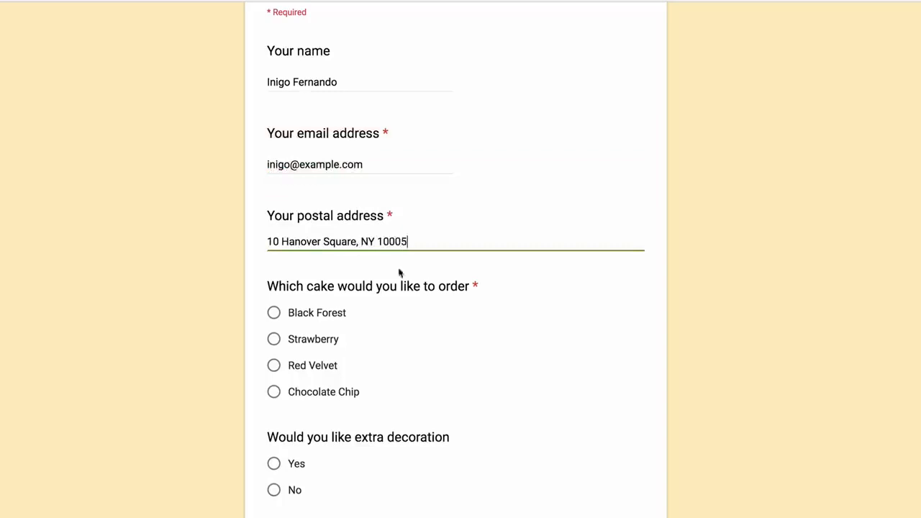
scroll(475, 374, "down", 2)
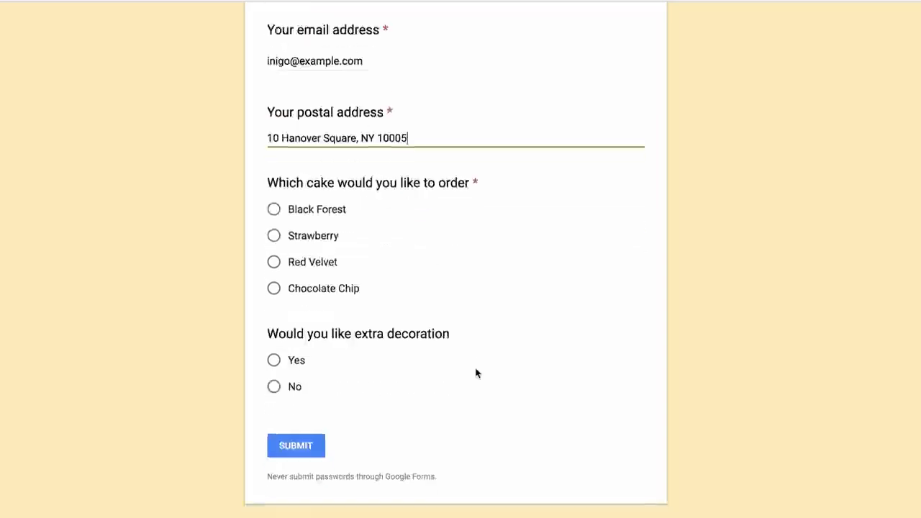
left_click(274, 288)
left_click(274, 361)
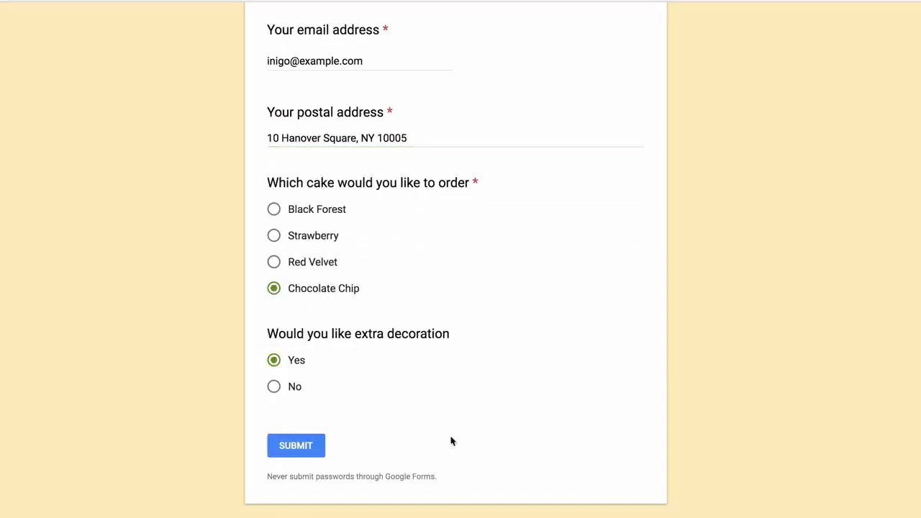
left_click(293, 450)
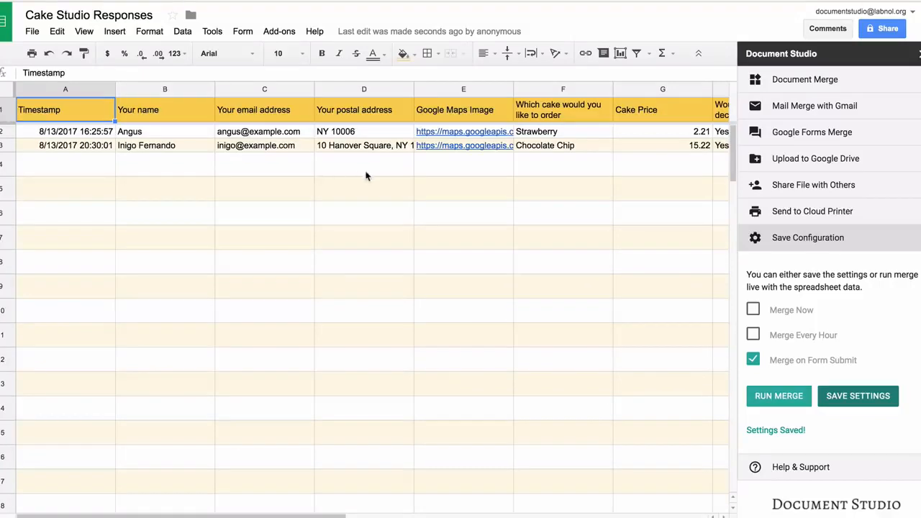
- Scroll the Cake Studio Responses sheet right to the Document Studio File Status, Email Status and File Link columns
scroll(365, 177, "right", 3)
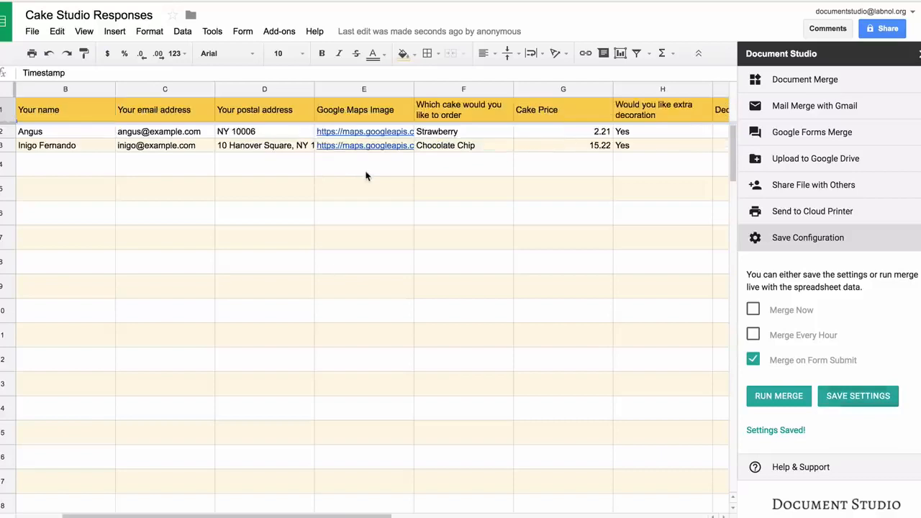
scroll(365, 176, "right", 3)
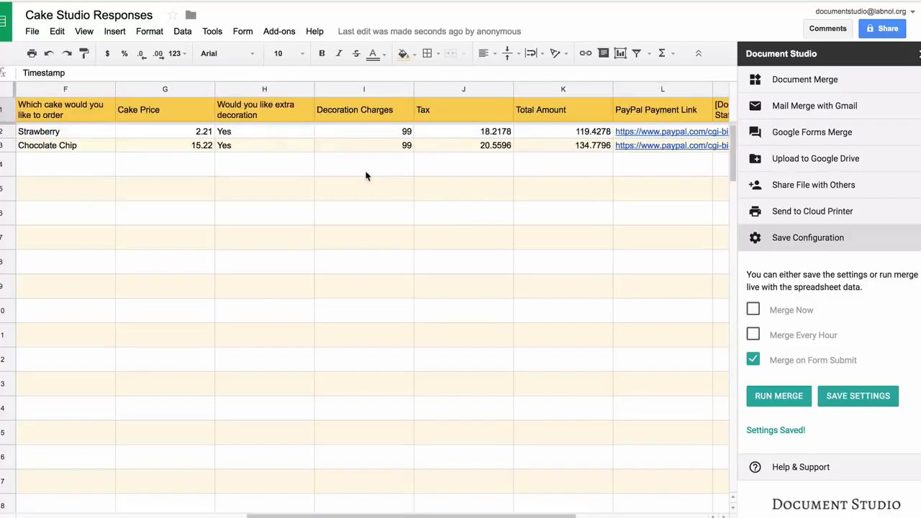
scroll(365, 177, "right", 2)
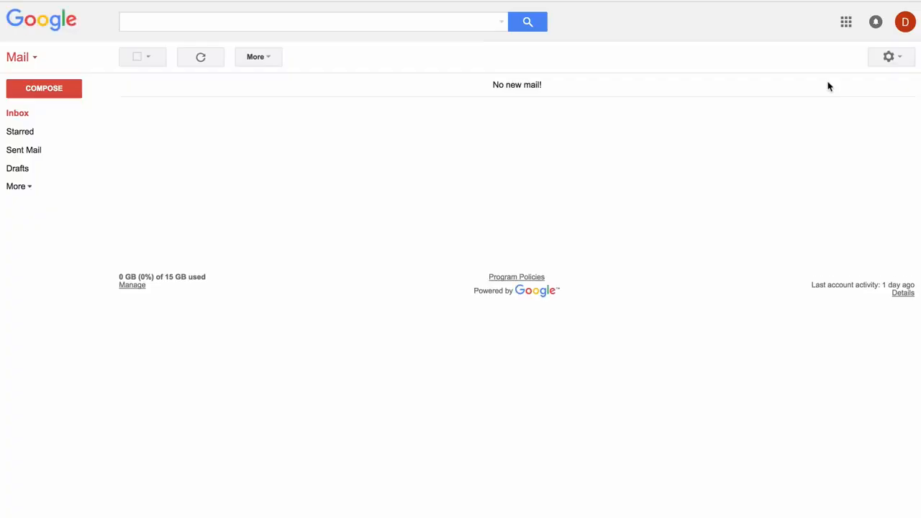
- Open the sent 'Your order for Chocolate Chip.' email, preview its PDF invoice, then follow the PayPal link
left_click(42, 151)
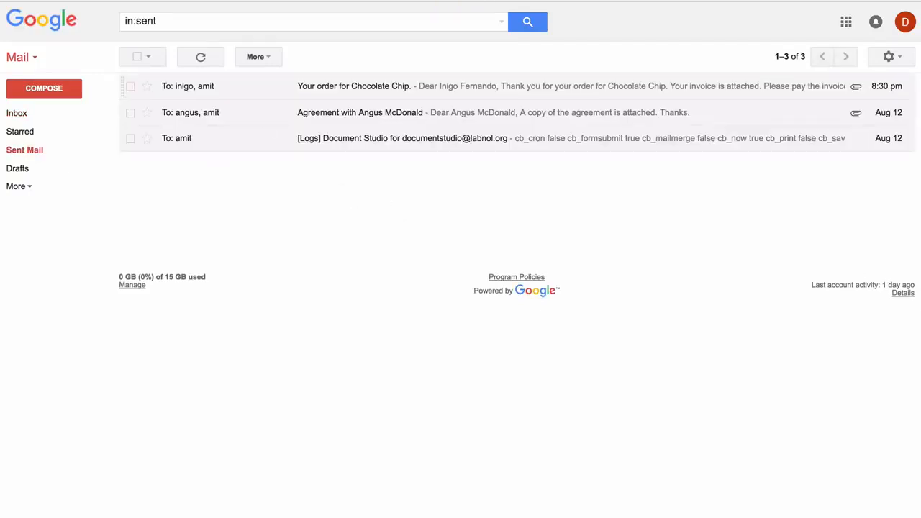
left_click(354, 87)
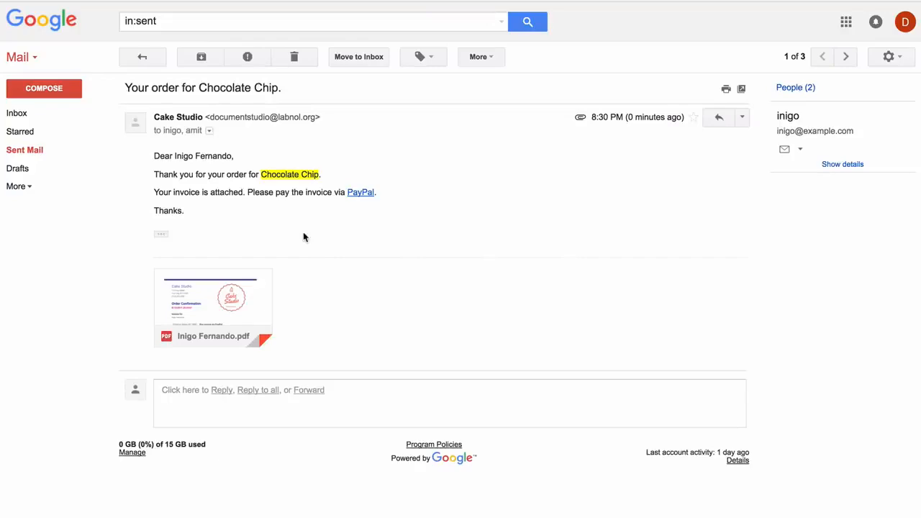
left_click(222, 293)
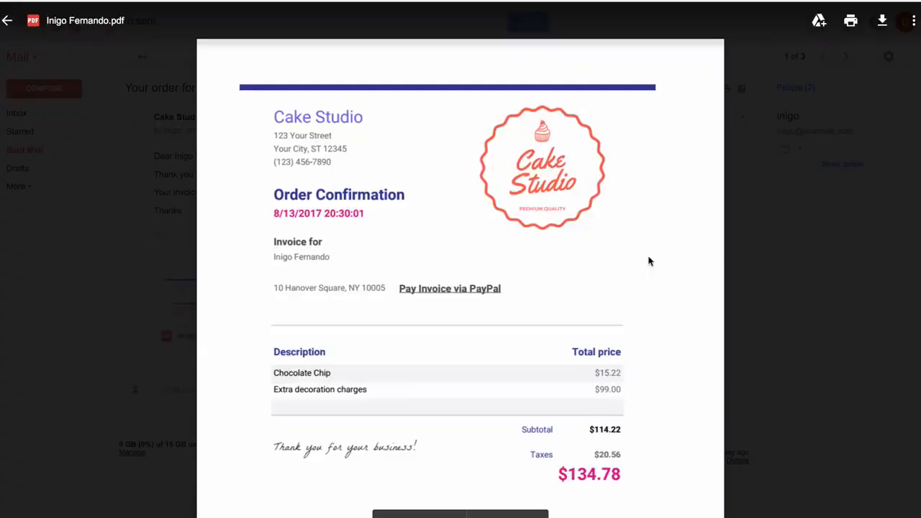
left_click(757, 234)
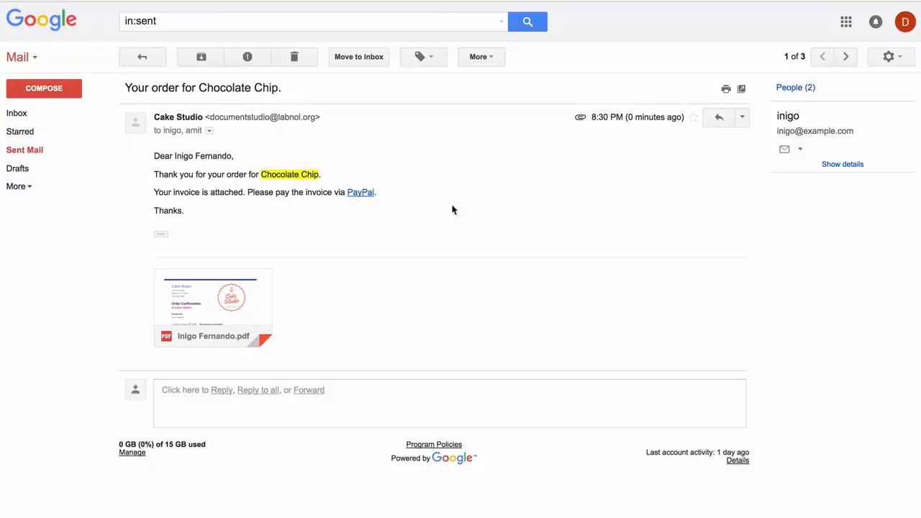
left_click(365, 193)
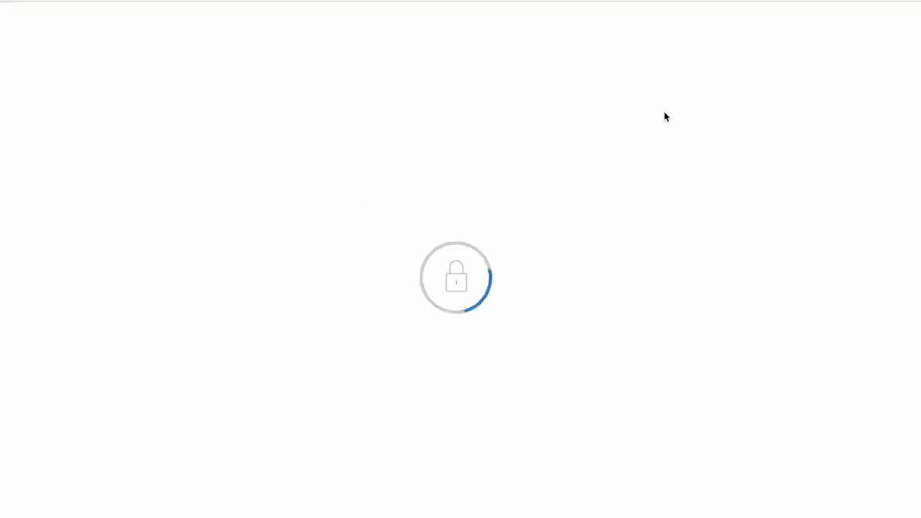